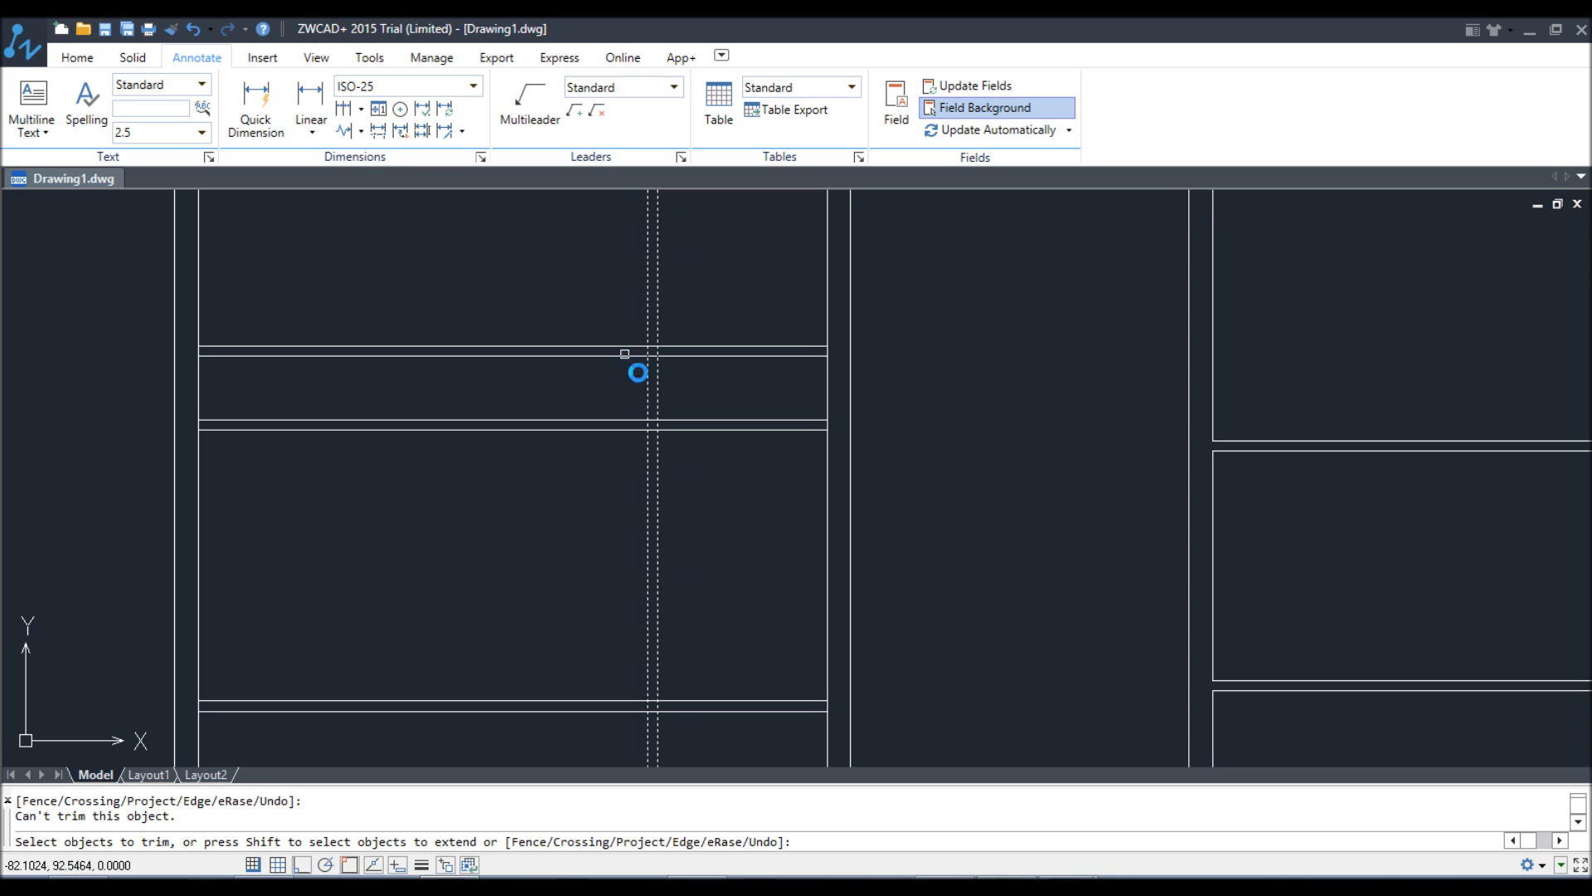
- Try to trim the horizontal multilines against the vertical multiline inside the frame with the Trim command
click(751, 424)
click(616, 414)
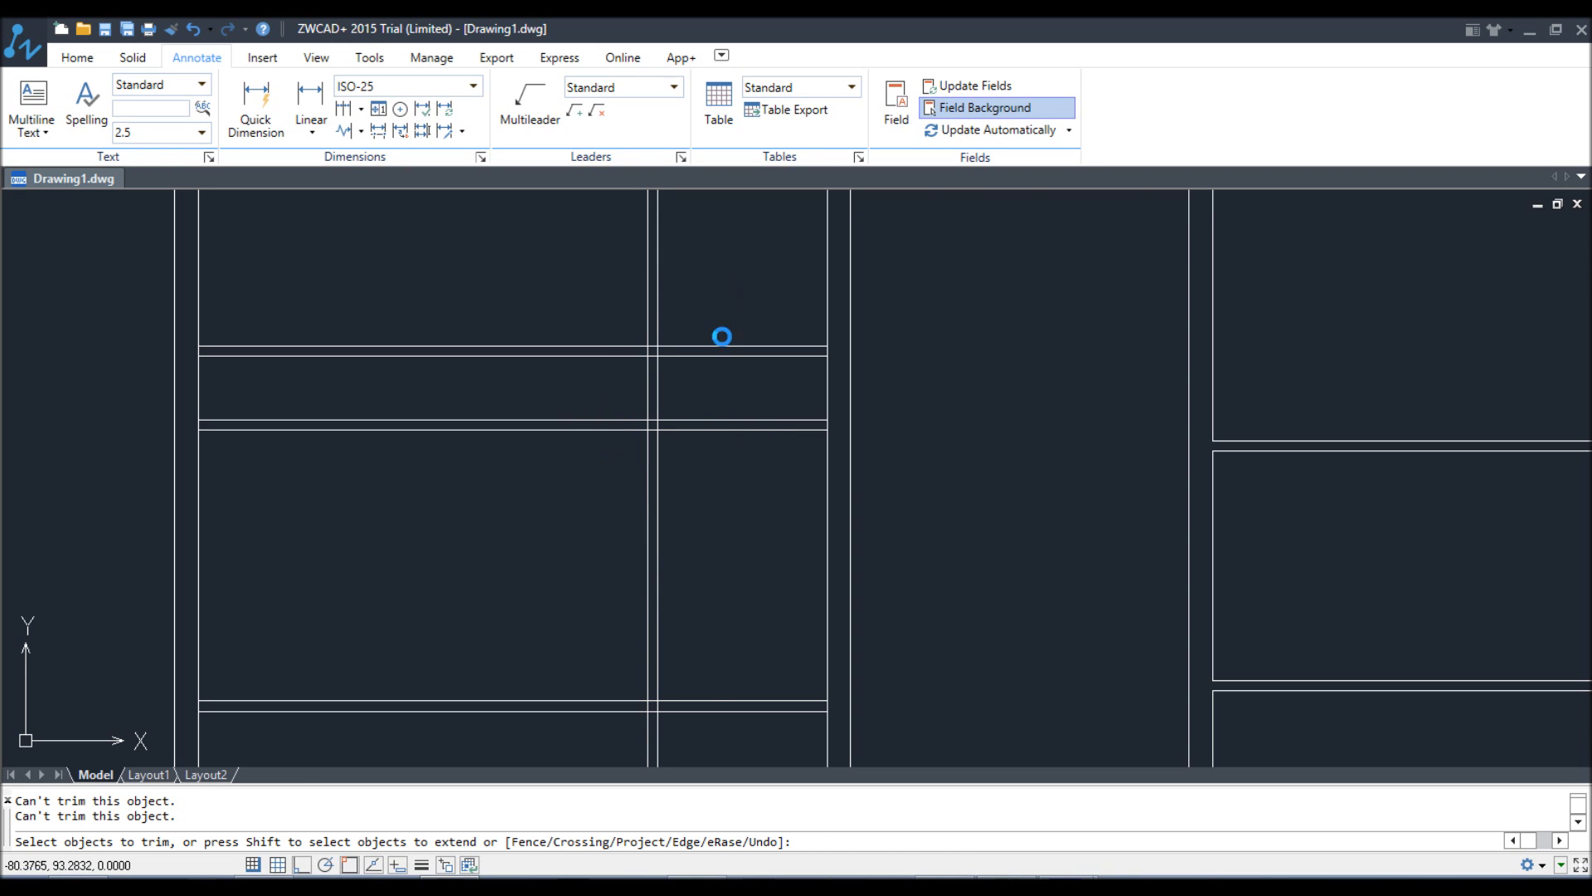
key(Escape)
- Examine the two stepped multilines above the frames, checking how each one selects as a single object
scroll(618, 537, down, 4)
scroll(572, 530, up, 3)
scroll(585, 486, down, 2)
scroll(481, 365, down, 5)
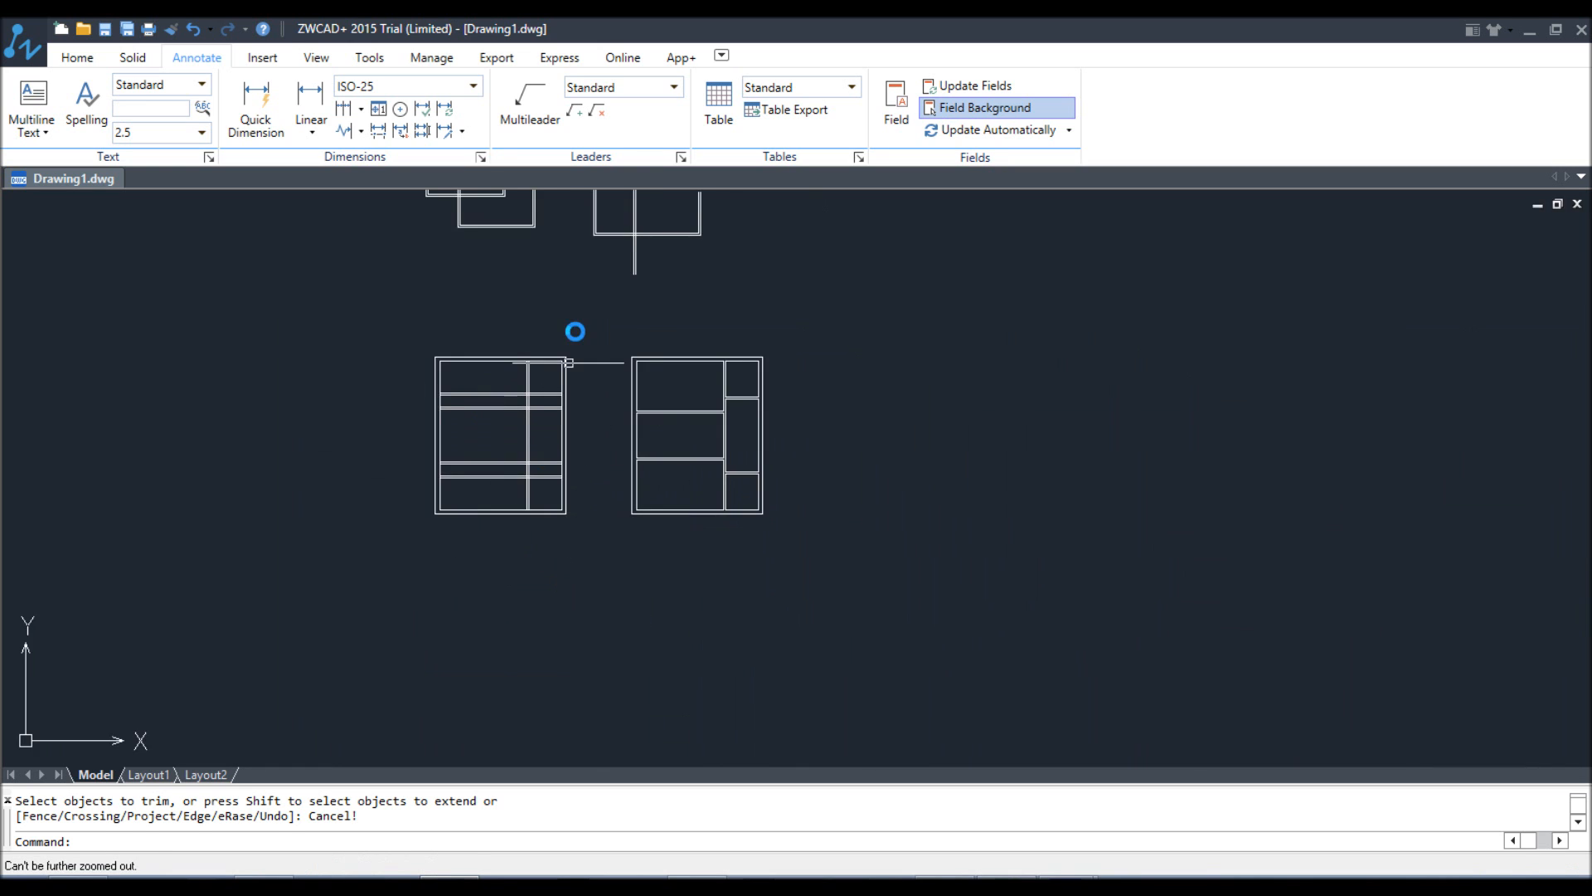
middle_drag(573, 358, 553, 506)
scroll(501, 229, up, 2)
scroll(501, 229, up, 2)
scroll(498, 427, up, 1)
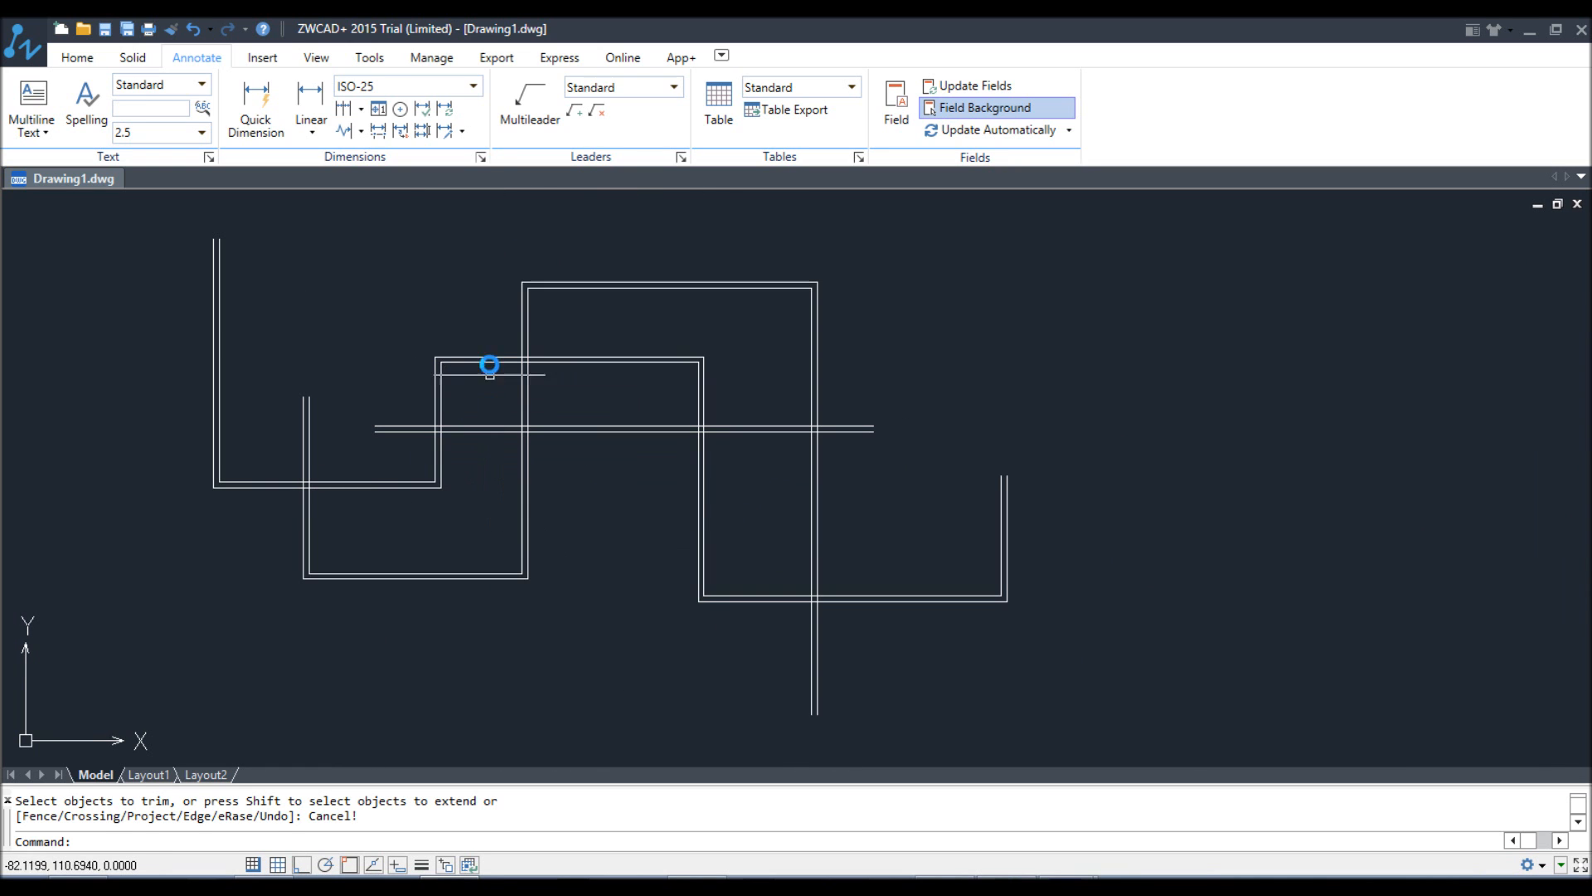
scroll(486, 308, up, 1)
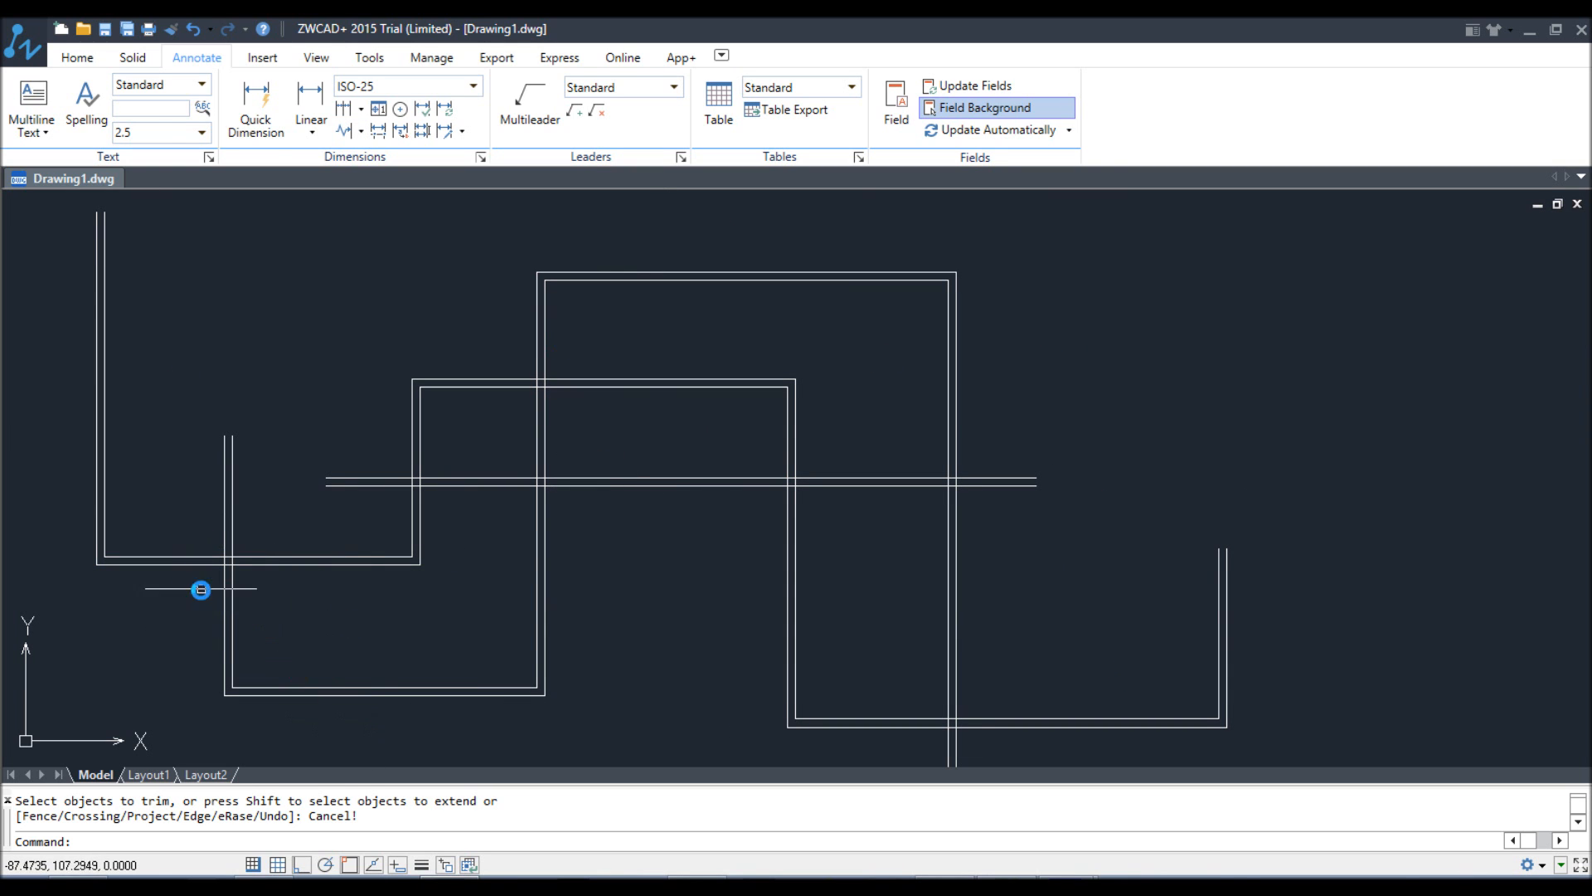
click(286, 563)
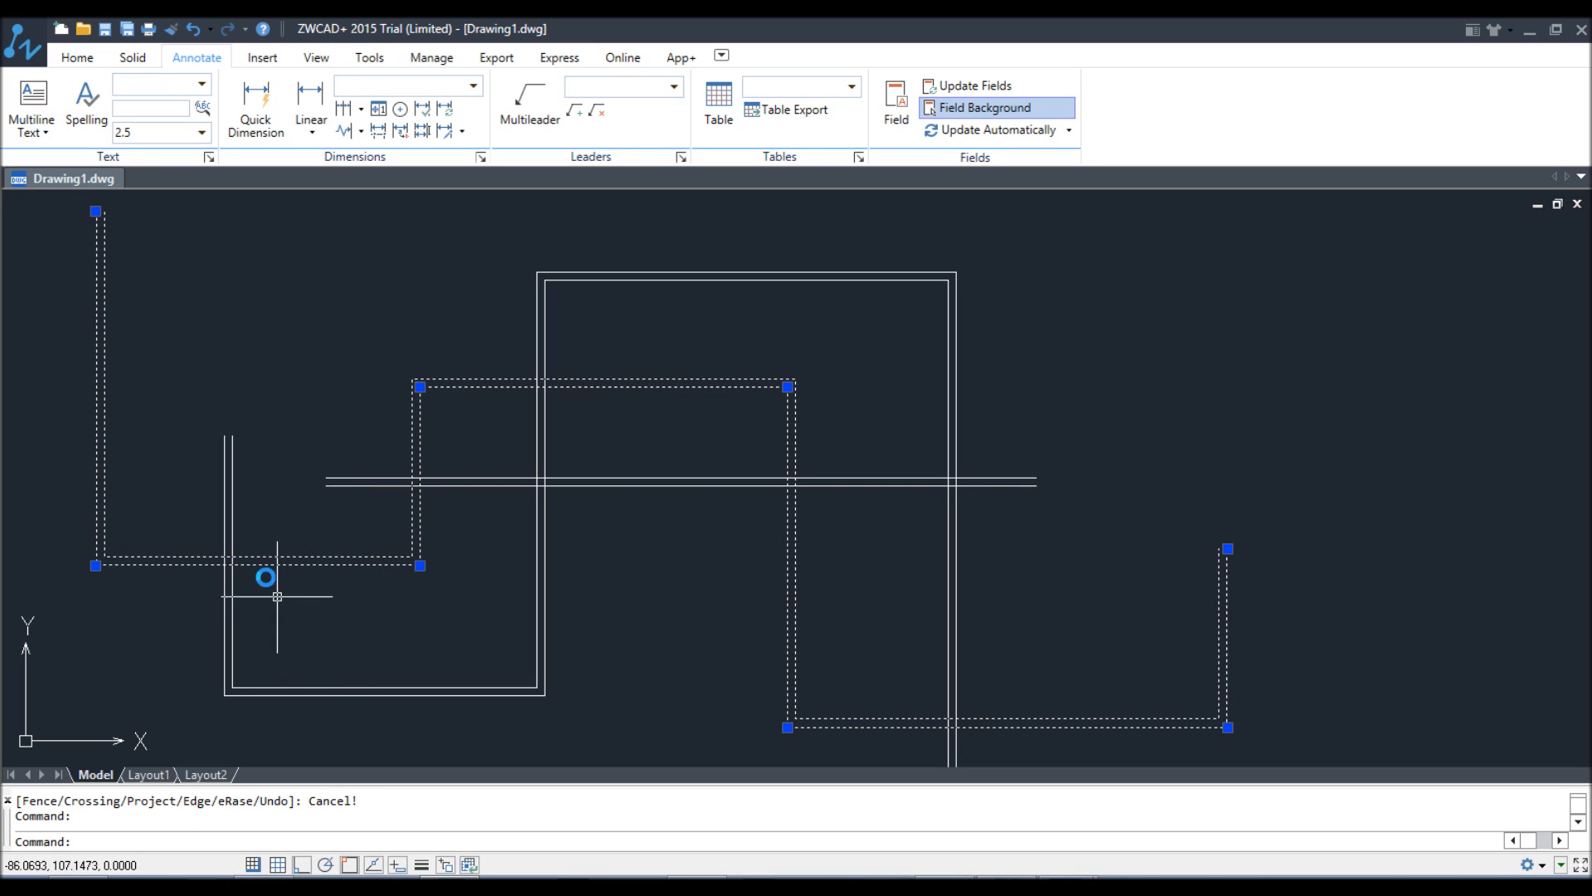
click(229, 535)
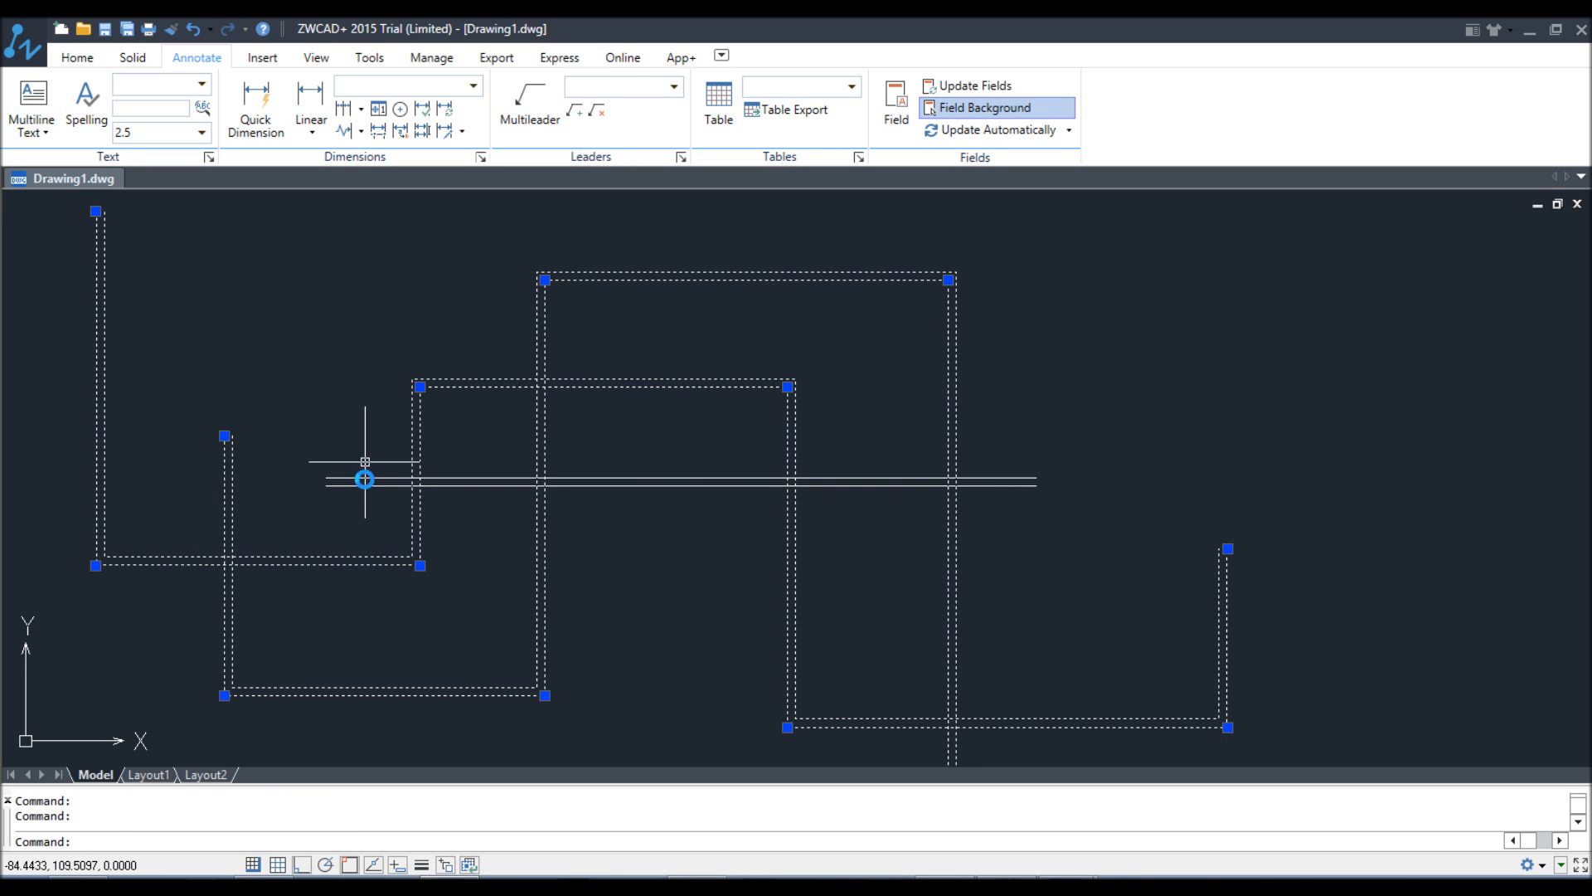
key(Escape)
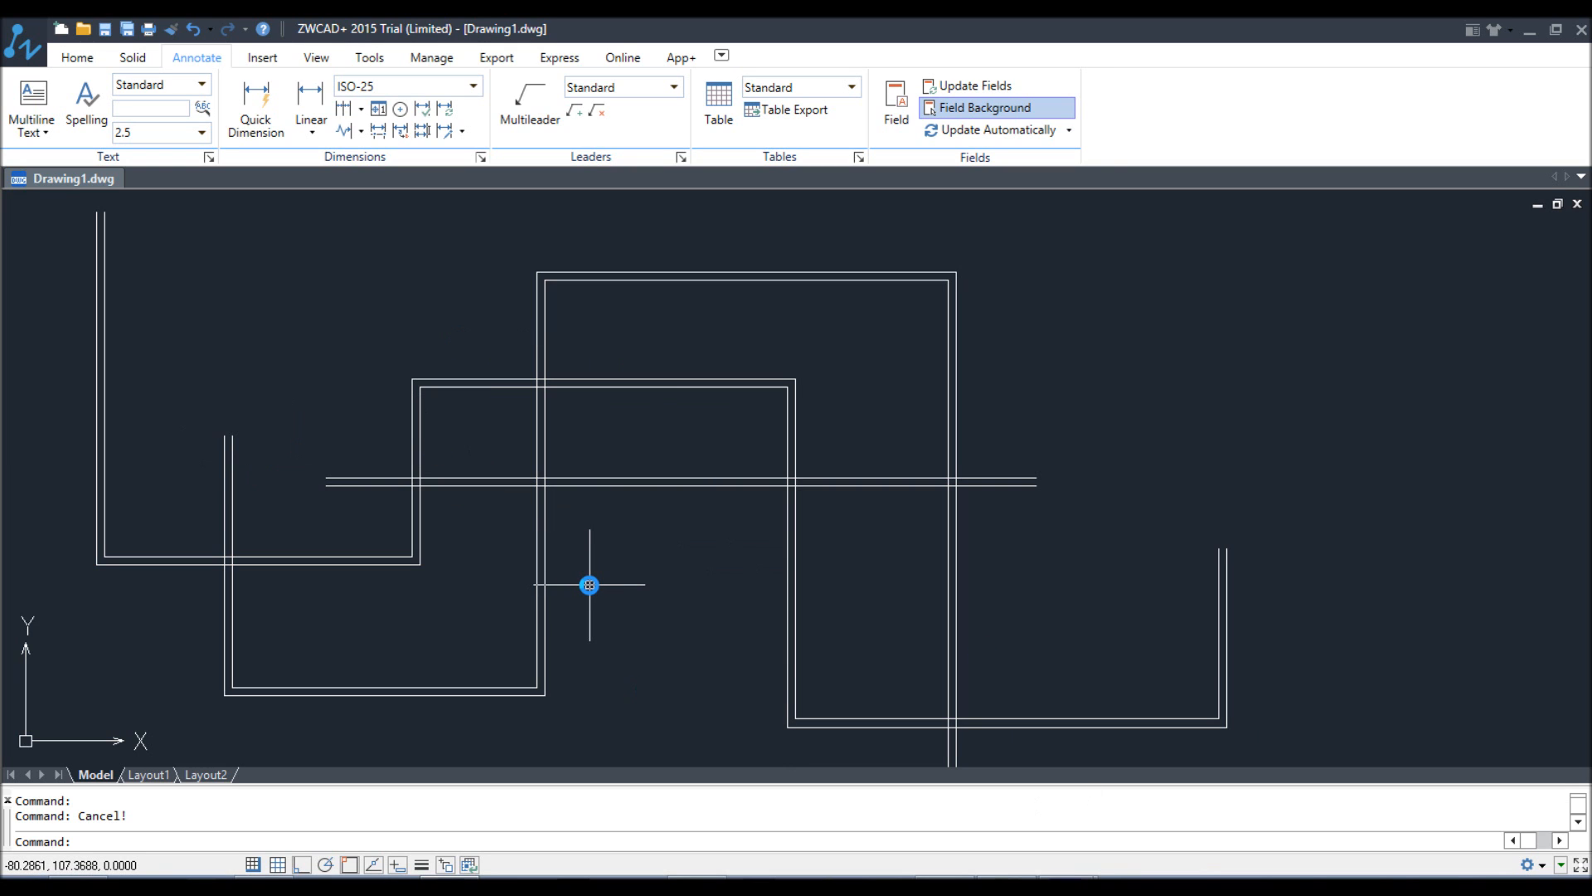
- Apply a Closed Cross with MLEDIT at the lower-left crossing, choosing the horizontal multiline first and the vertical one second
text(MLEDIT)
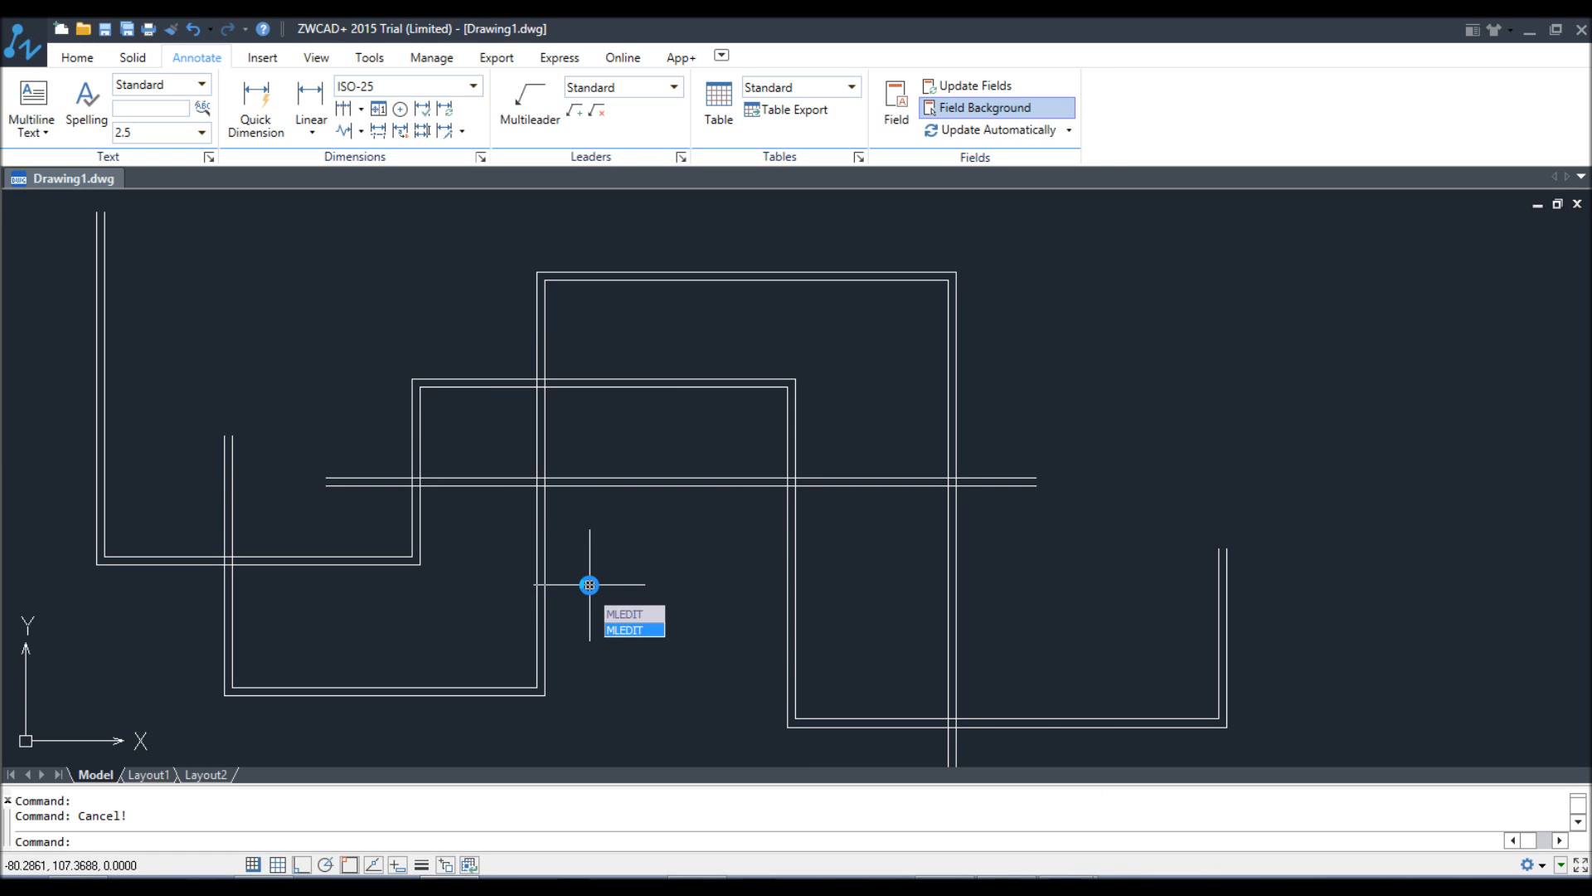
key(Return)
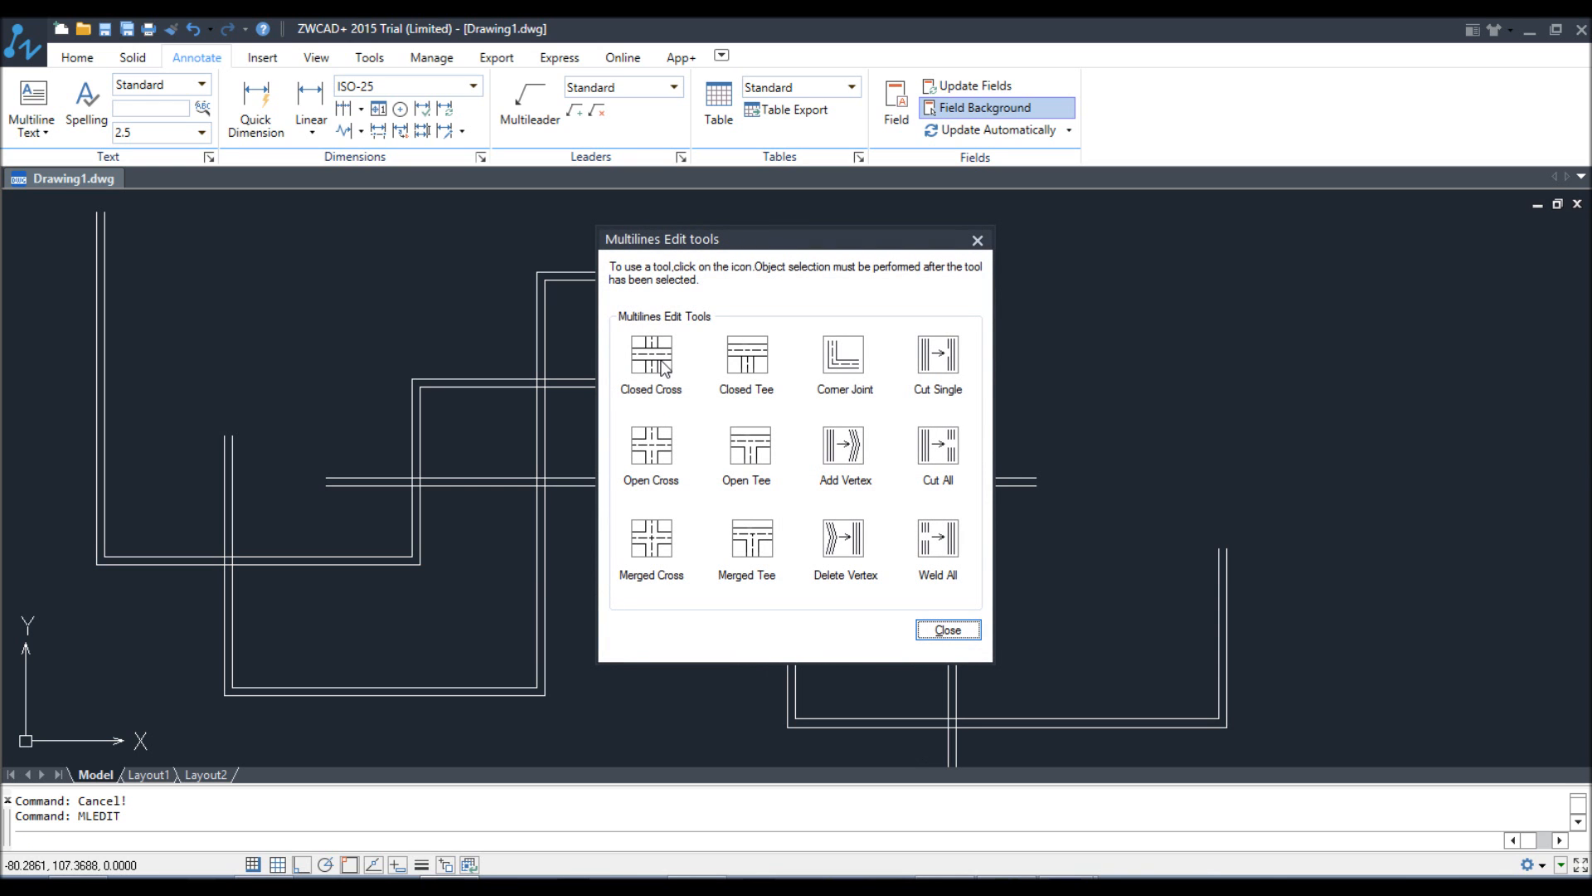
click(652, 538)
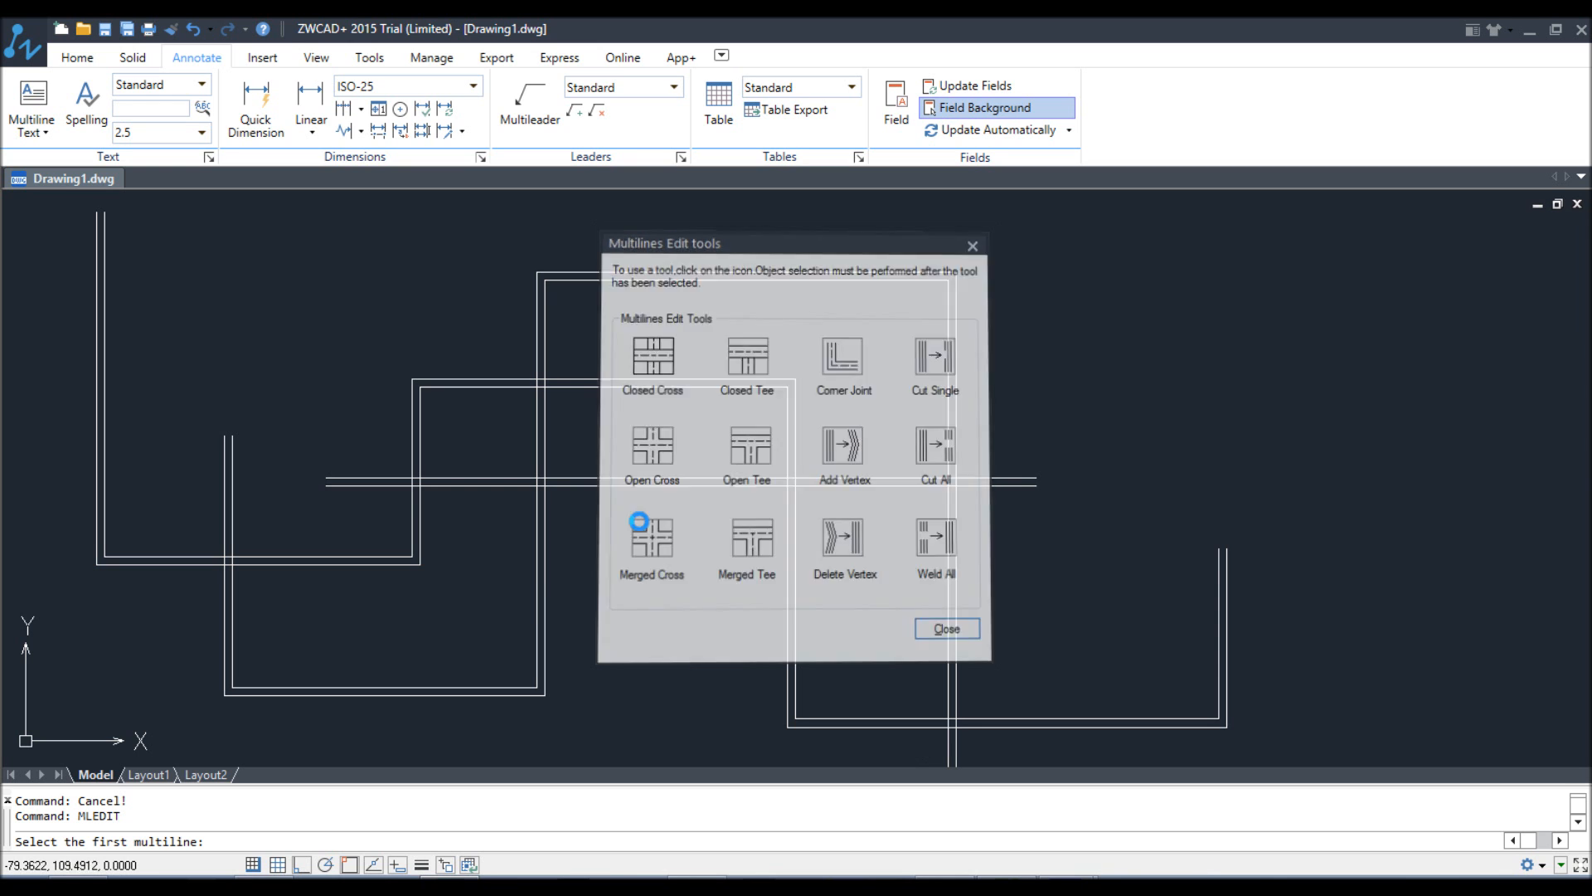
scroll(225, 568, up, 3)
middle_drag(225, 568, 409, 489)
click(378, 468)
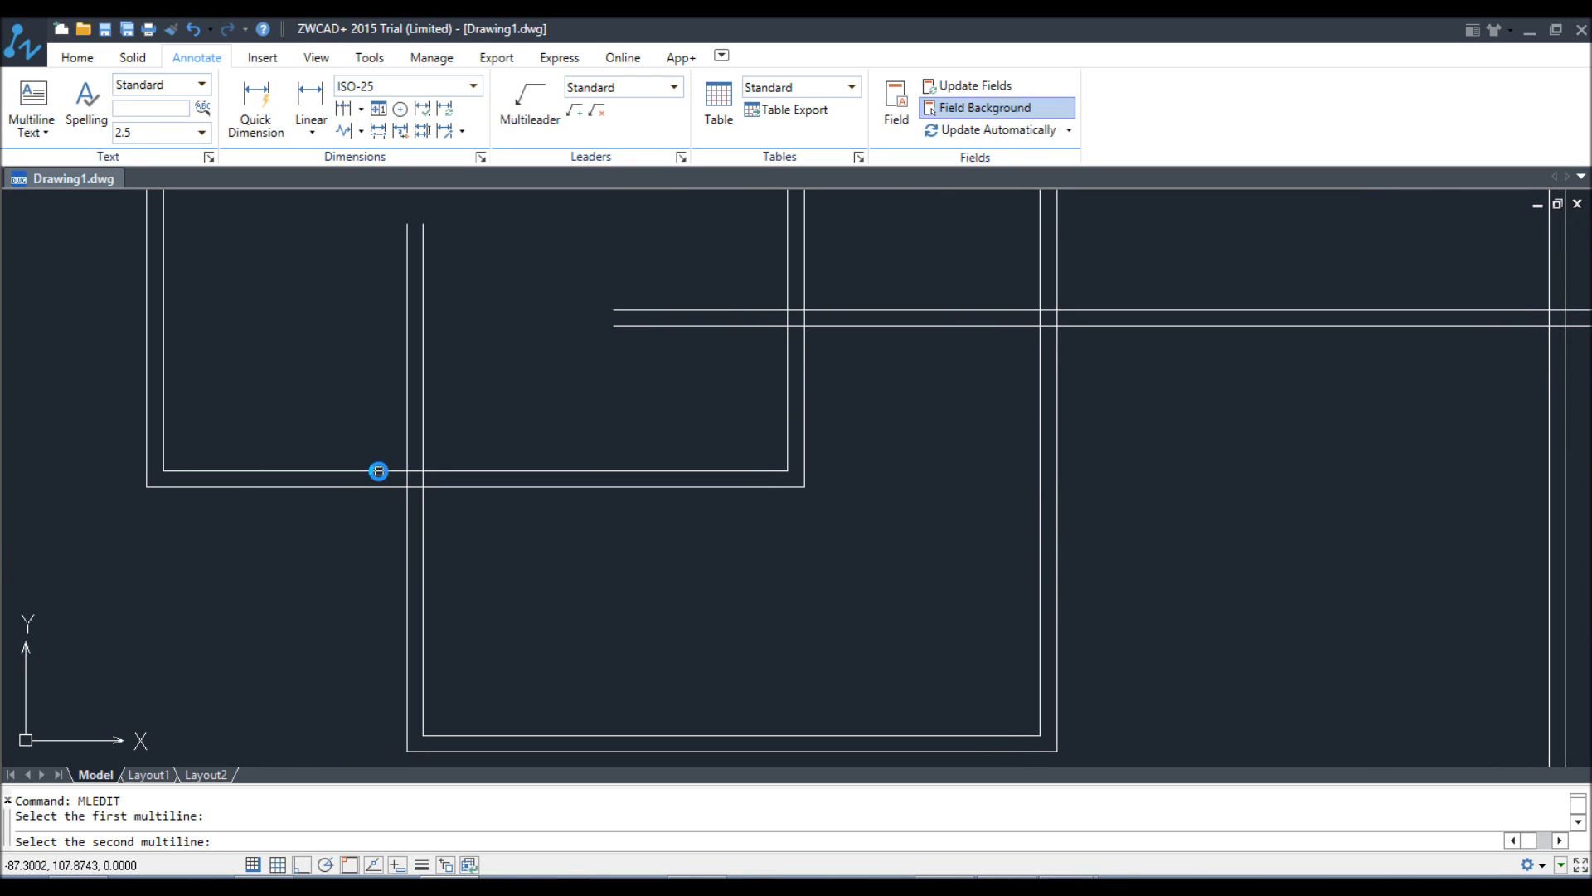
click(408, 452)
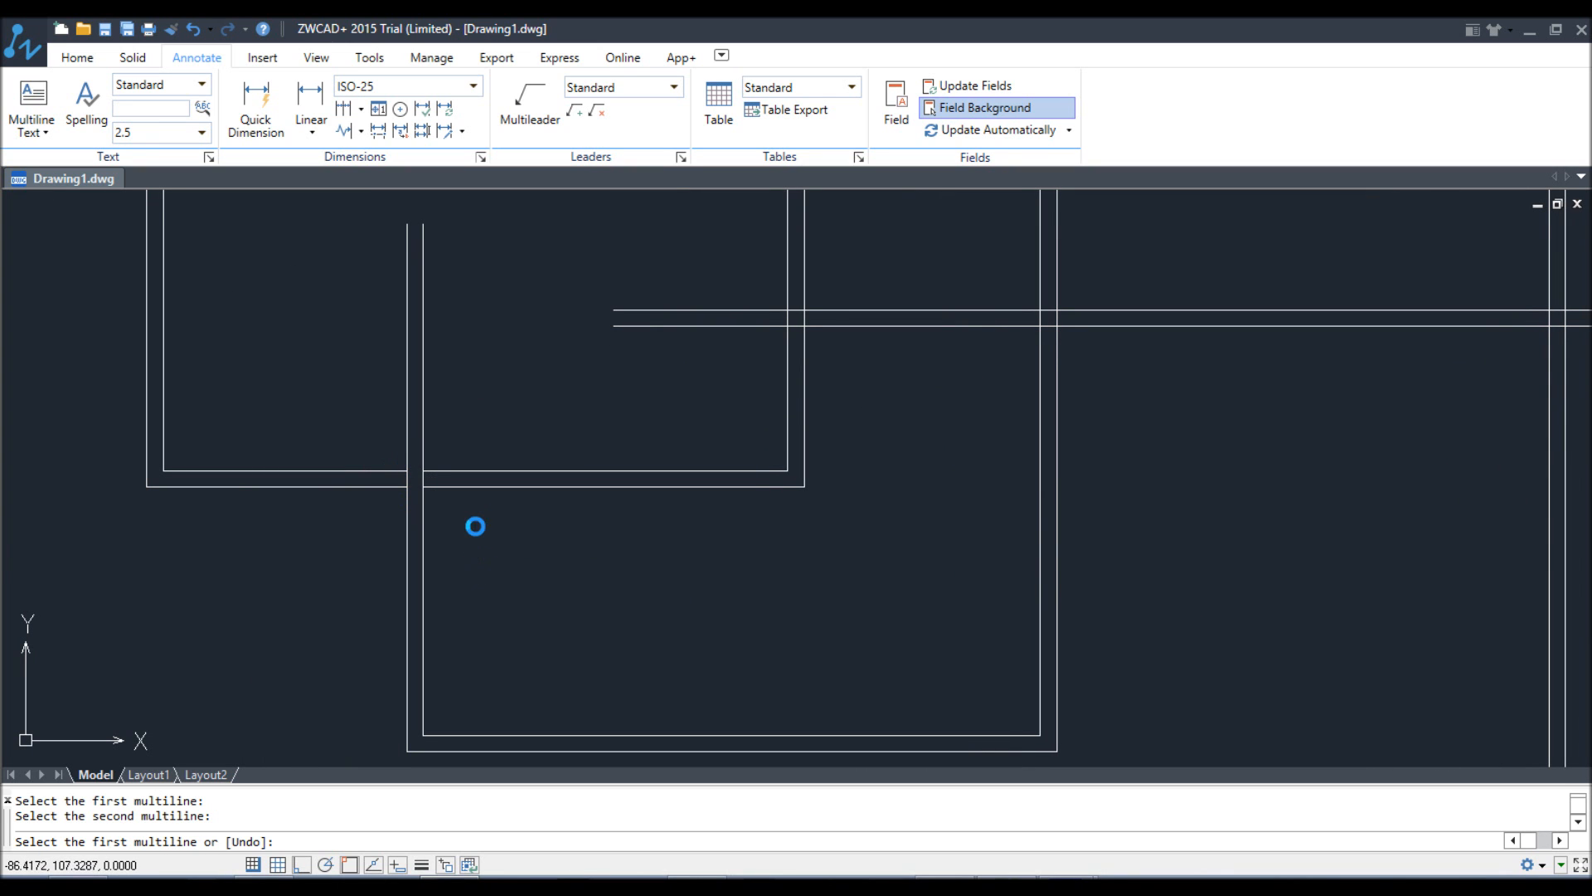
right_click(553, 481)
click(569, 491)
- Apply a Closed Cross at the same crossing with the order swapped, vertical multiline first and horizontal one second
text(ML)
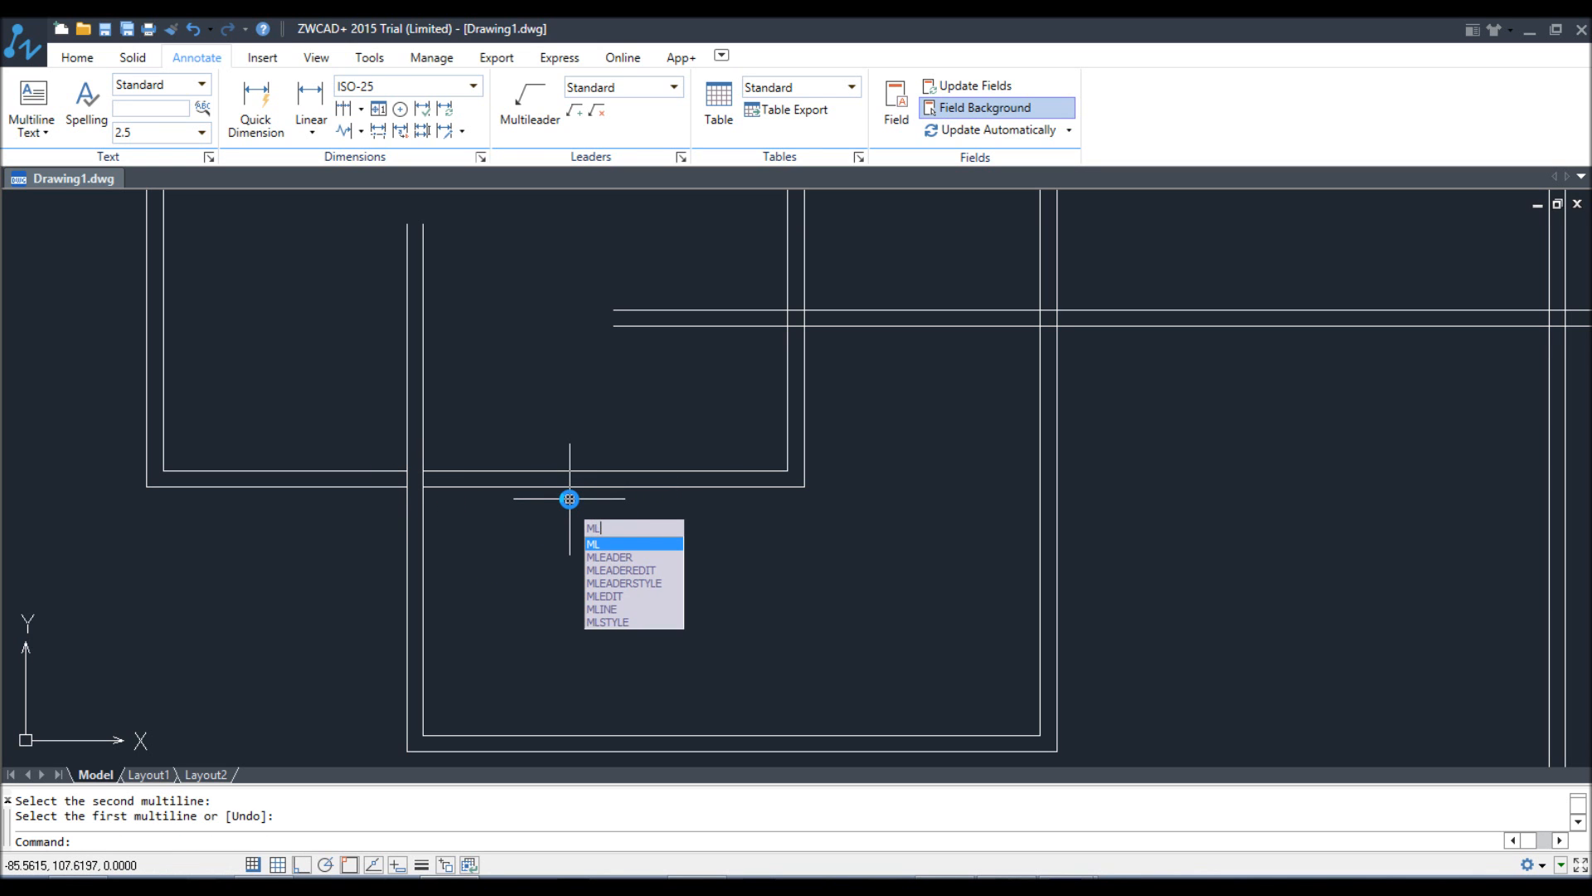
text(EDIT)
key(Return)
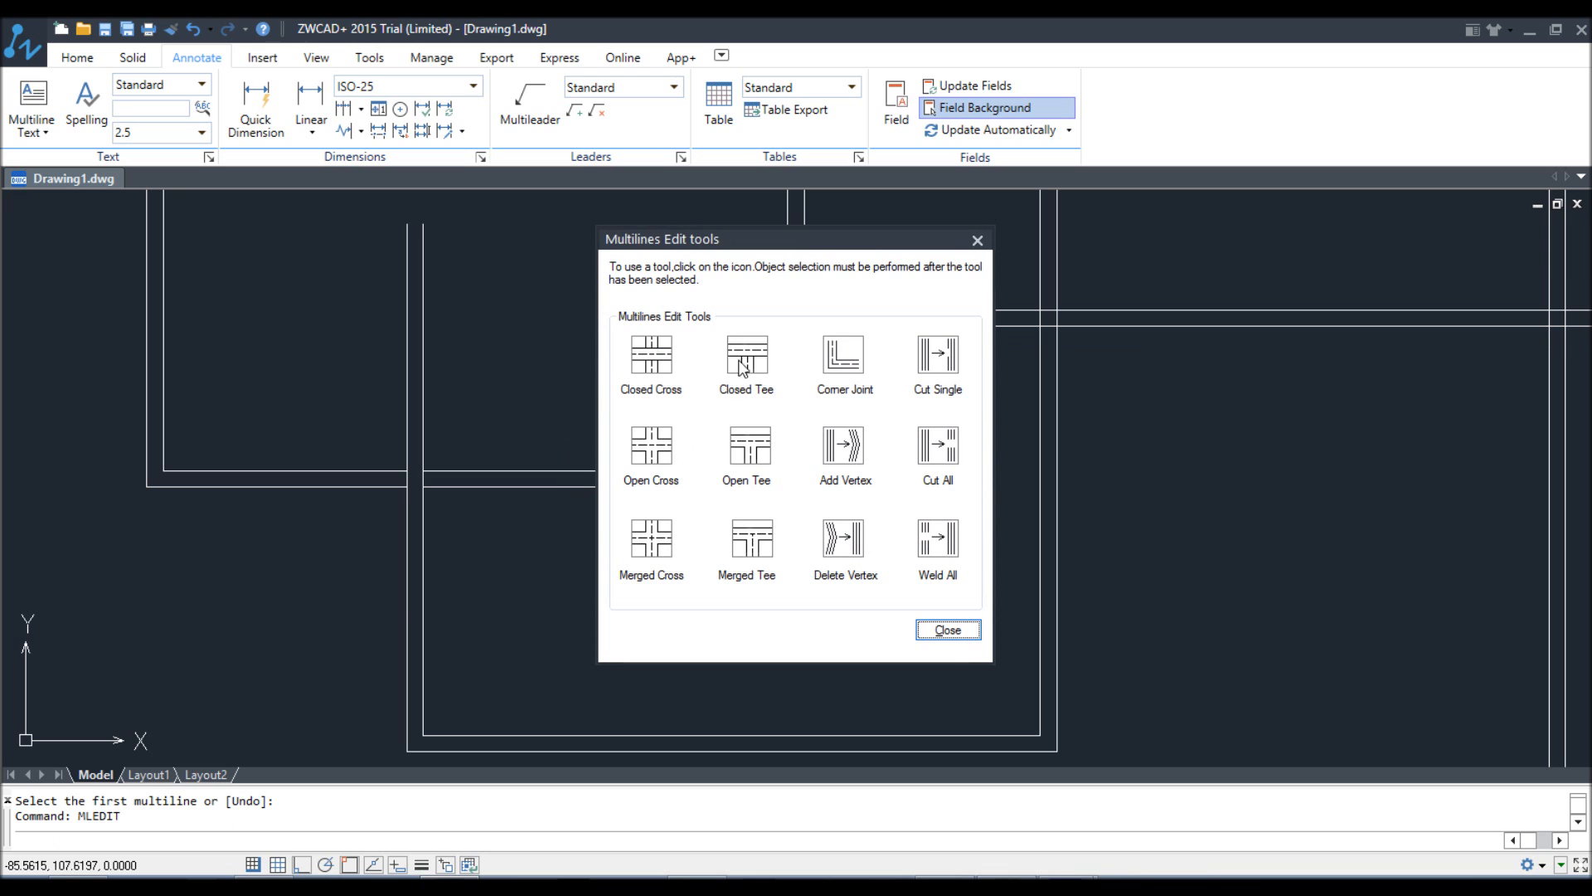
click(659, 377)
click(422, 448)
click(445, 471)
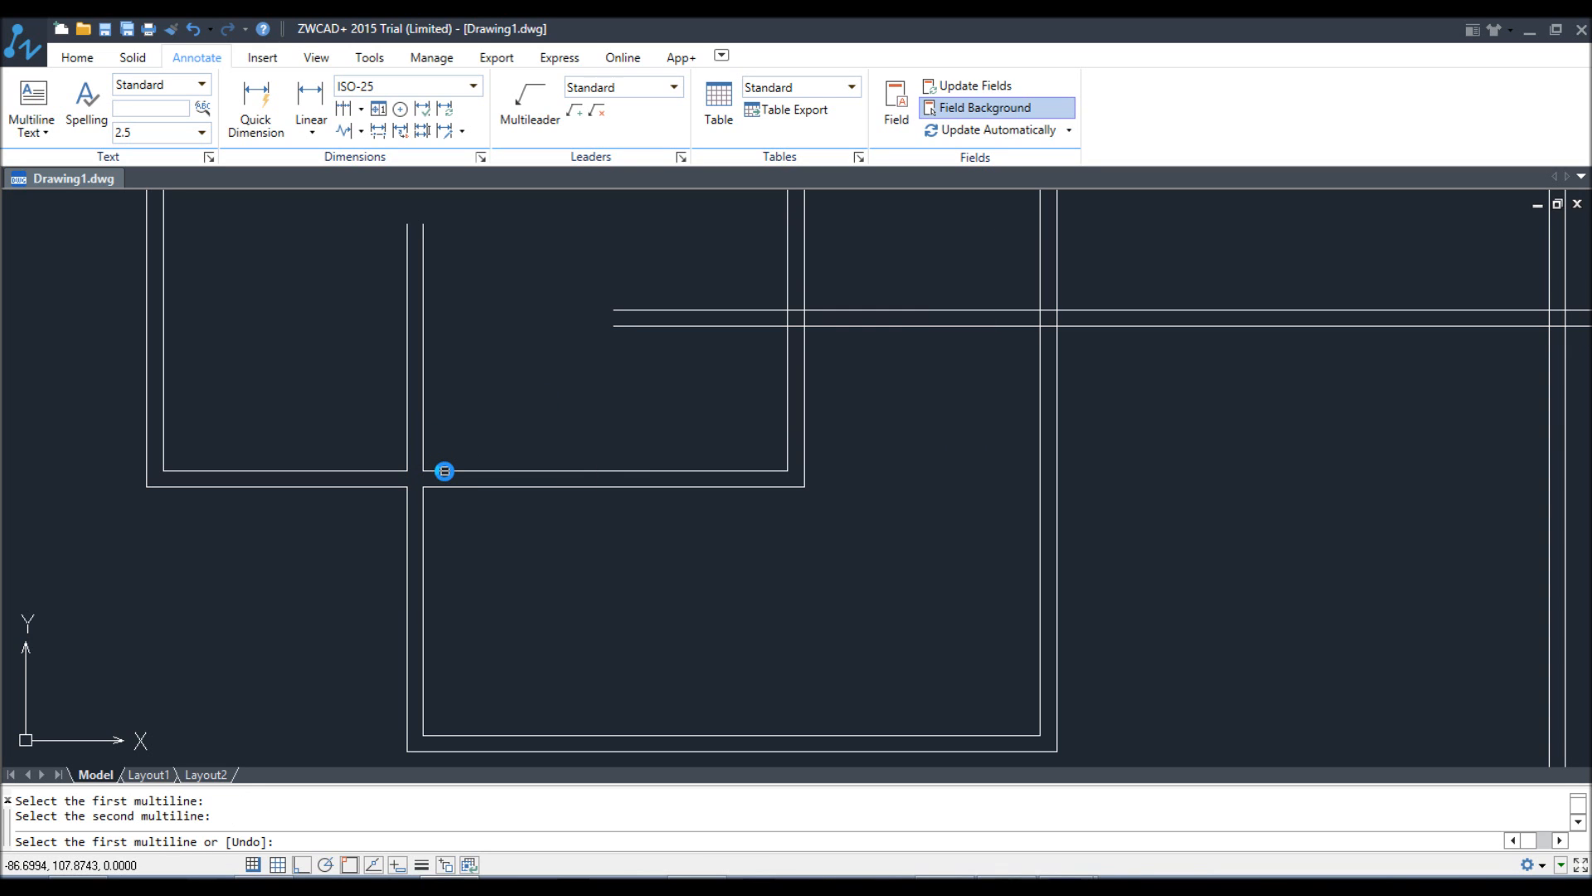
right_click(448, 451)
click(481, 456)
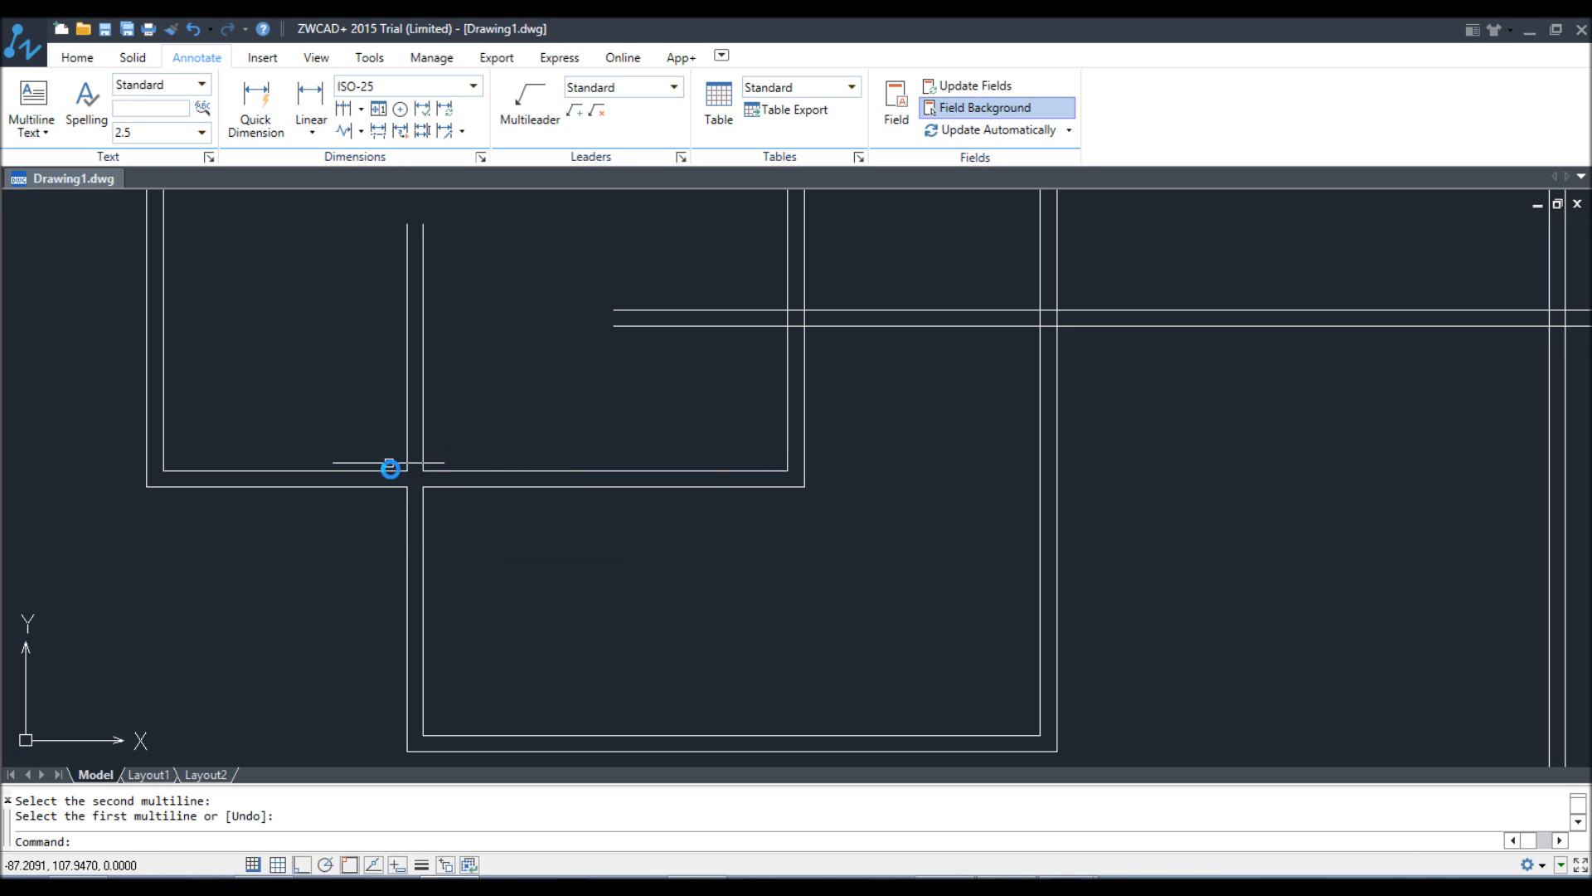
- Use Weld All to rejoin the horizontal multiline across the gap at the lower-left crossing
right_click(402, 326)
click(483, 331)
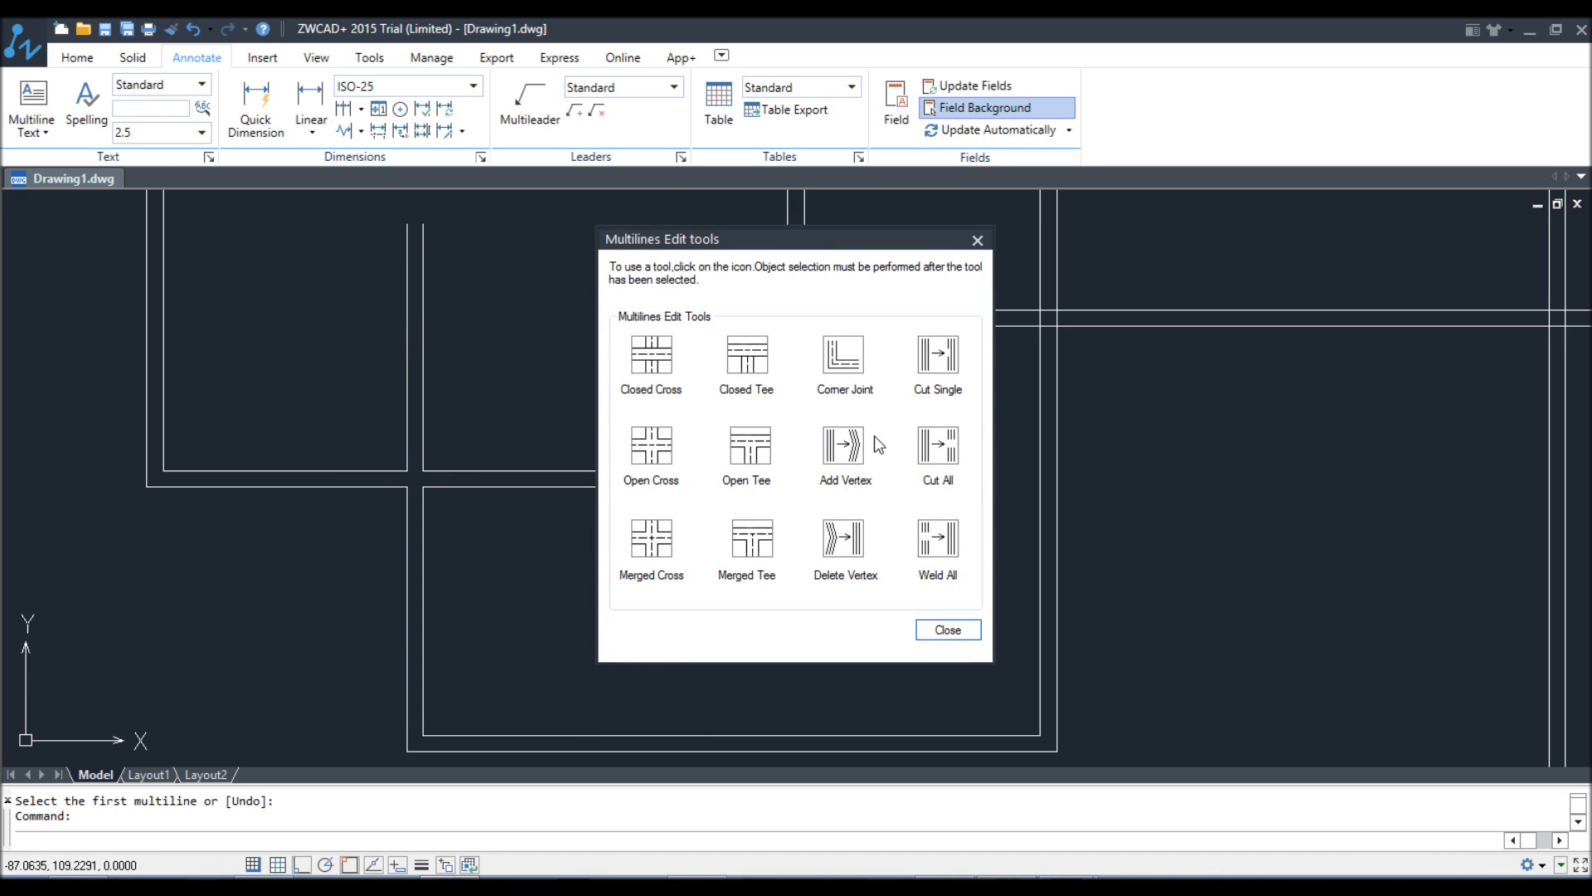
click(940, 558)
click(397, 470)
click(442, 469)
right_click(479, 463)
click(498, 472)
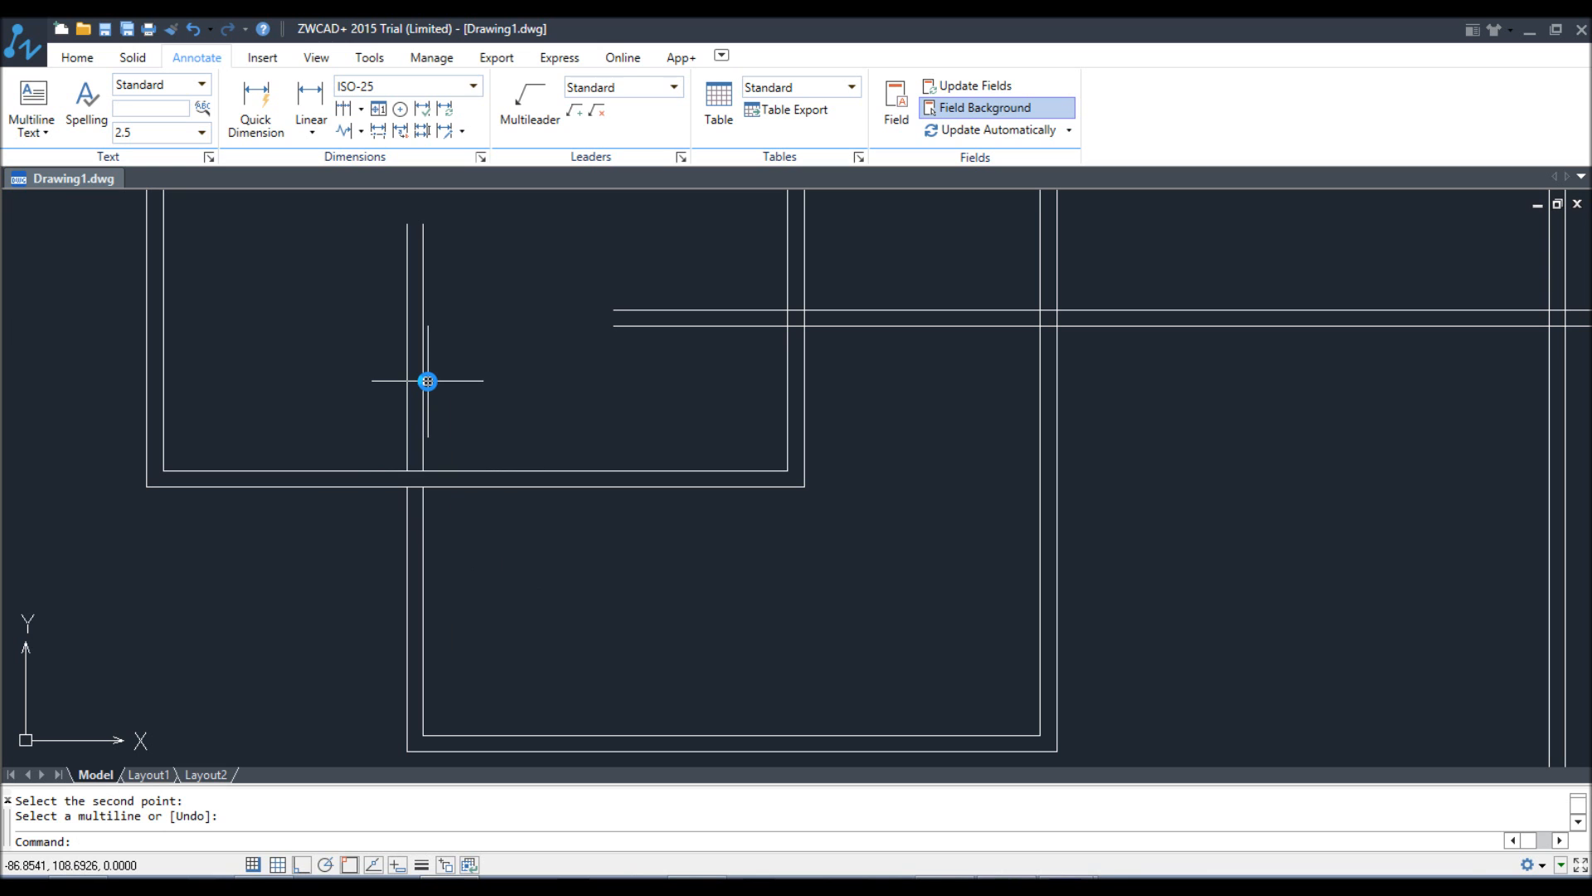
- Review the available multiline edit tools in the MLEDIT dialog without applying any of them
text(mledit)
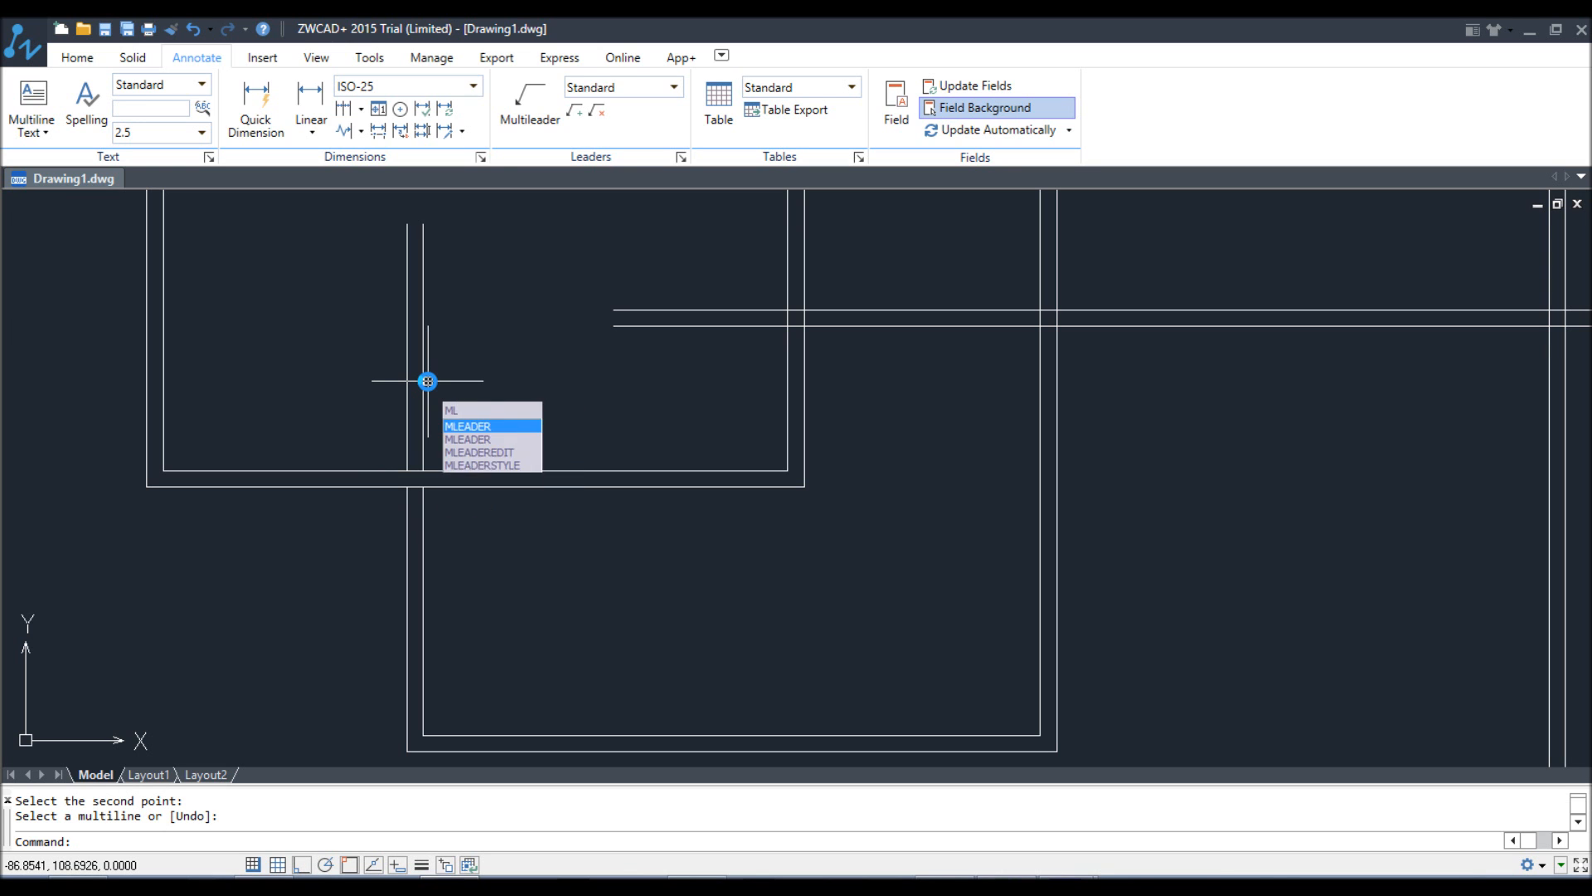
key(Return)
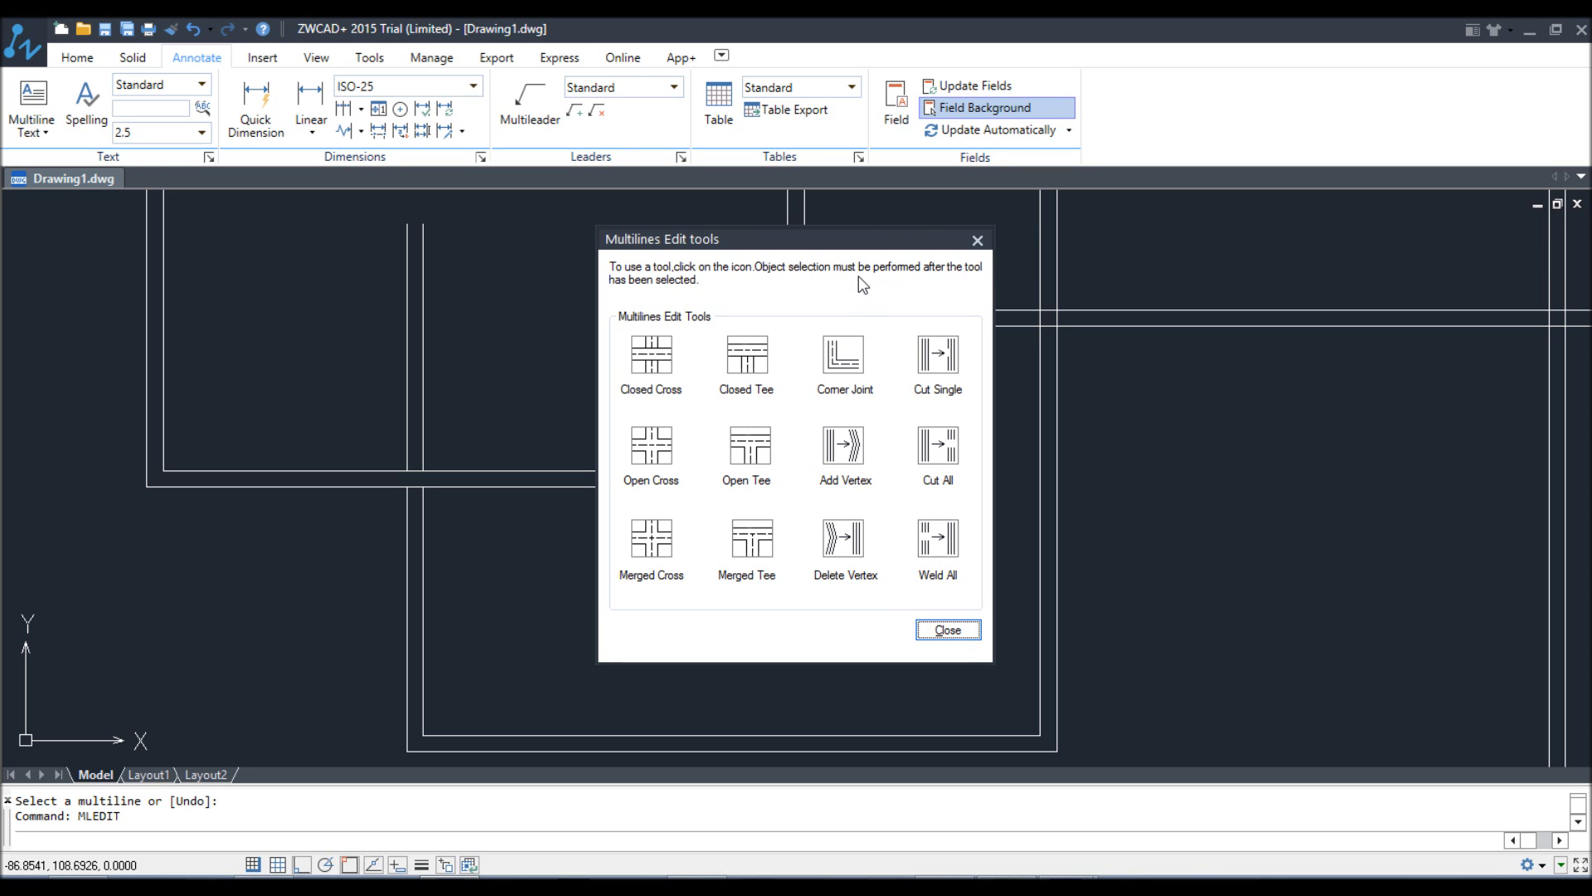
drag(859, 250, 378, 283)
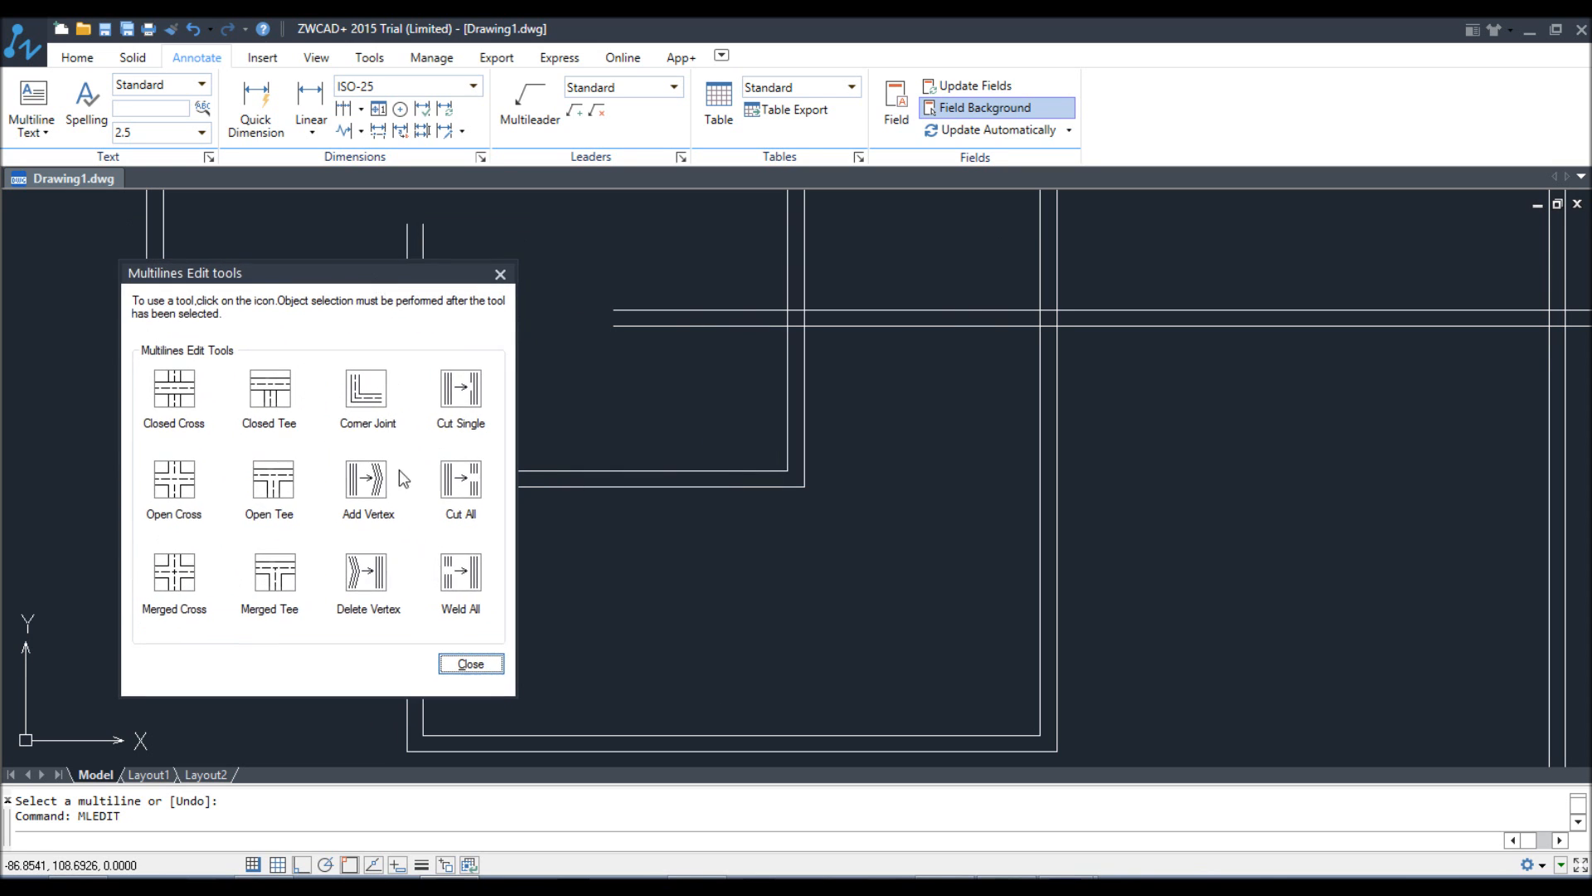
click(471, 663)
- Apply a Closed Tee between the long straight horizontal multiline and the vertical multiline near its far end
scroll(909, 501, down, 2)
scroll(1063, 511, up, 2)
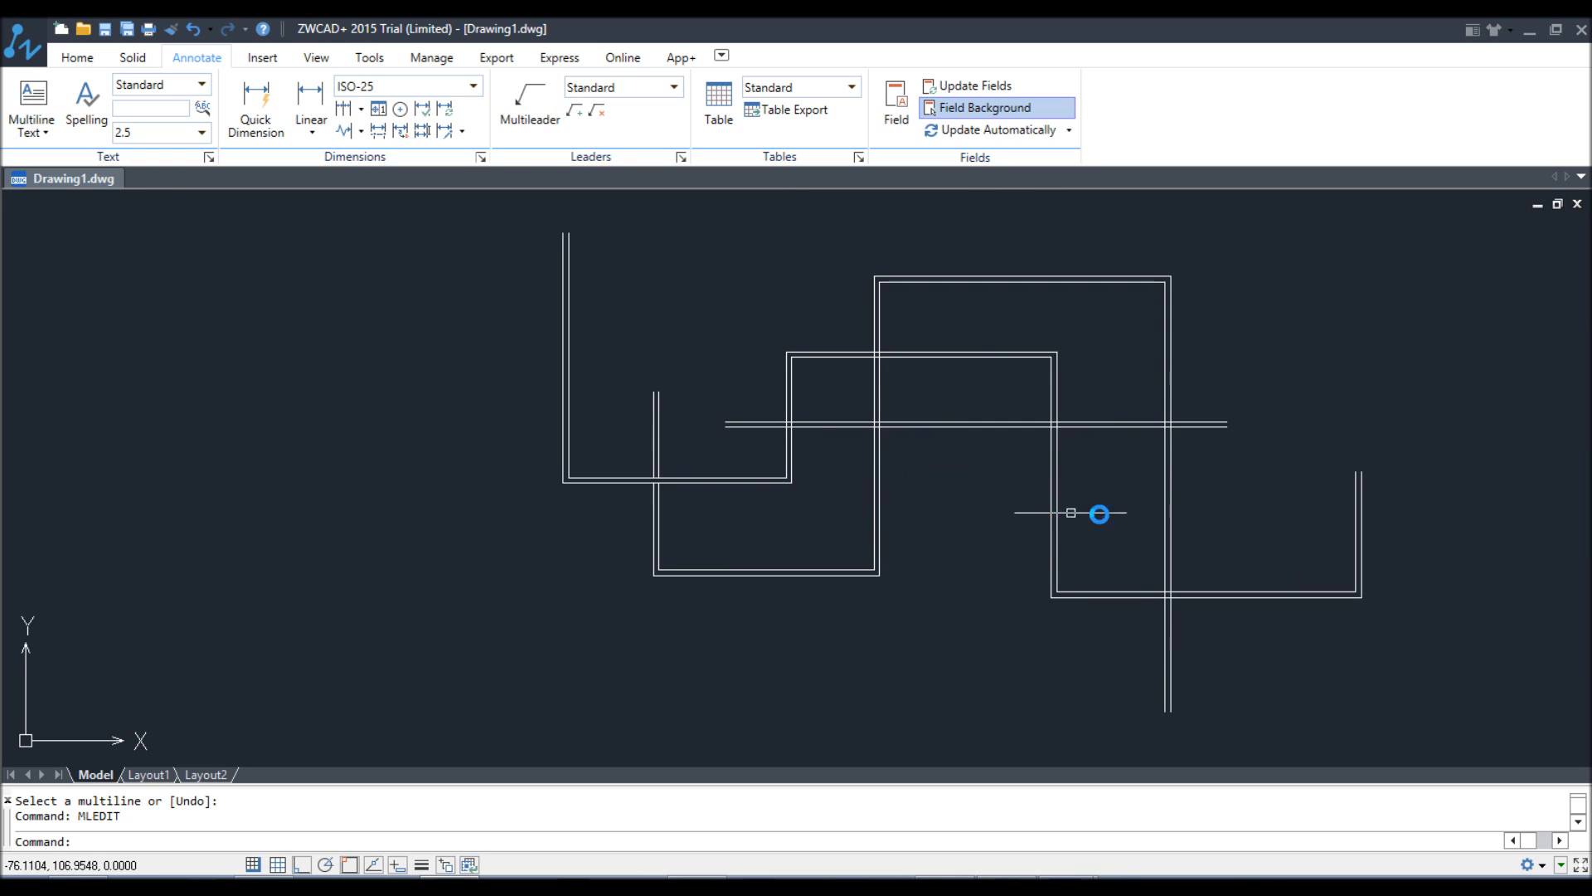
scroll(1070, 440, up, 2)
scroll(1056, 423, up, 2)
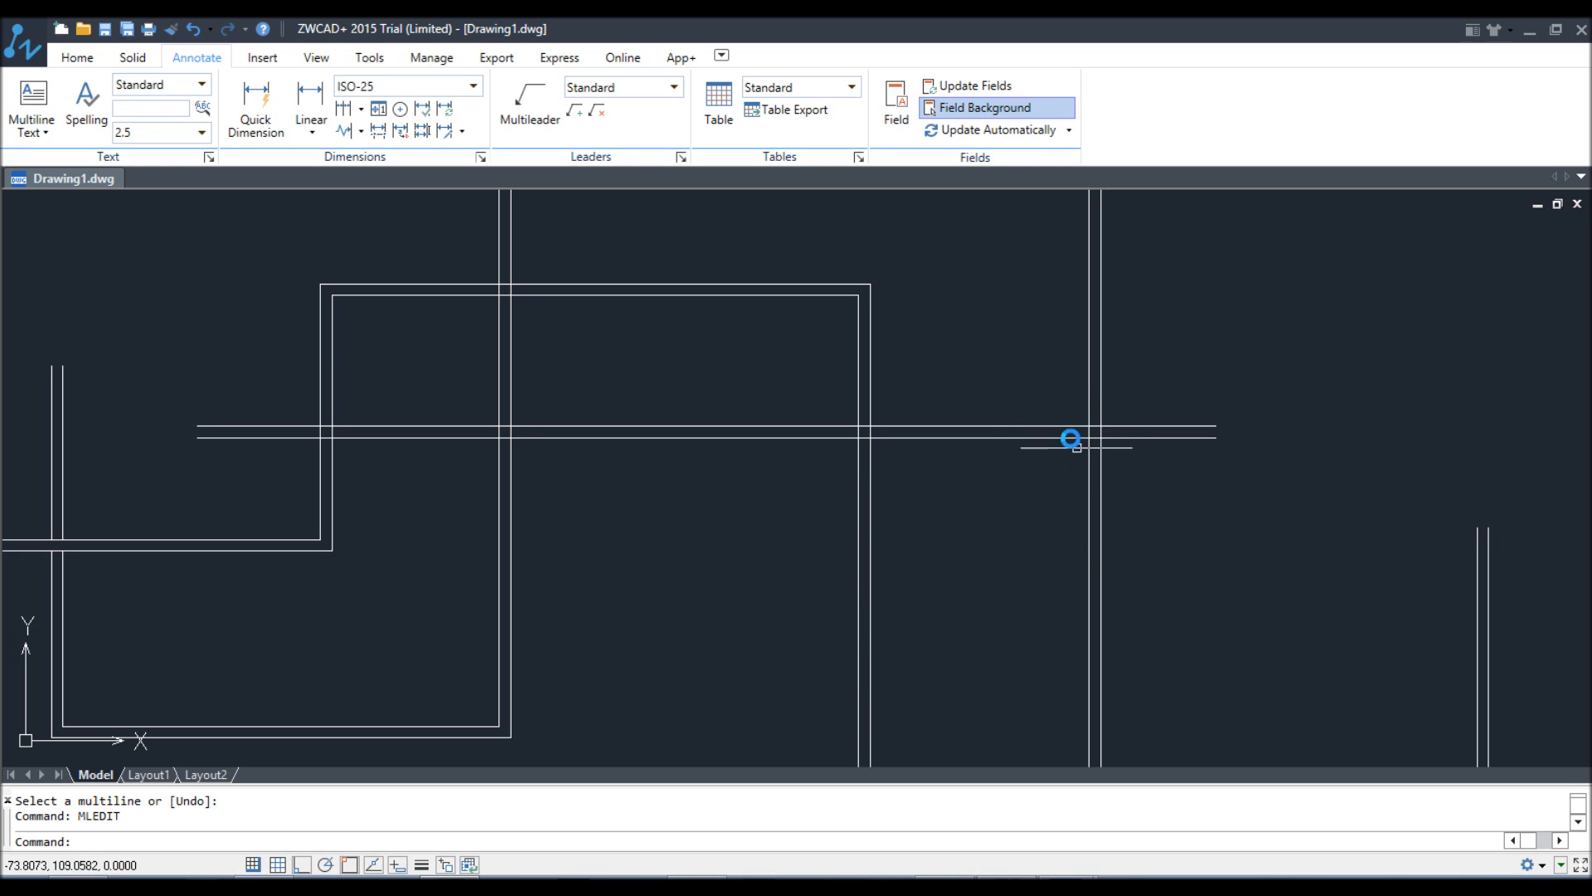
text(MLE)
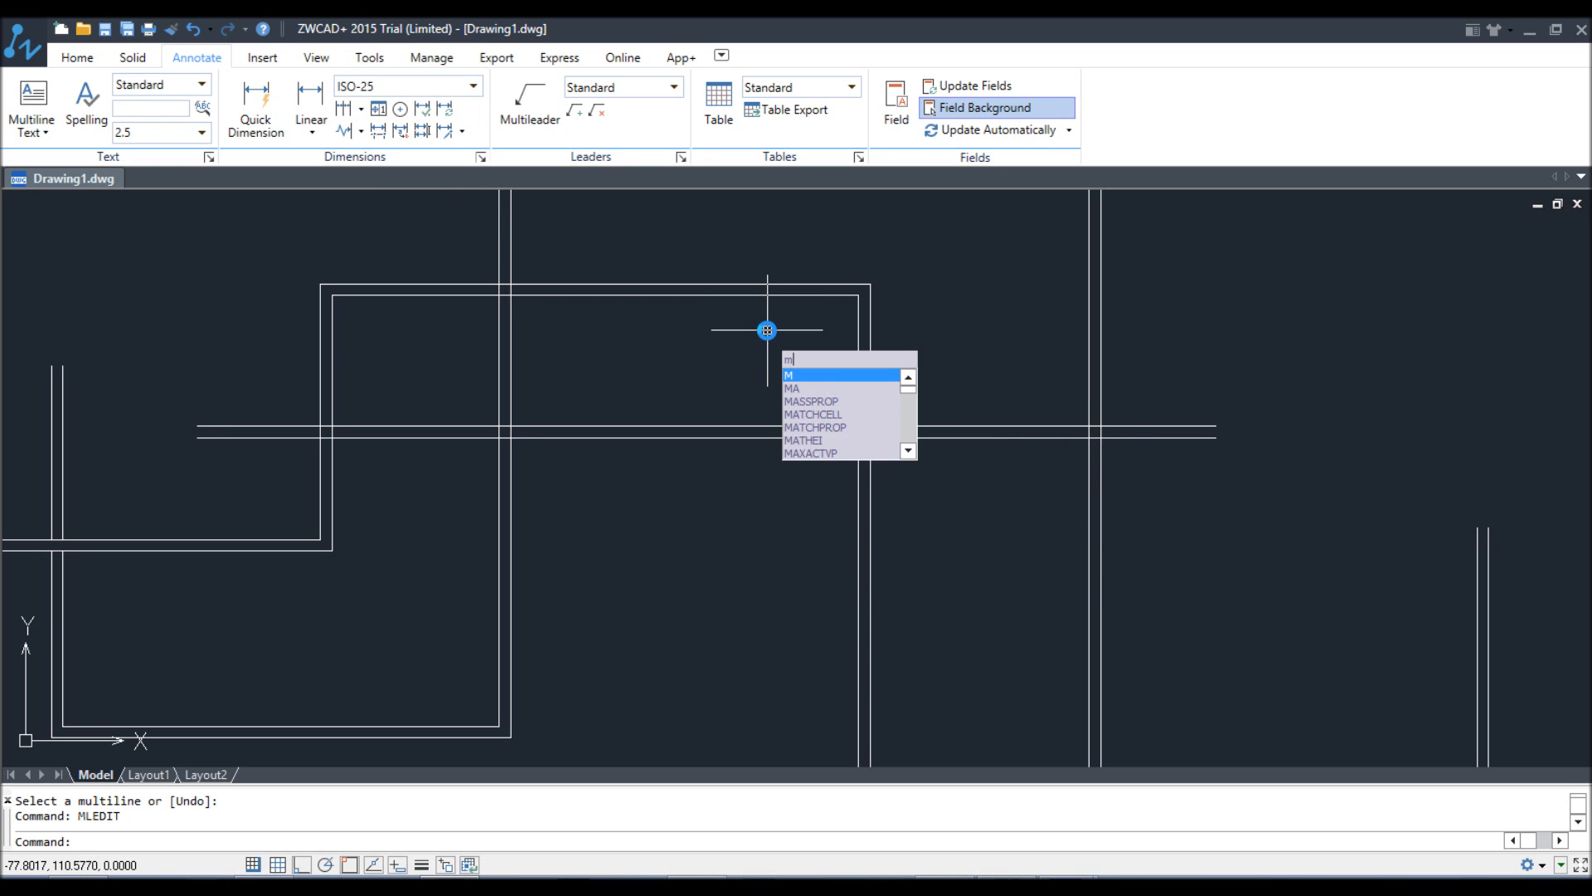
text(DIT)
key(Return)
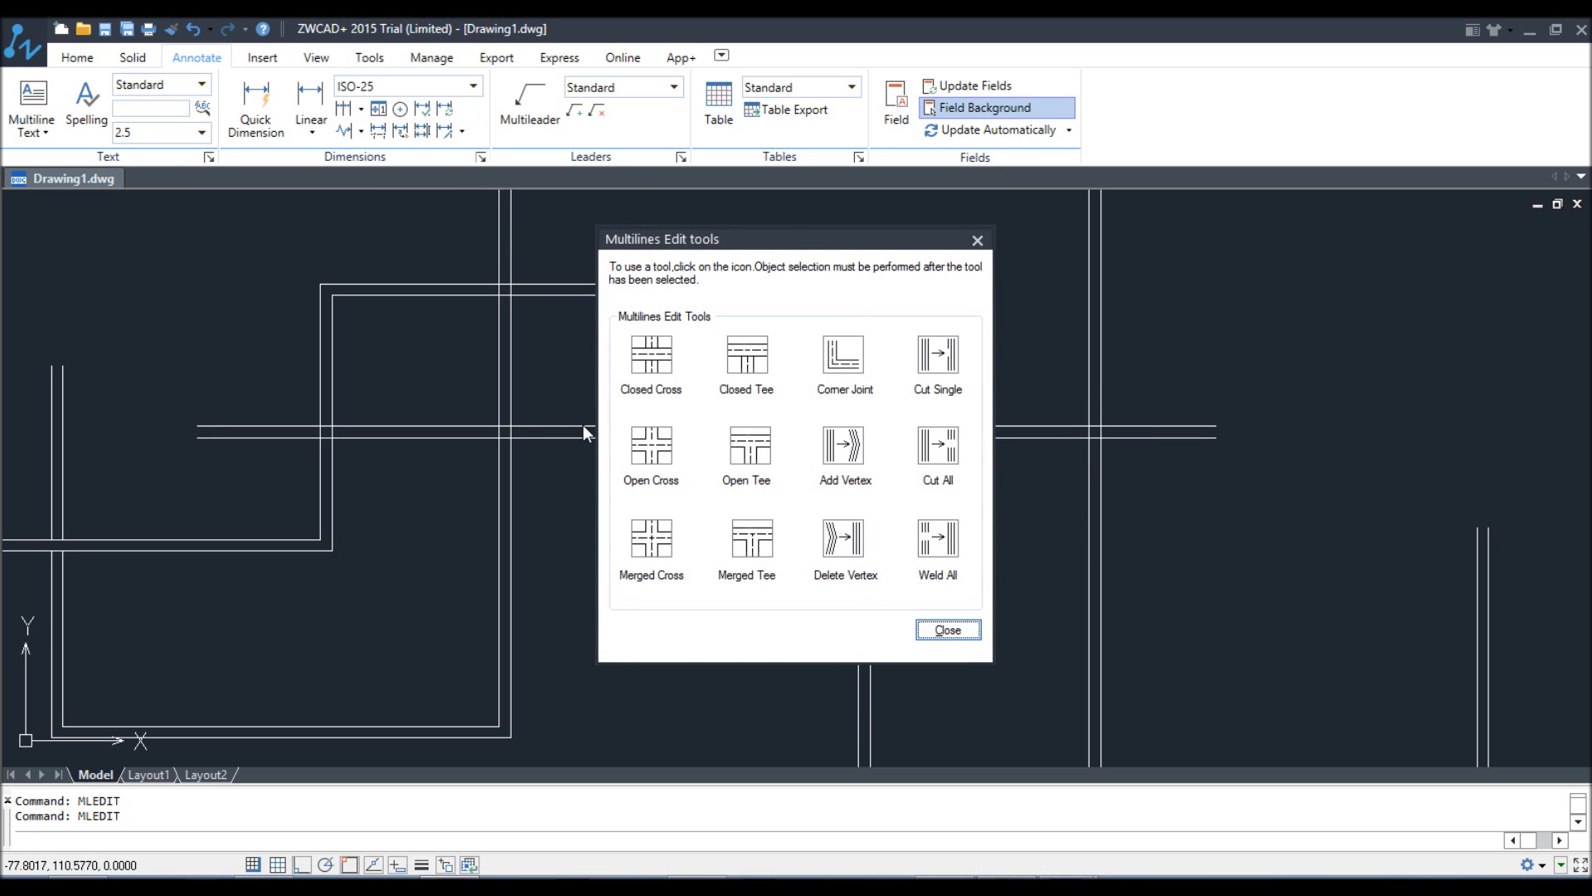
click(749, 357)
click(1076, 427)
click(1087, 414)
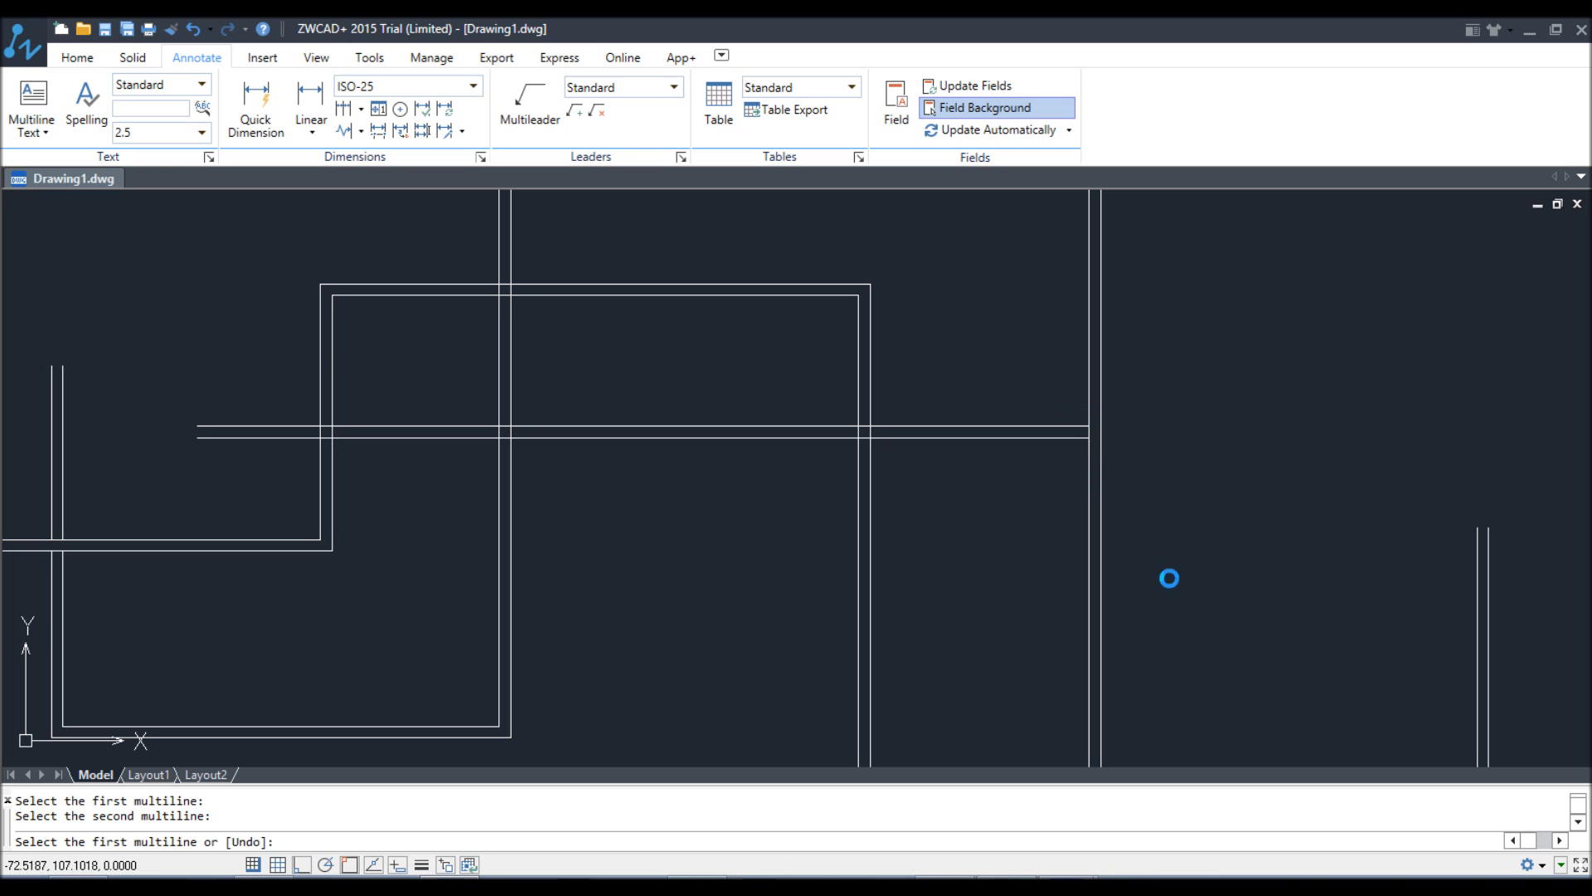
right_click(1098, 446)
click(1125, 457)
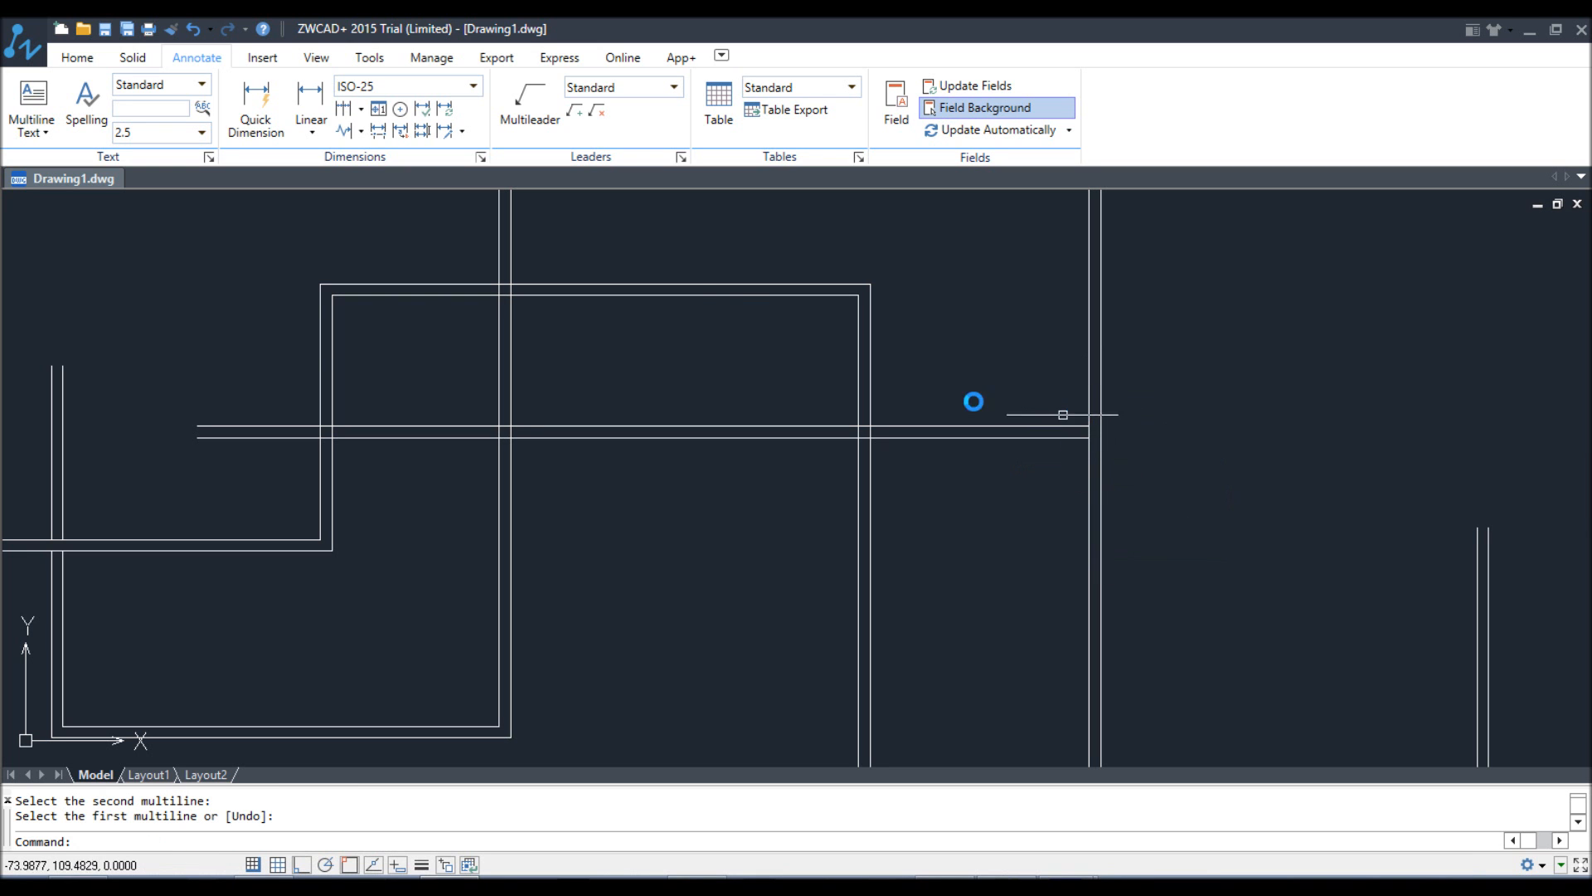
- Apply an Open Tee at the same junction, choosing the long horizontal multiline first and the vertical one second
right_click(692, 304)
click(736, 349)
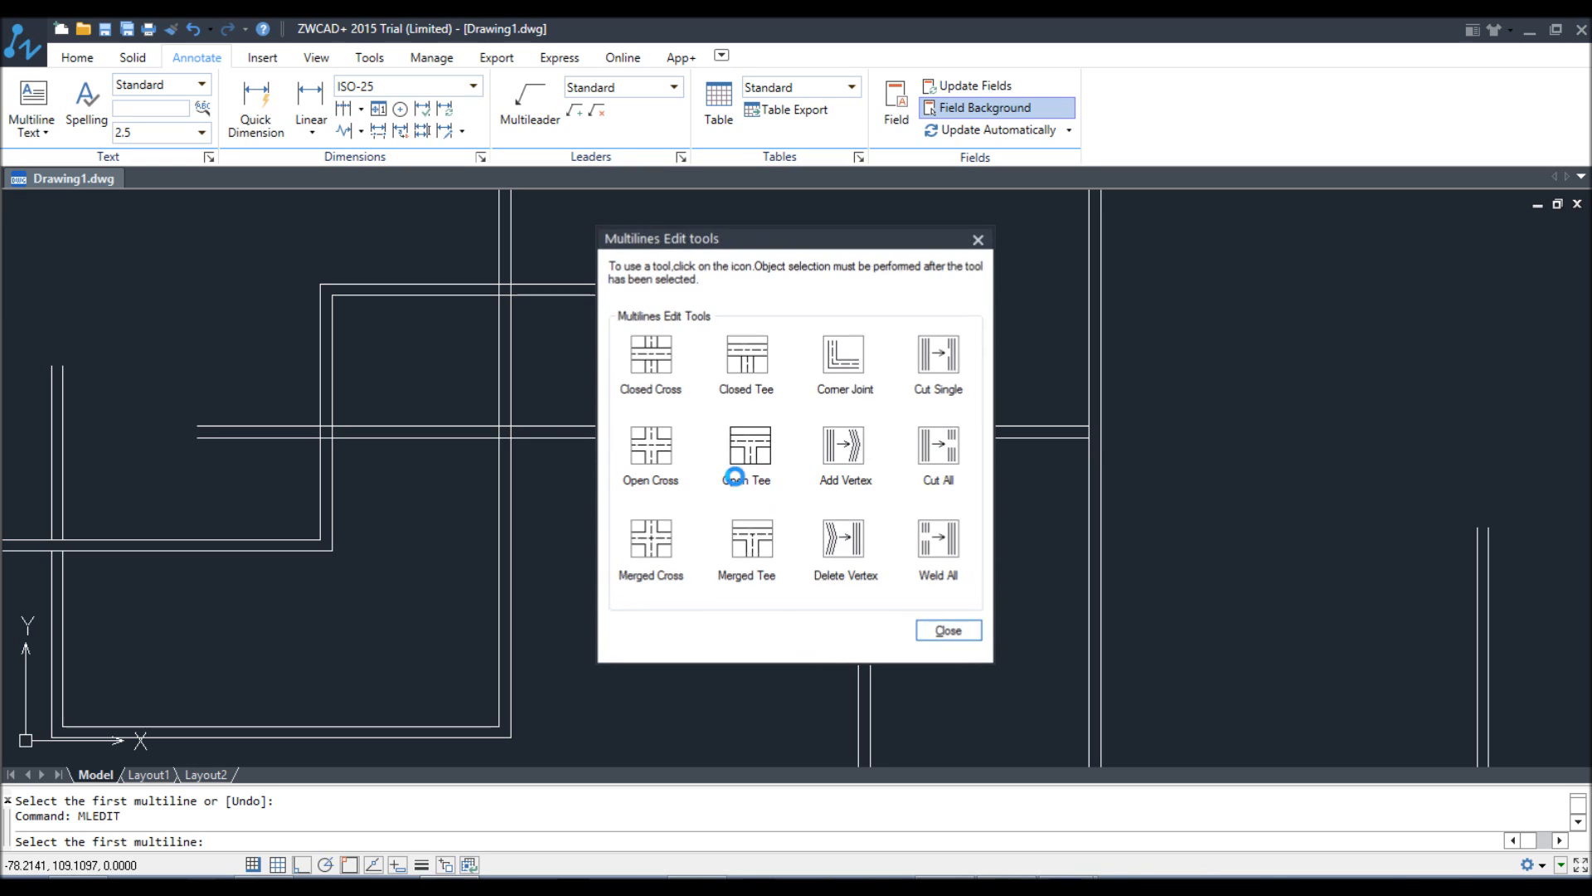
click(751, 445)
click(1047, 425)
click(1090, 405)
scroll(1080, 448, up, 3)
scroll(1070, 498, down, 3)
scroll(995, 450, down, 4)
scroll(839, 494, up, 6)
scroll(968, 480, up, 6)
right_click(941, 394)
click(1010, 406)
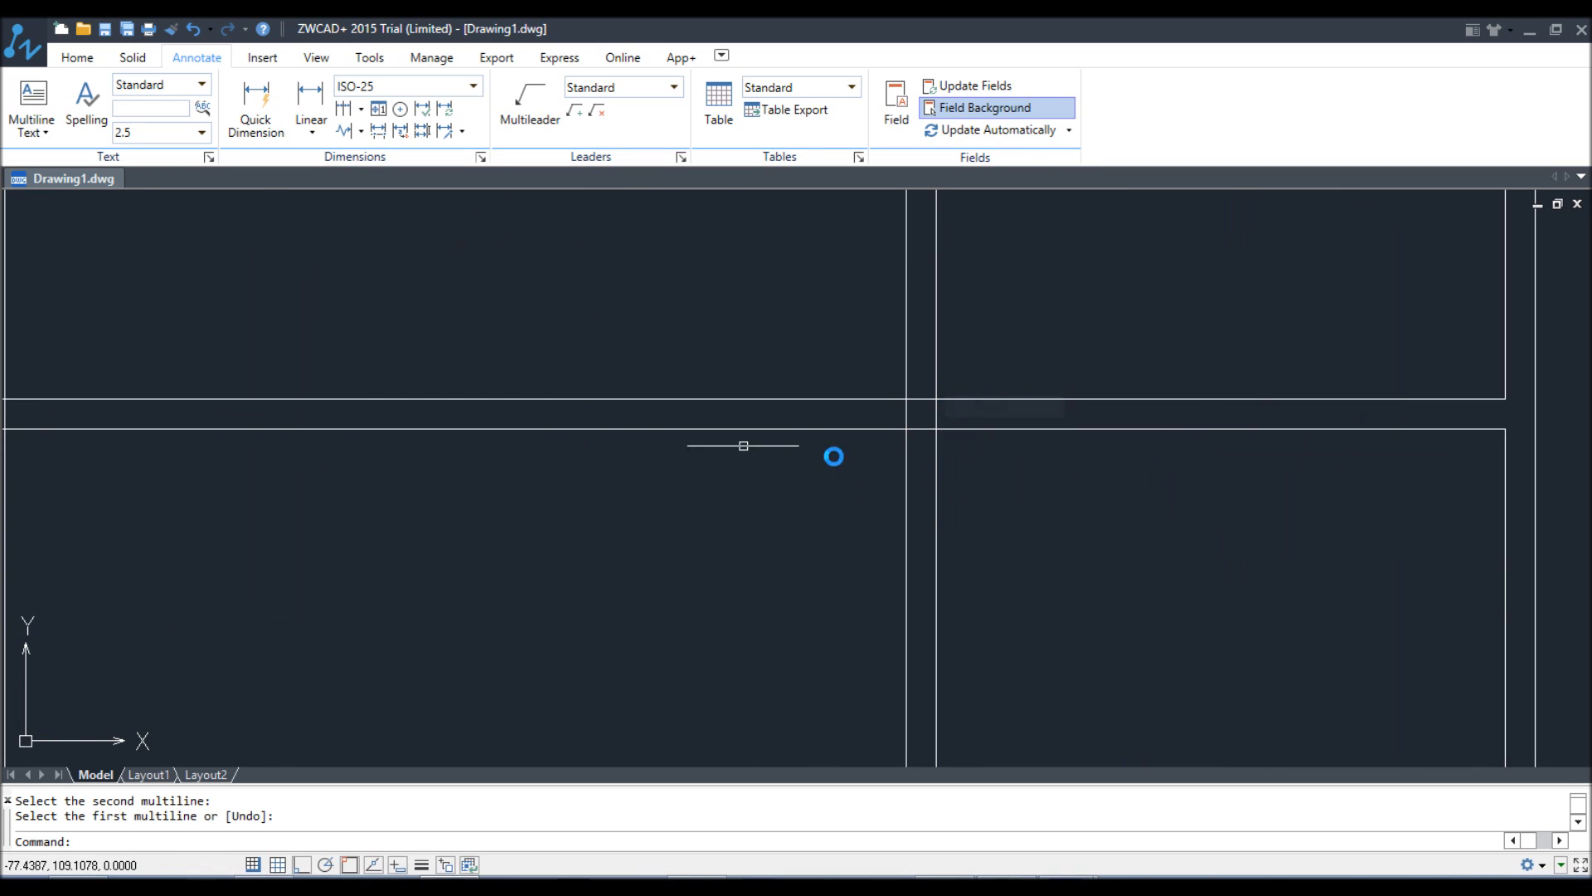
- Apply an Open Cross where the long horizontal multiline crosses the vertical multiline just before the tee junction
right_click(932, 404)
click(979, 432)
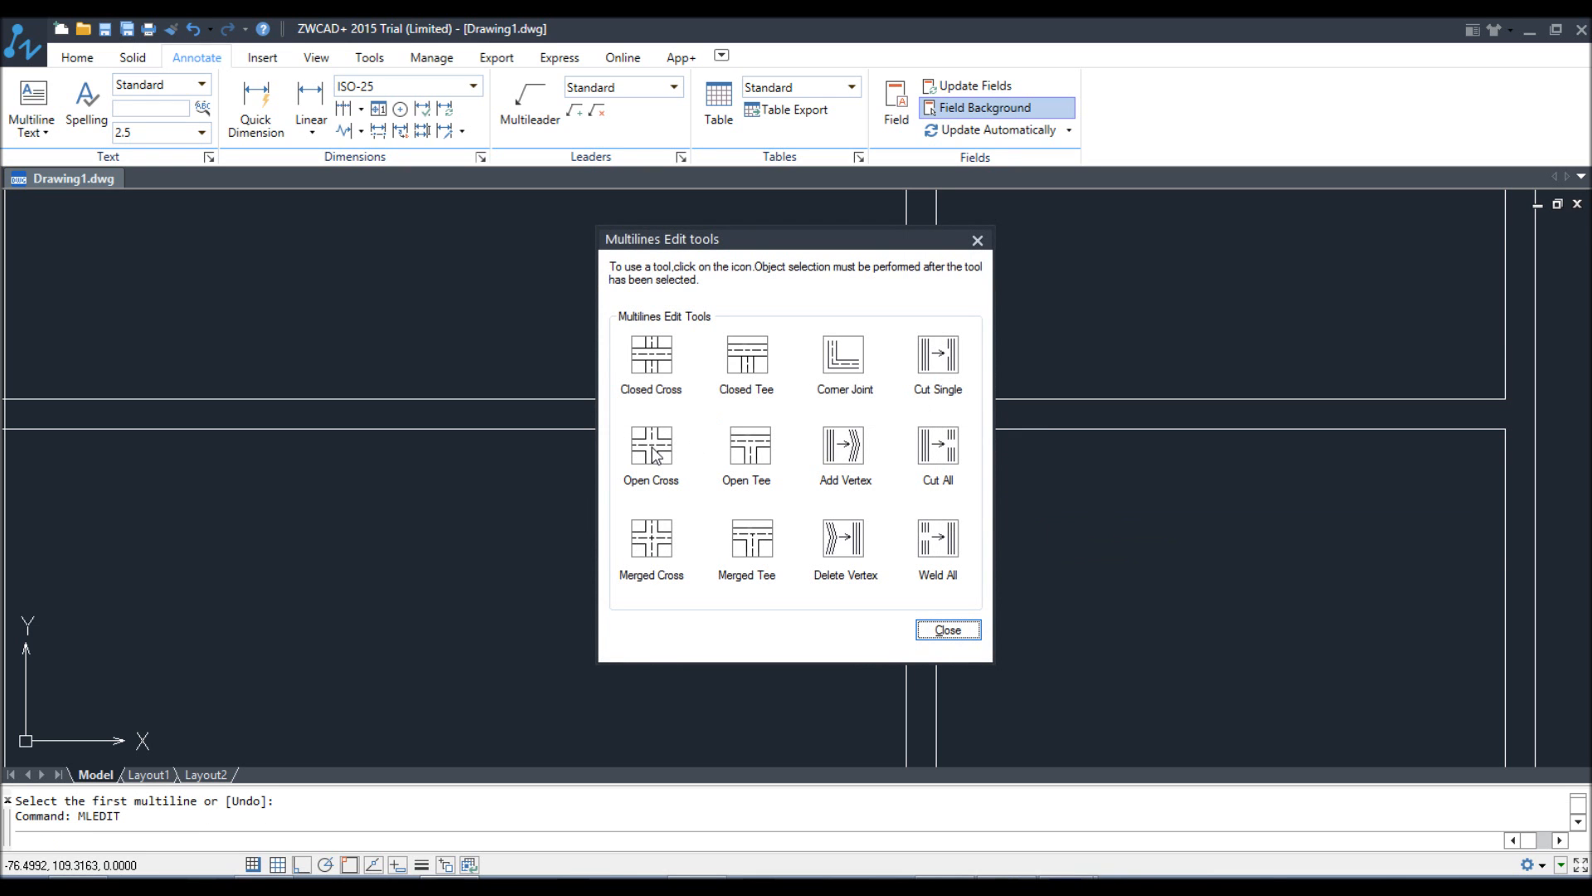
click(653, 452)
click(840, 399)
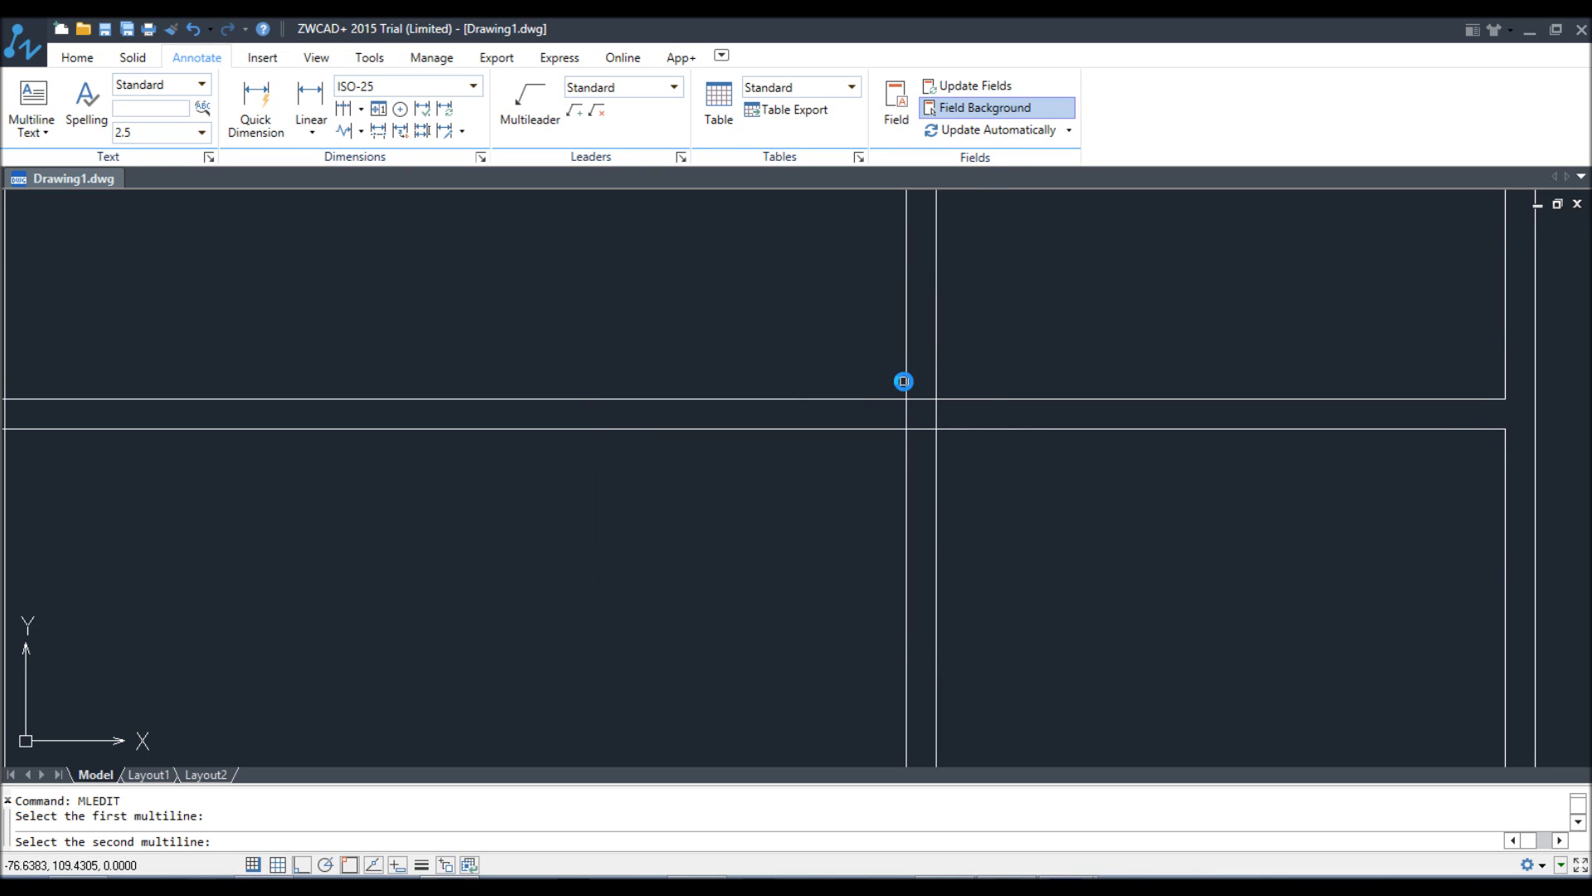
click(931, 433)
right_click(954, 383)
click(987, 391)
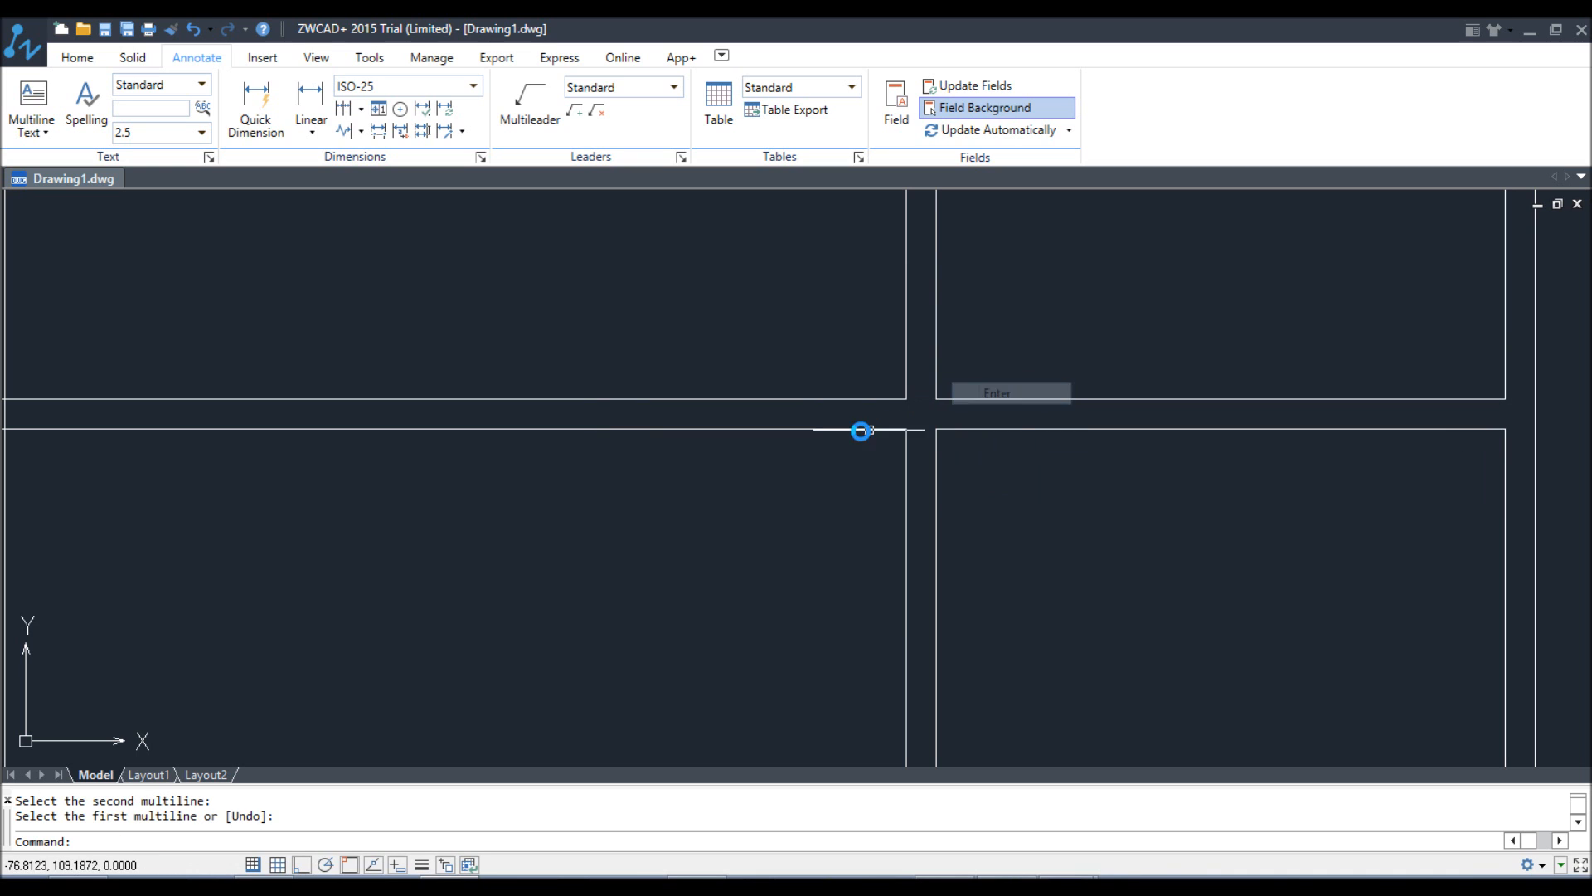
- Try a Merged Tee where the lower horizontal multiline crosses the long vertical one, picking the horizontal multiline first, and undo it
scroll(871, 438, down, 3)
middle_drag(914, 458, 814, 355)
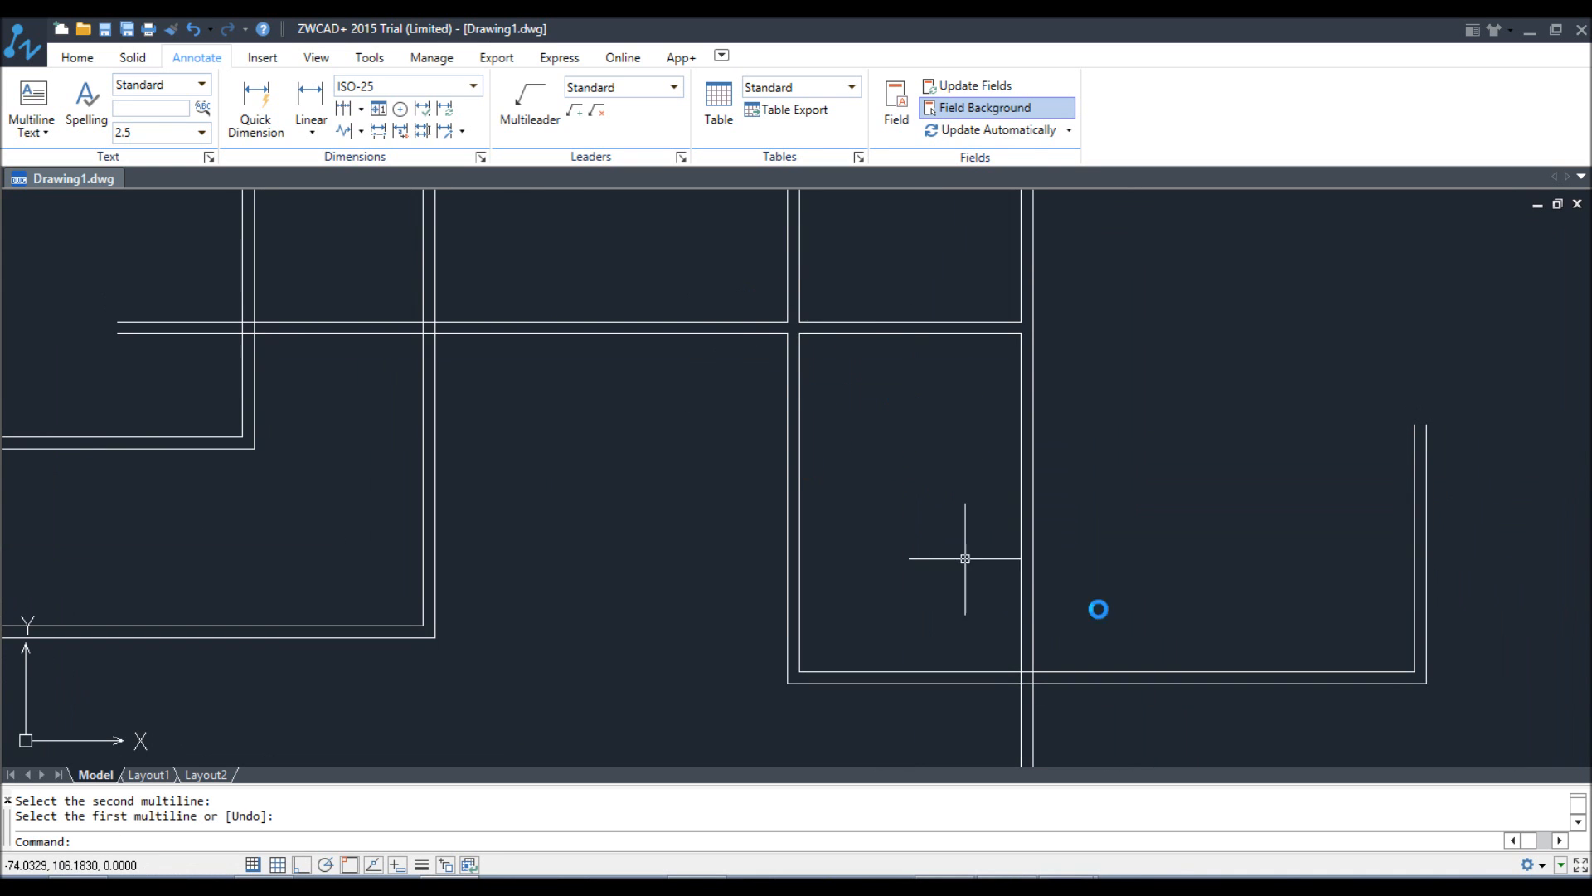
middle_drag(1143, 677, 903, 604)
scroll(832, 477, up, 5)
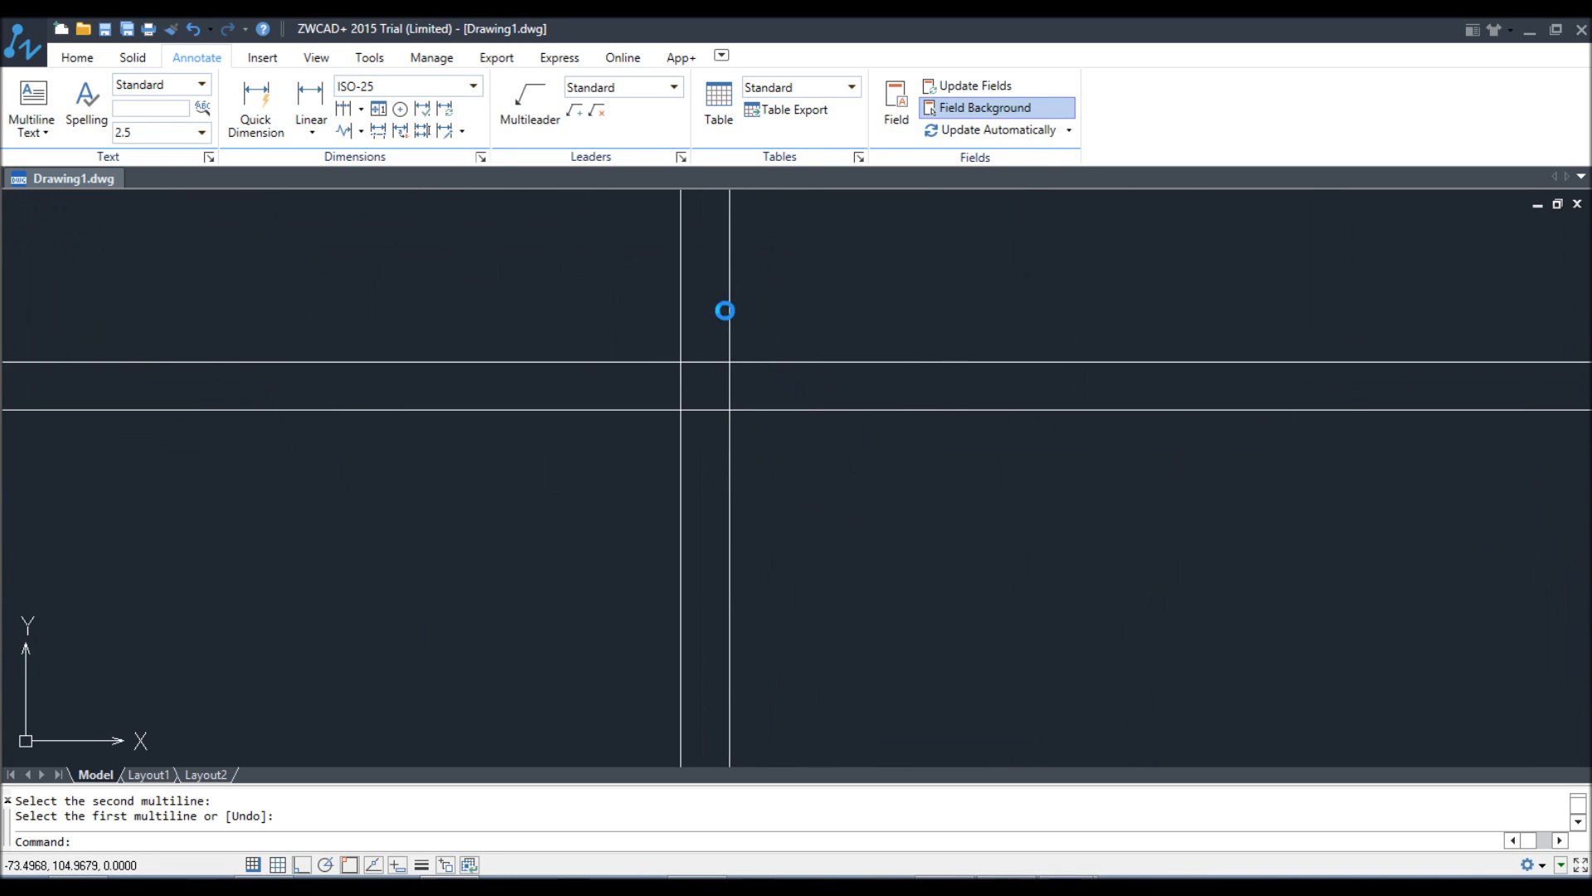
text(mledit)
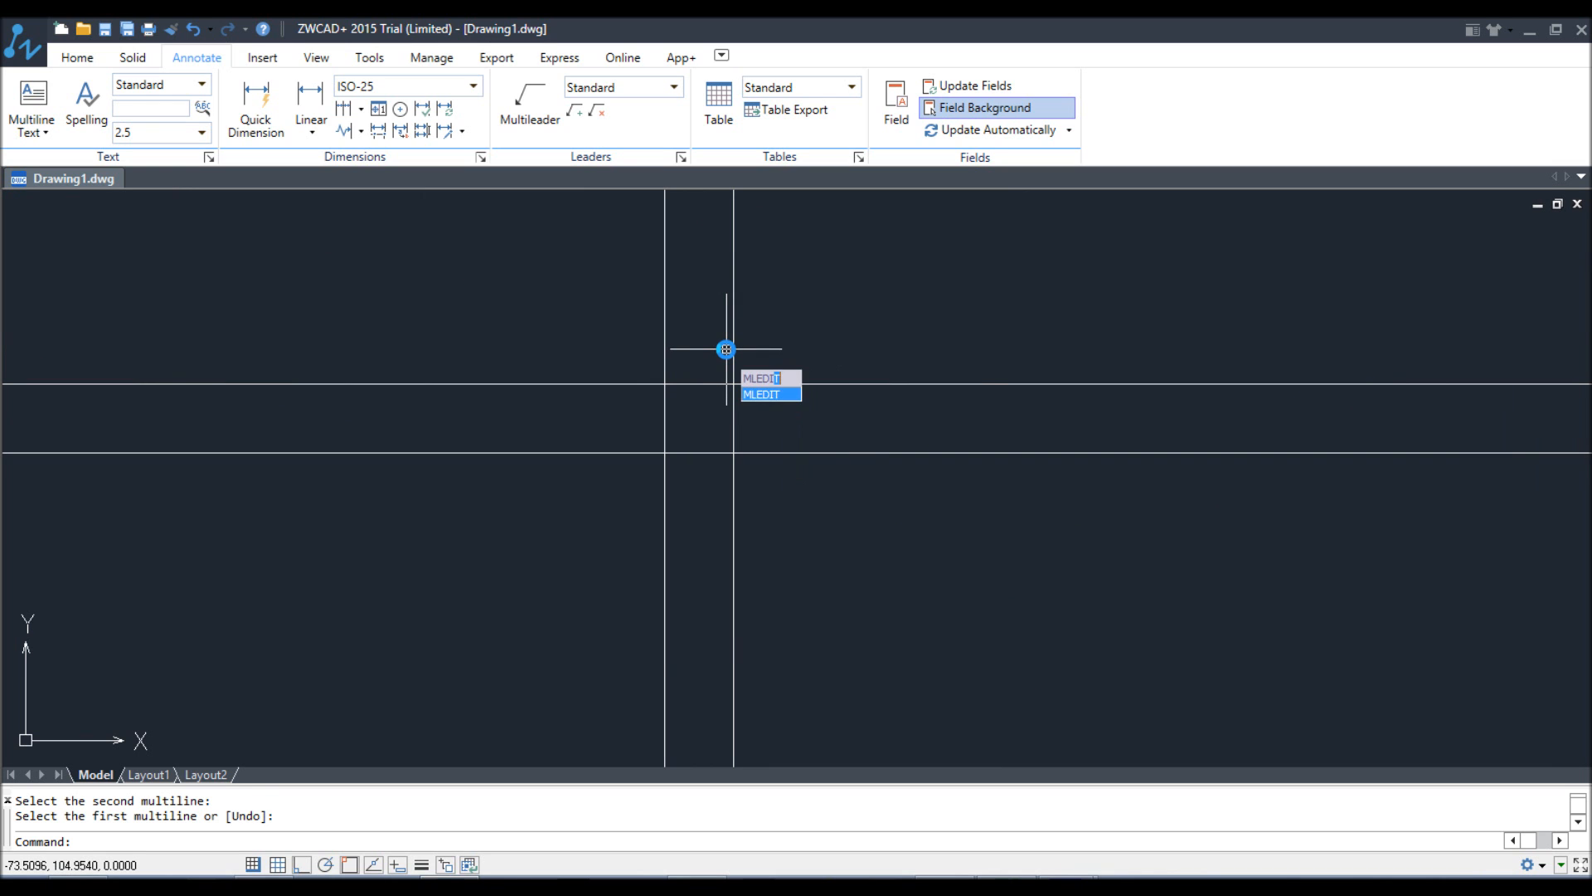
key(Return)
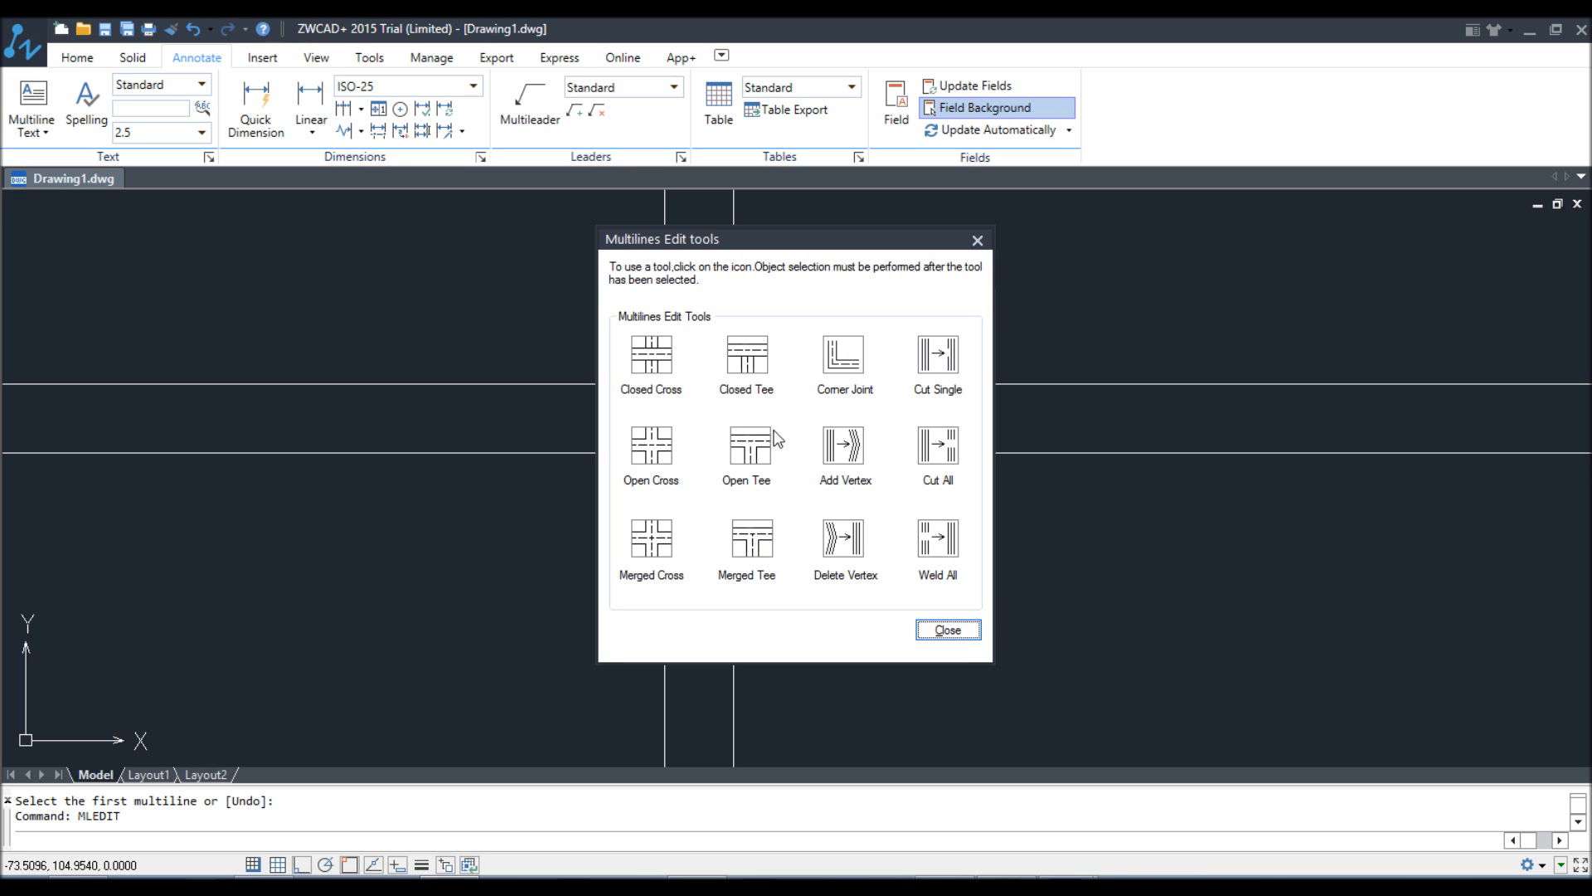
click(752, 539)
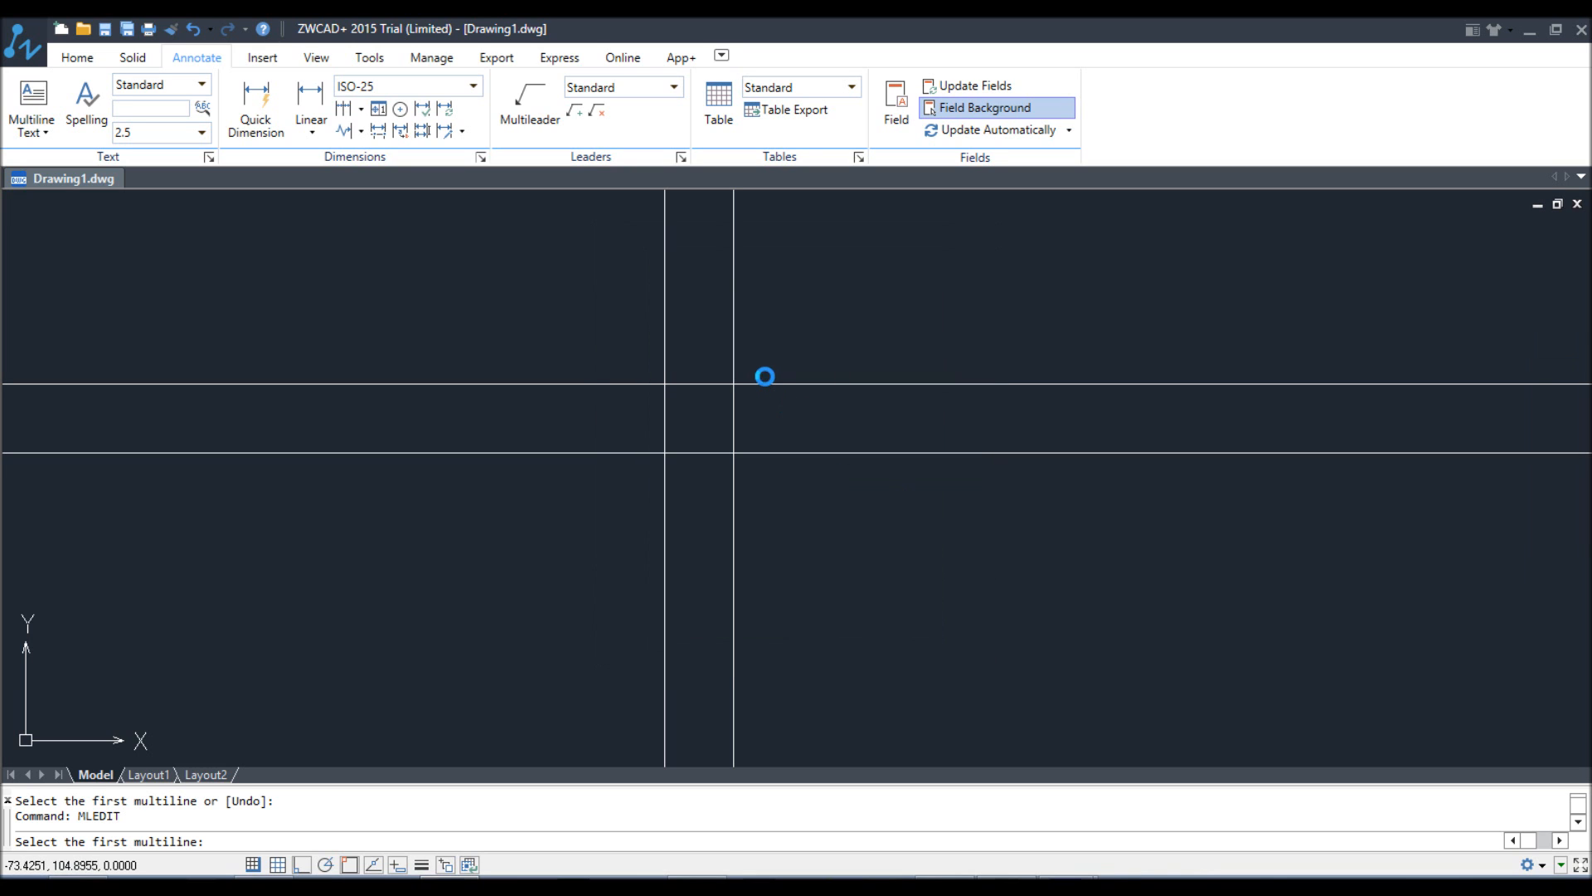
click(765, 383)
click(734, 369)
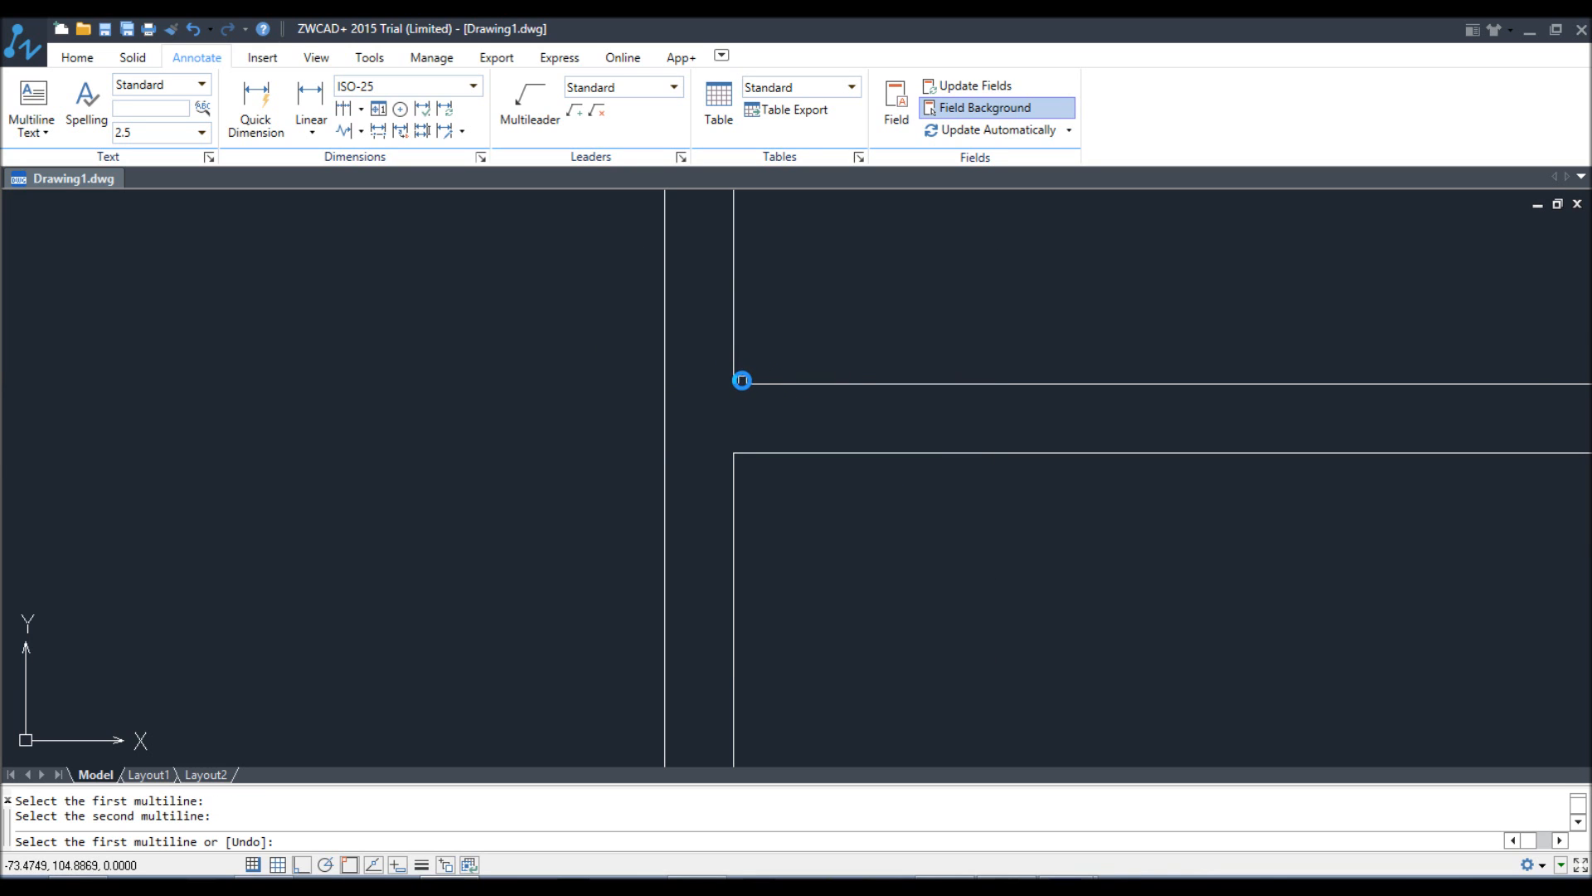
right_click(742, 381)
click(786, 414)
text(U)
key(Return)
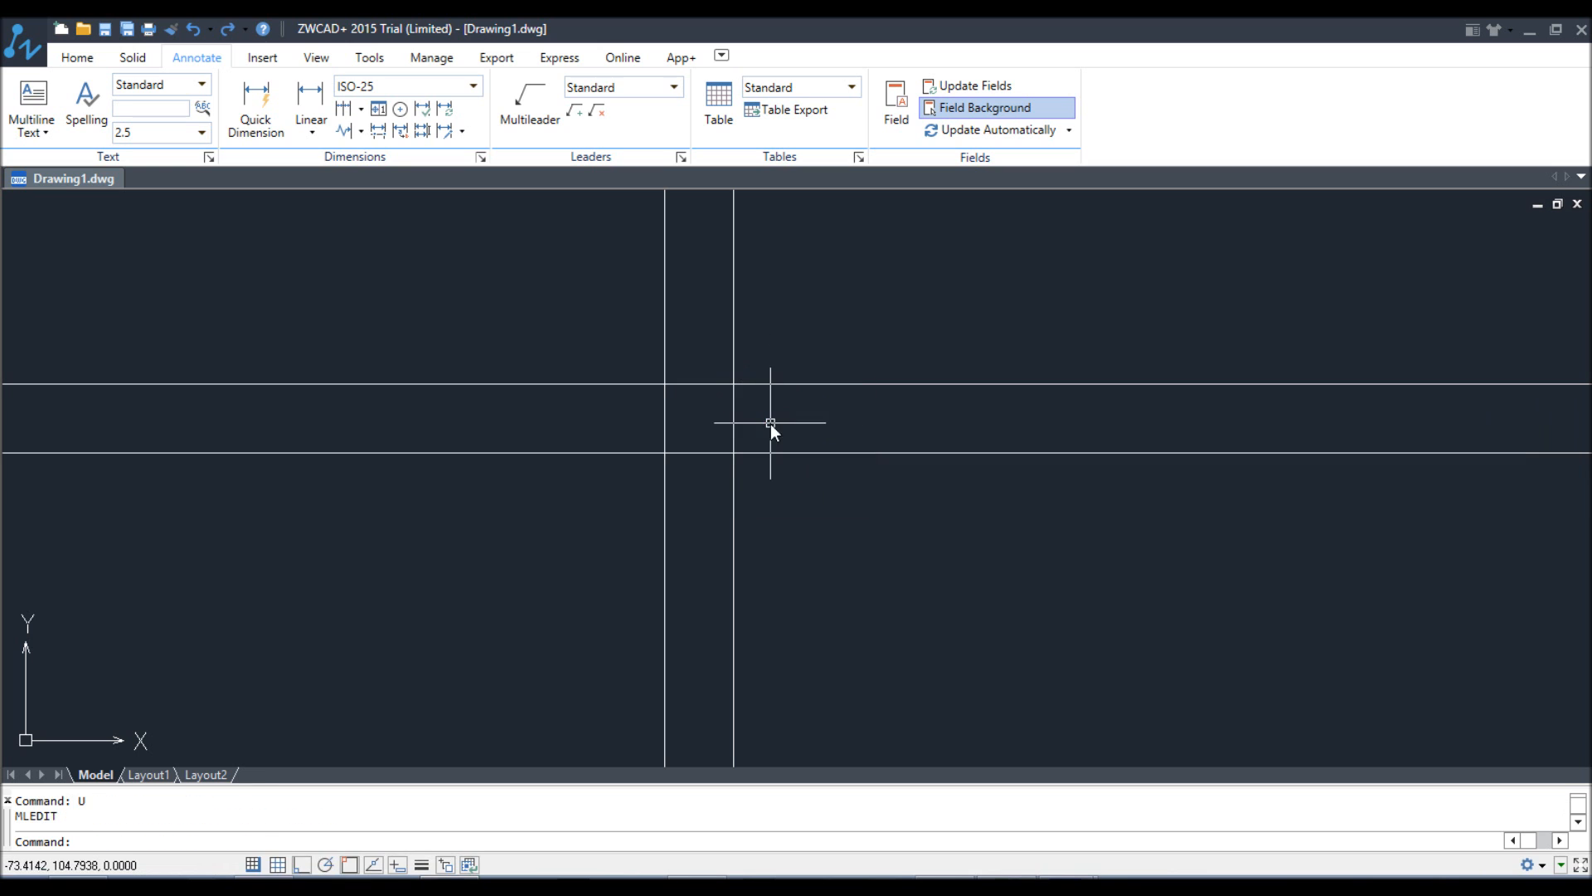
- Apply a Merged Cross where the lower horizontal multiline crosses the long vertical multiline
text(MLEDIT)
key(Return)
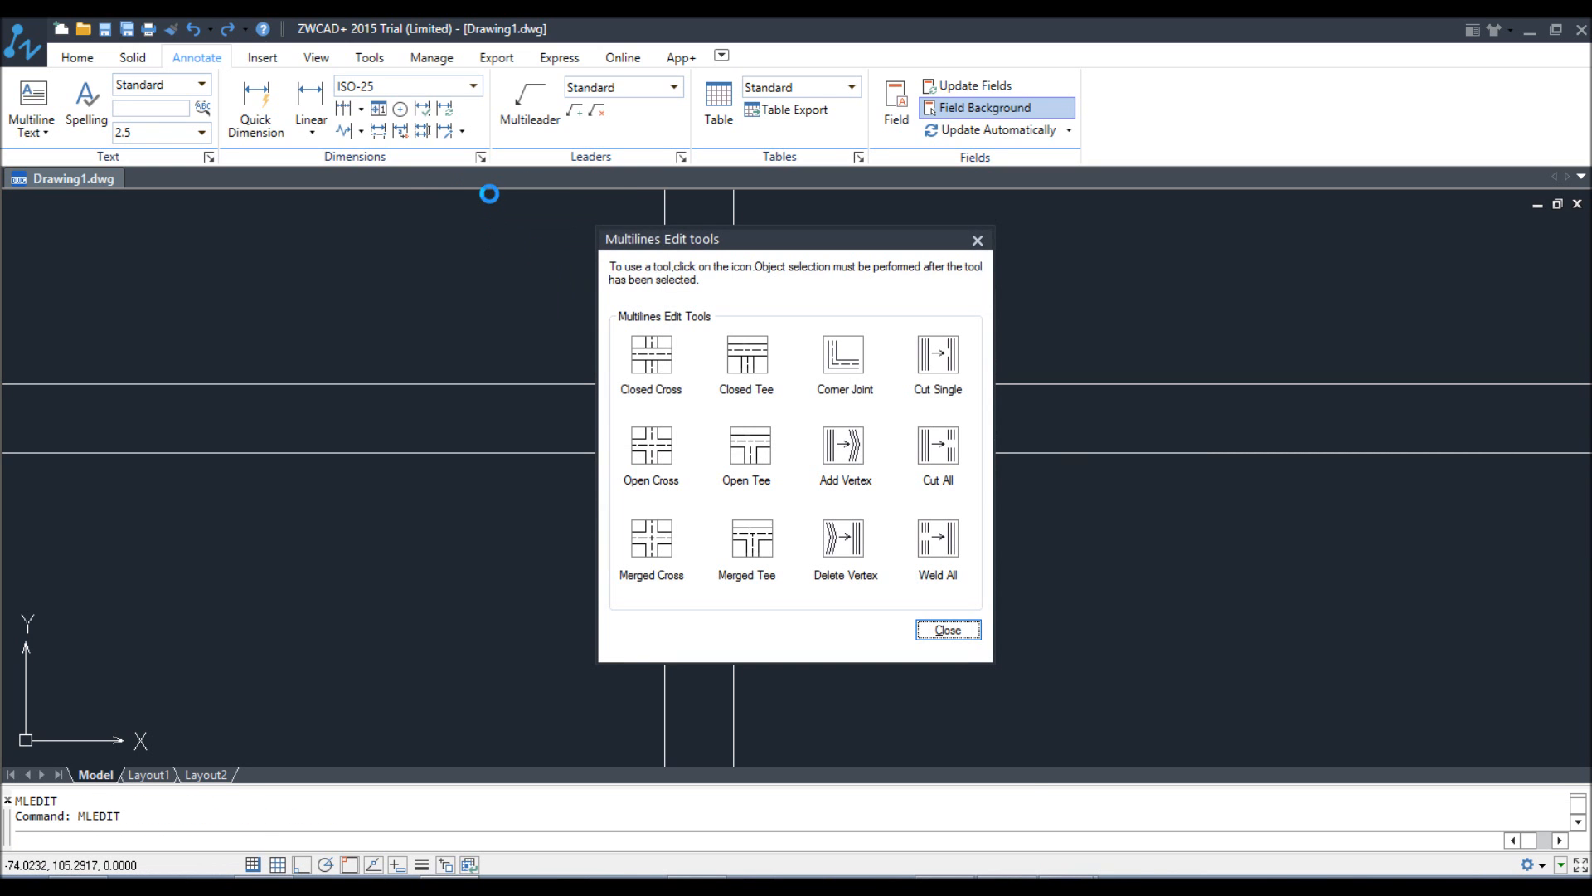
click(665, 543)
click(748, 452)
click(731, 352)
right_click(714, 368)
click(738, 380)
- Use Cut Single to break only the upper line of the lower horizontal multiline just right of the merged crossing
scroll(692, 428, down, 3)
scroll(739, 504, down, 4)
middle_drag(821, 685, 842, 674)
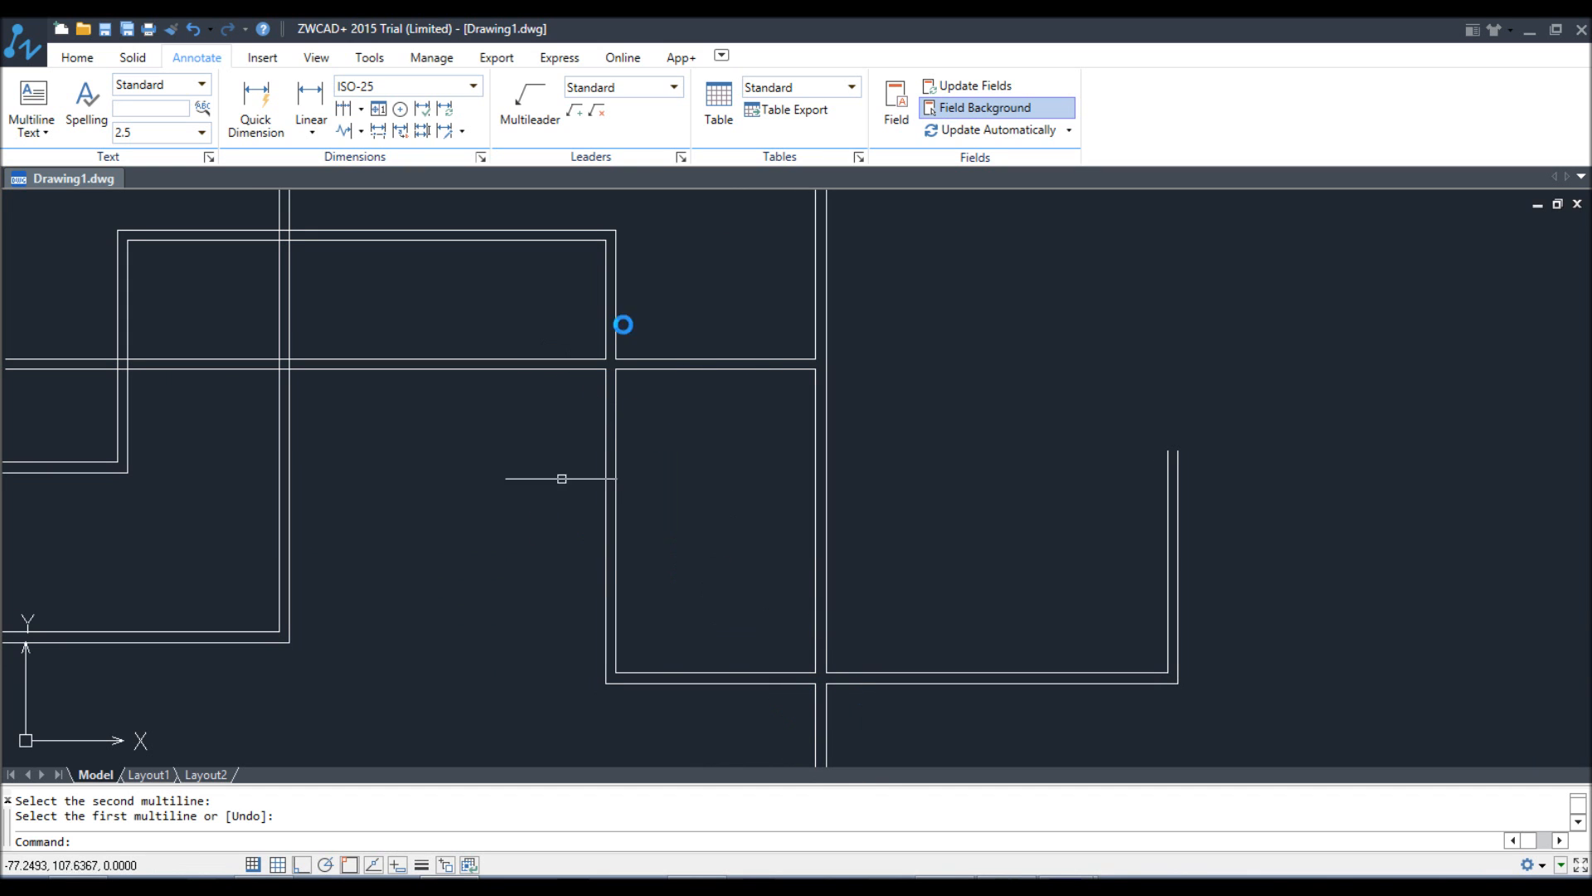
scroll(618, 389, up, 2)
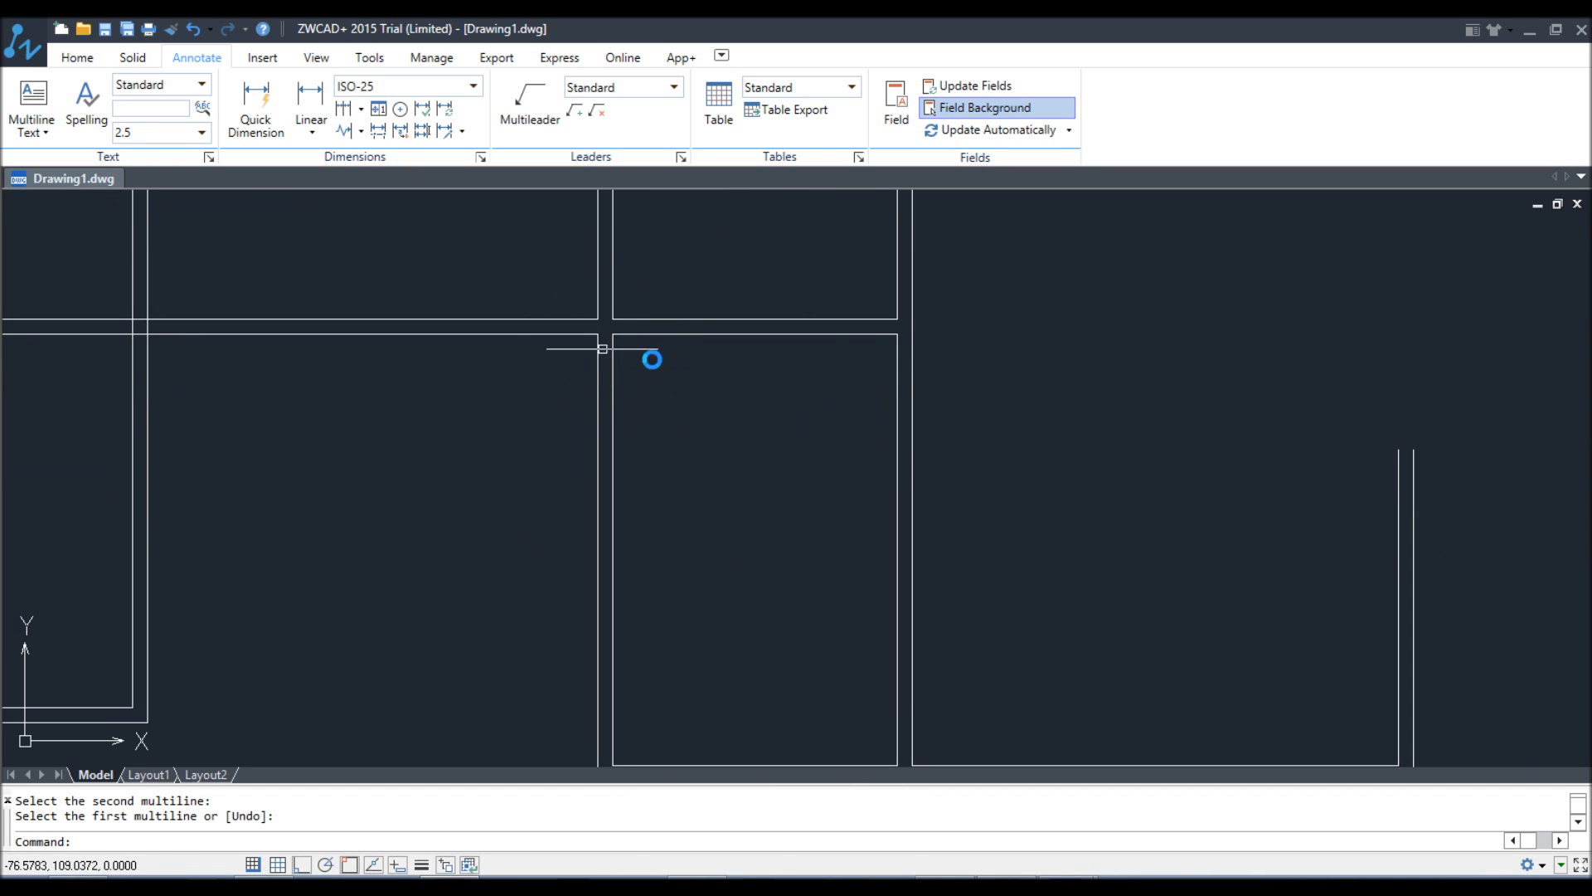
text(MLEDIT)
key(Return)
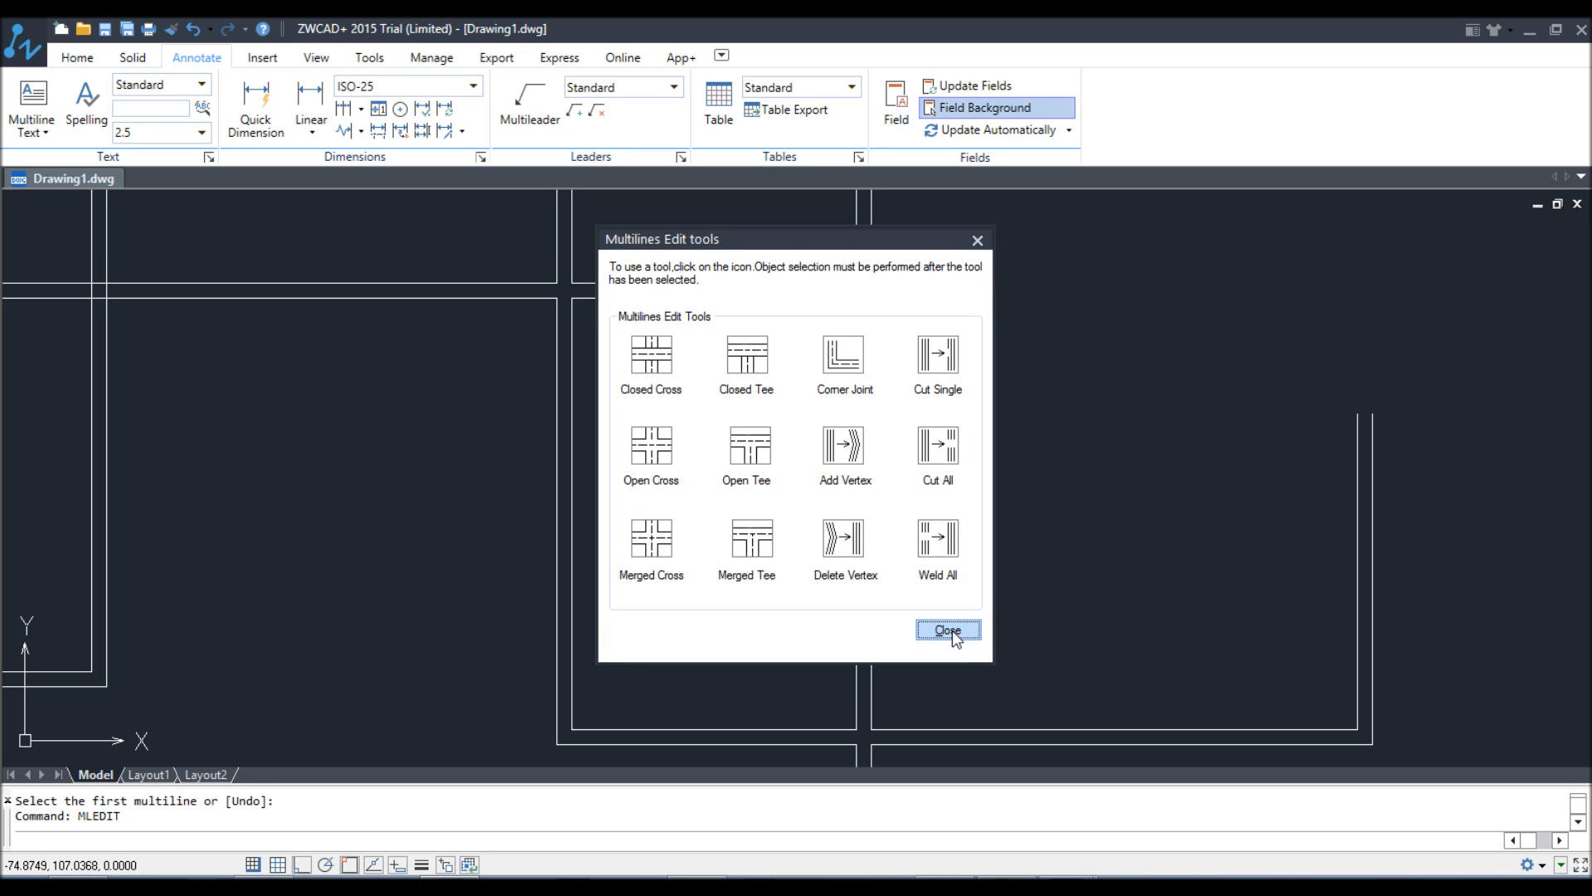
click(938, 355)
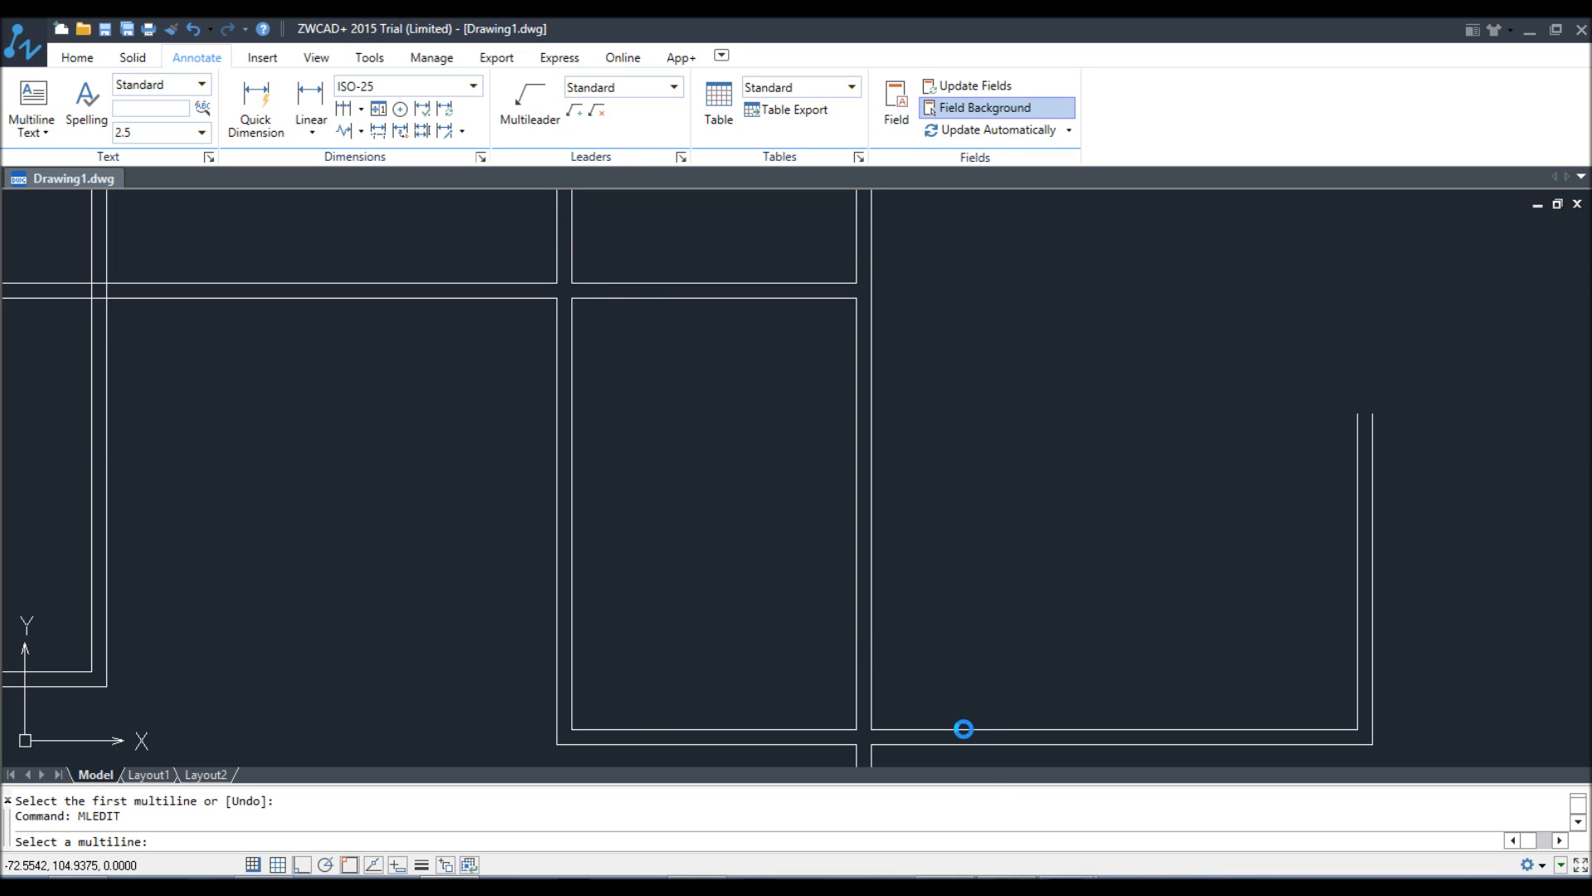
click(963, 730)
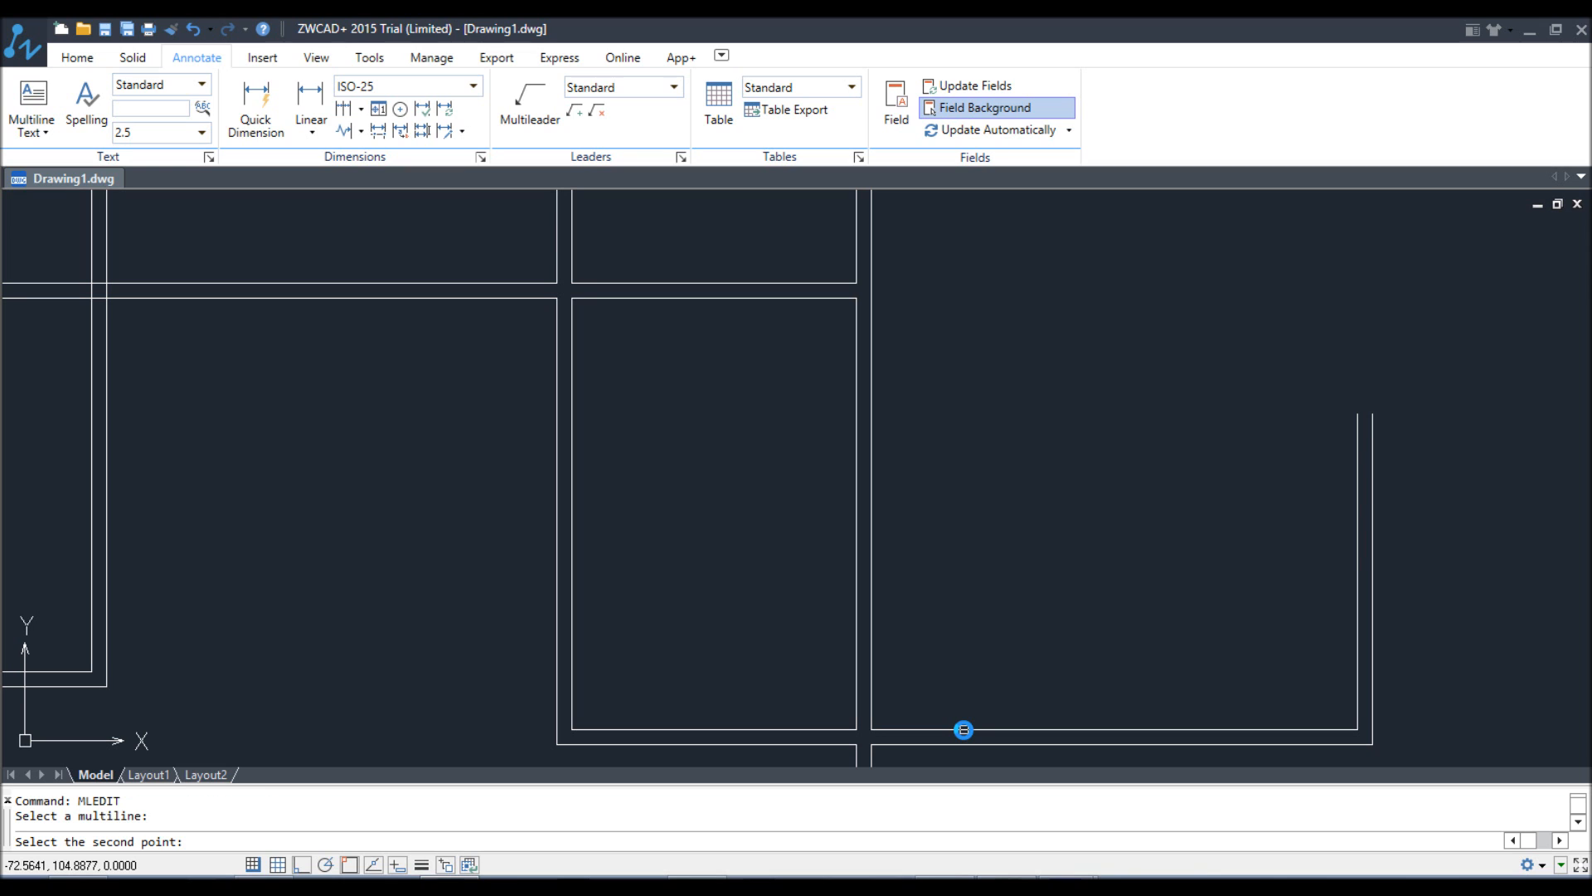
click(921, 730)
right_click(969, 682)
click(1018, 695)
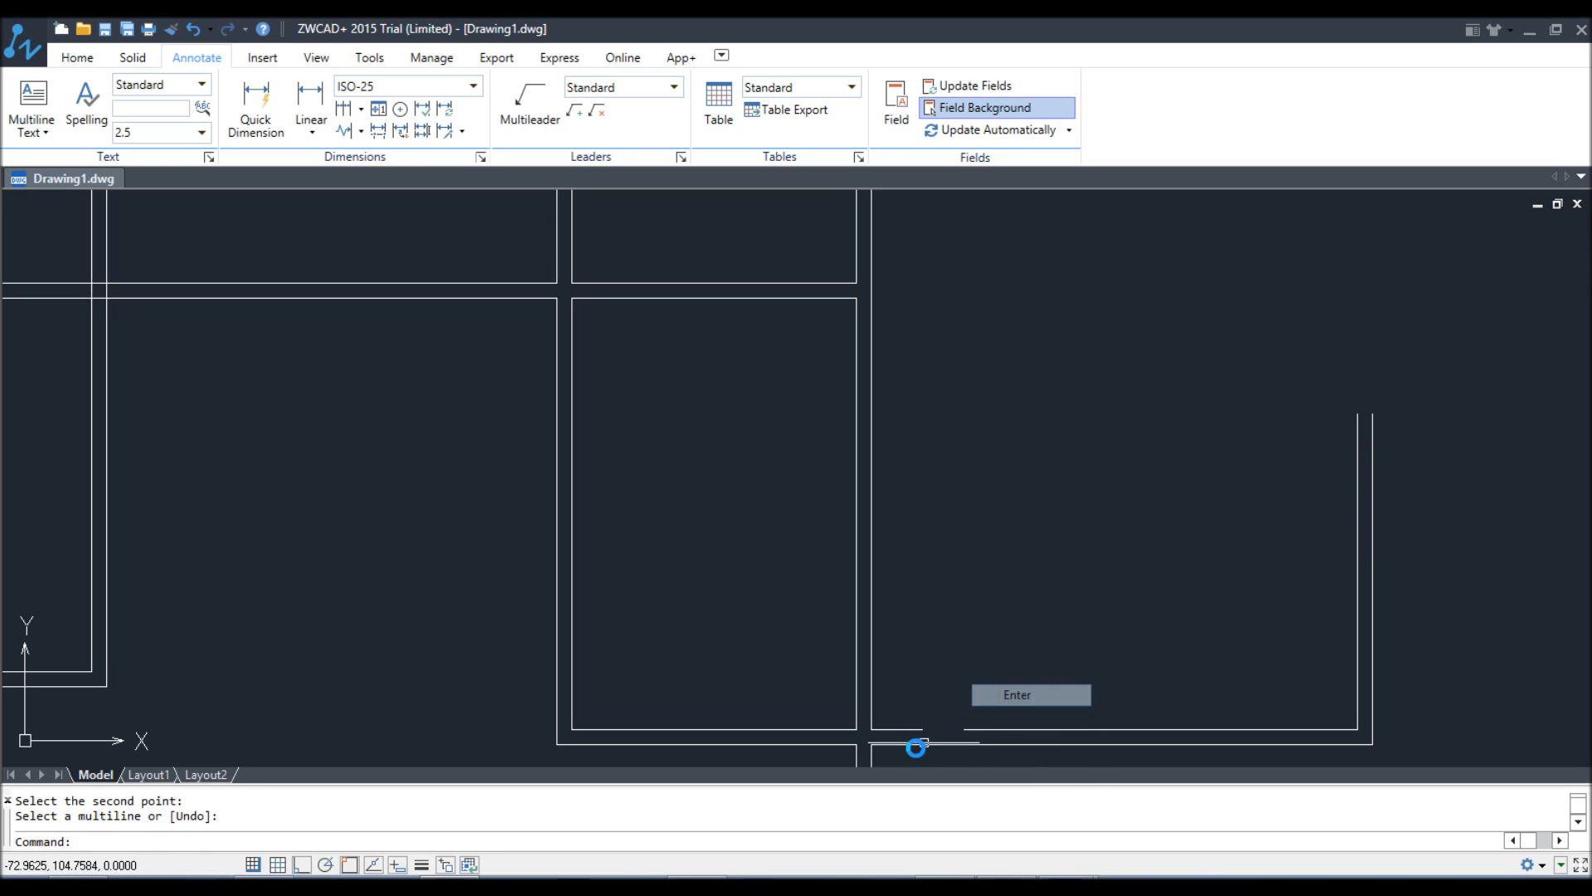
- Use Cut All to break both lines of the same horizontal multiline a little to the right of the single-line gap
scroll(832, 456, up, 4)
click(828, 440)
click(768, 516)
scroll(787, 450, up, 4)
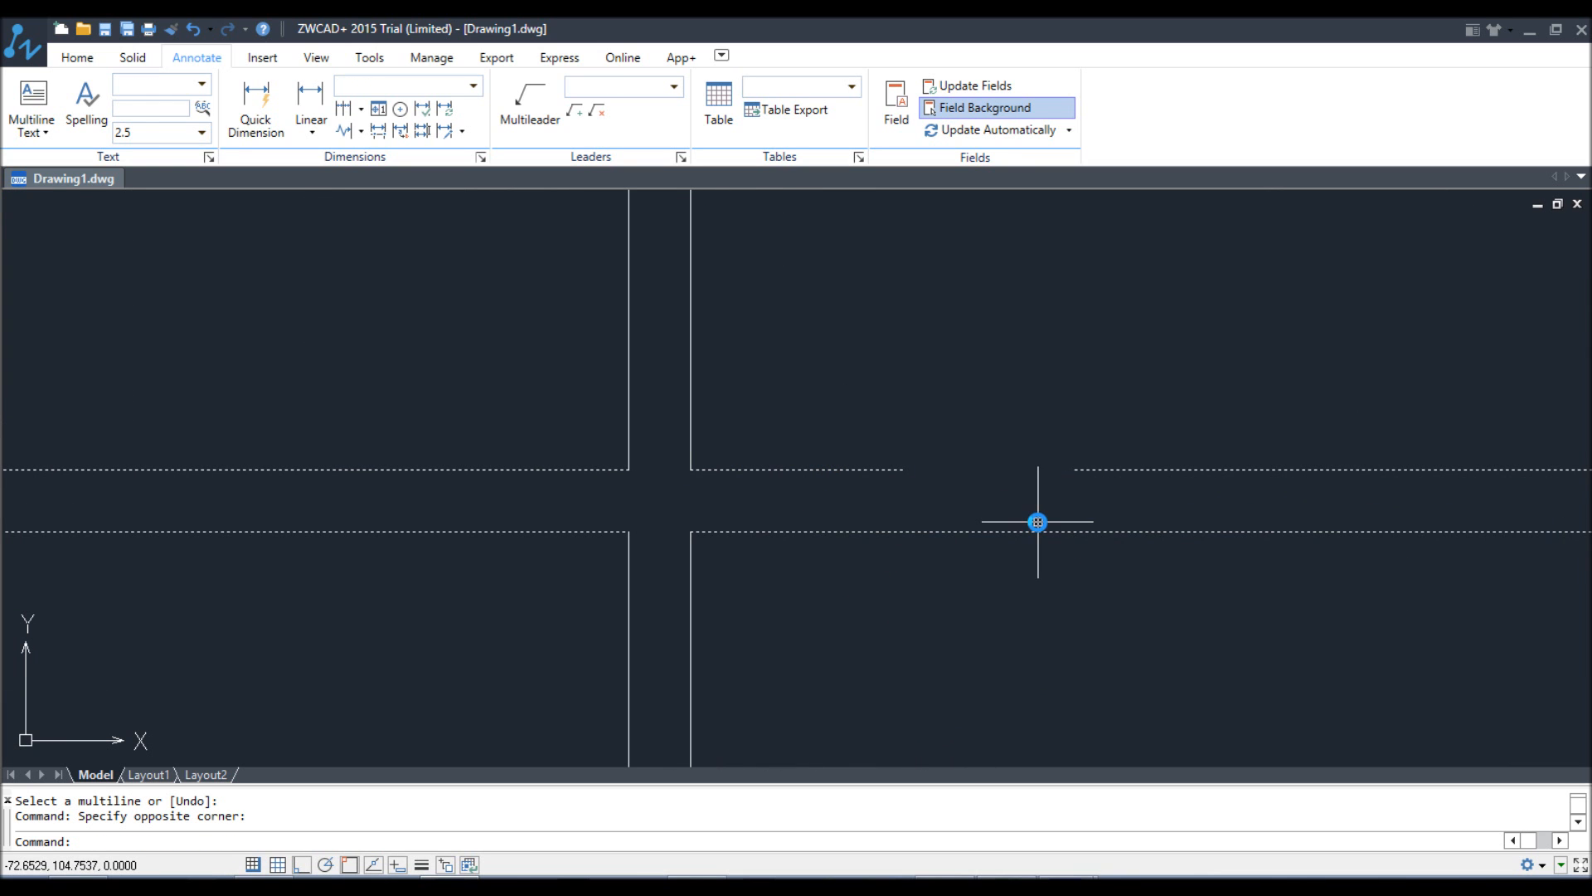
text(MLEDIT)
key(Return)
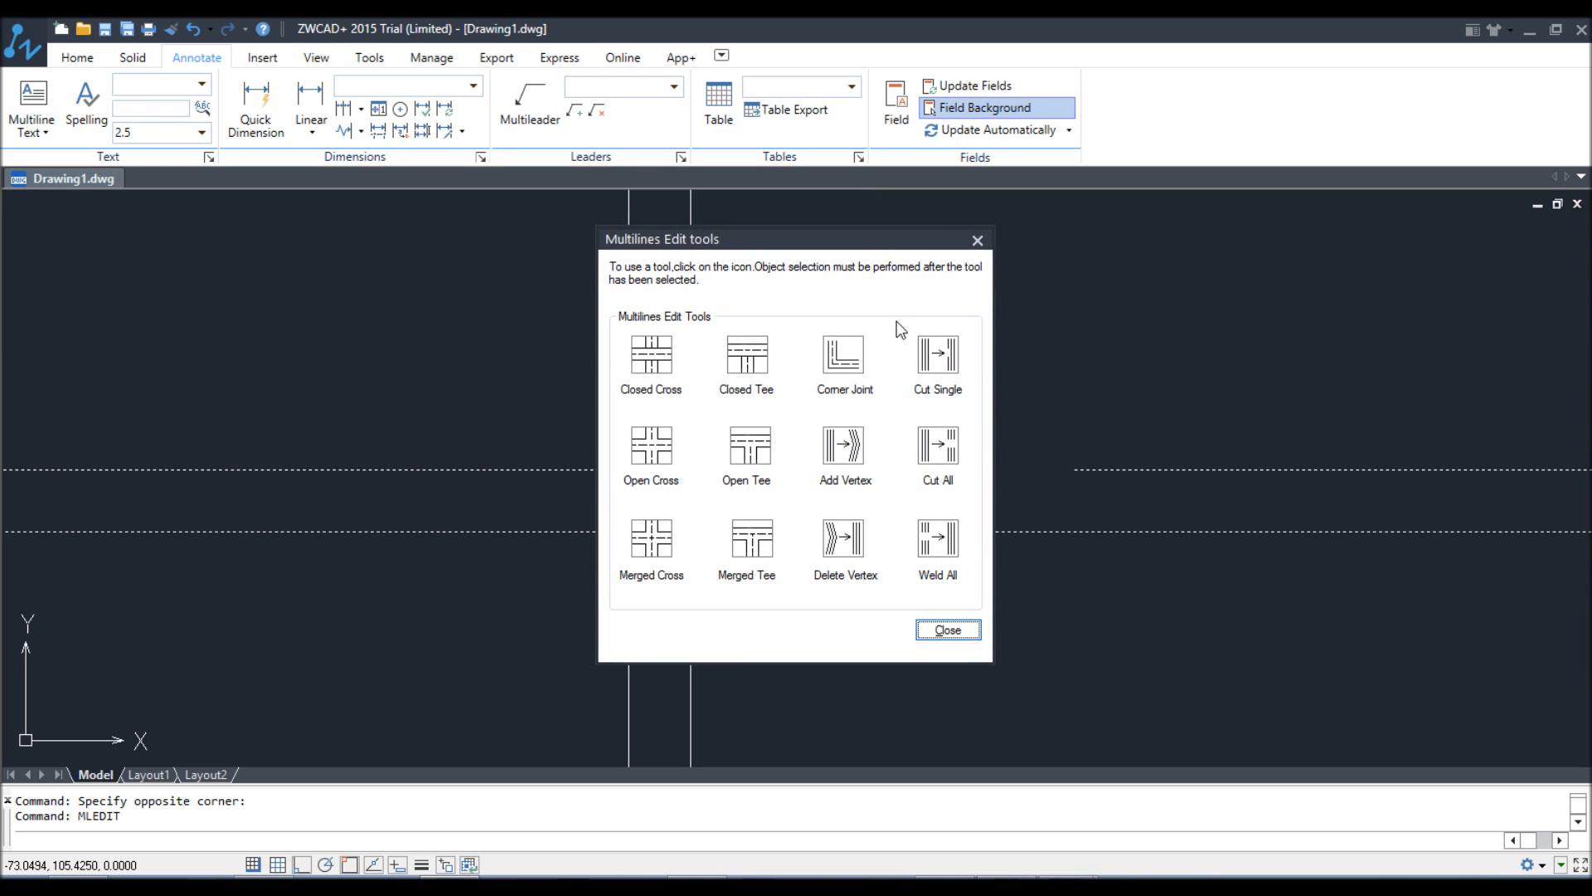
click(940, 451)
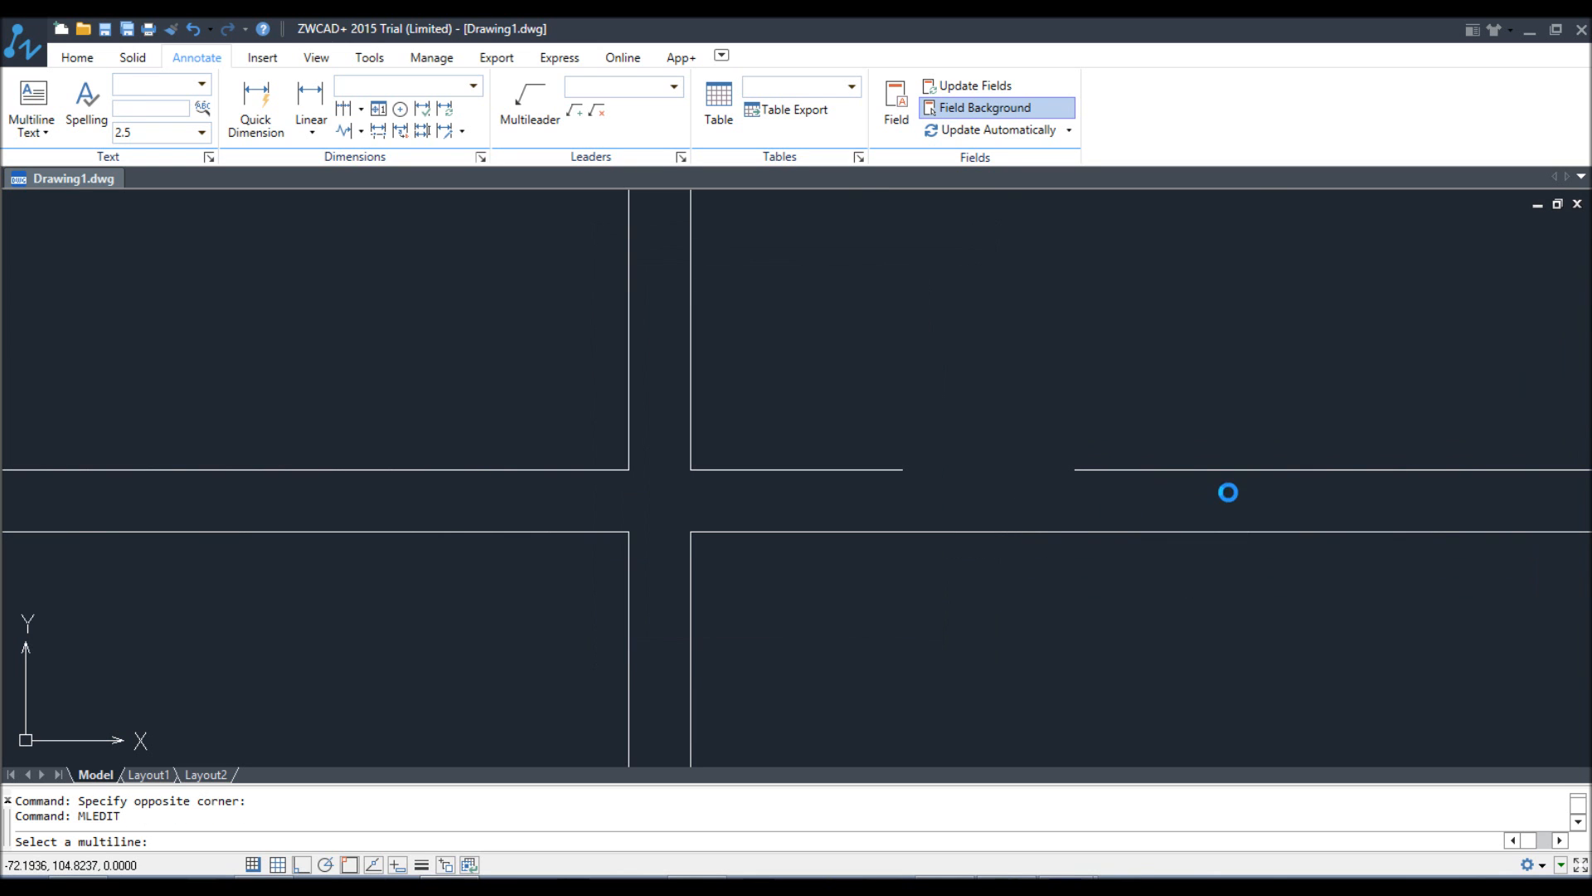
click(1277, 472)
click(1400, 471)
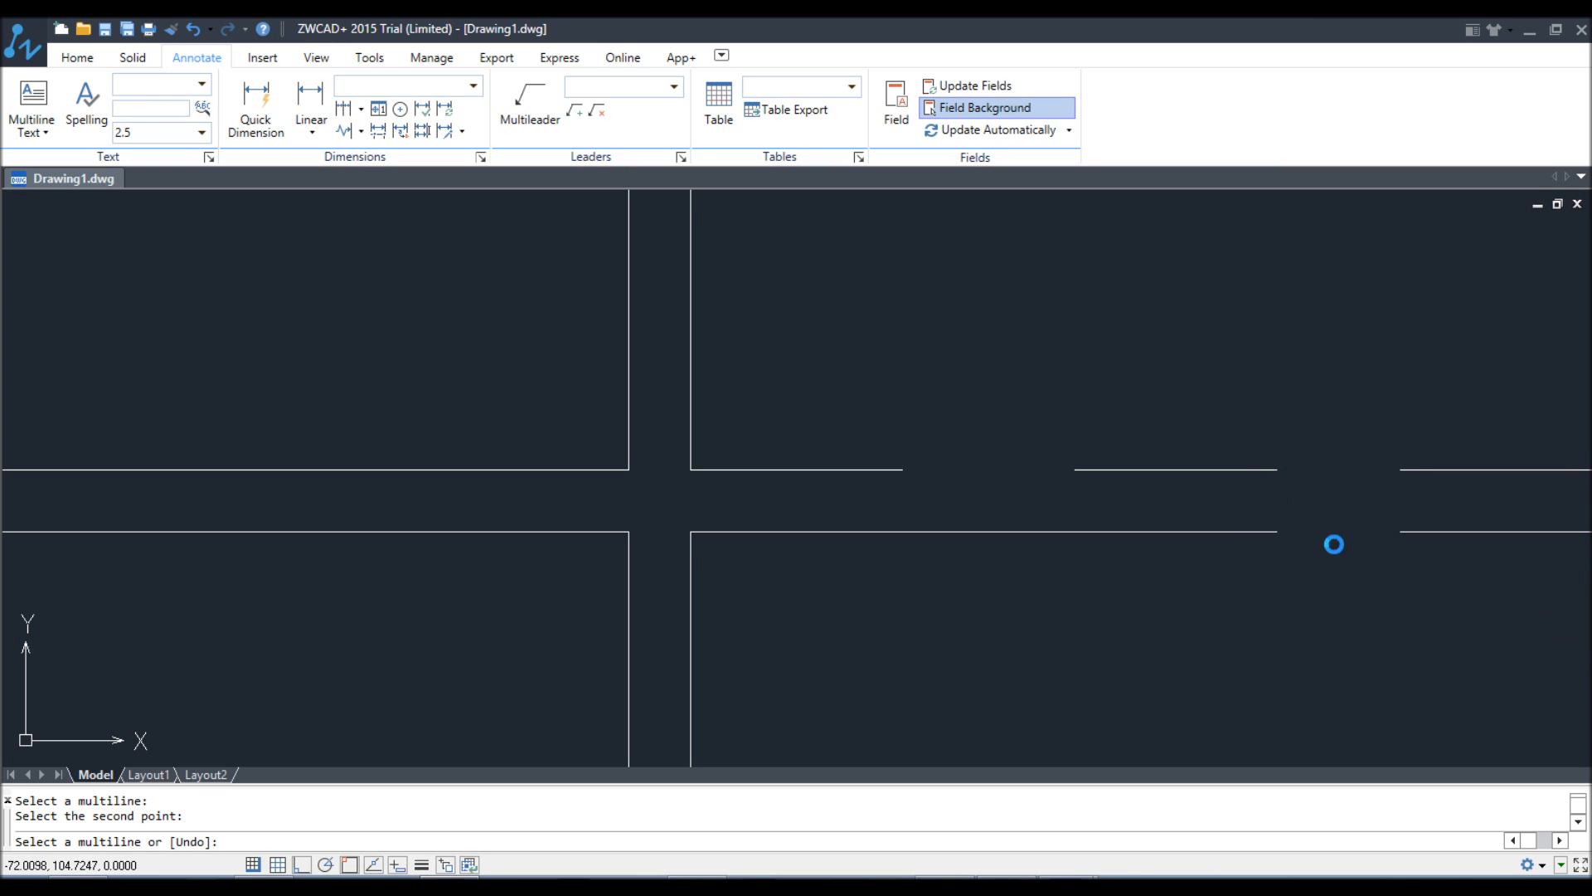
right_click(1208, 393)
click(1244, 406)
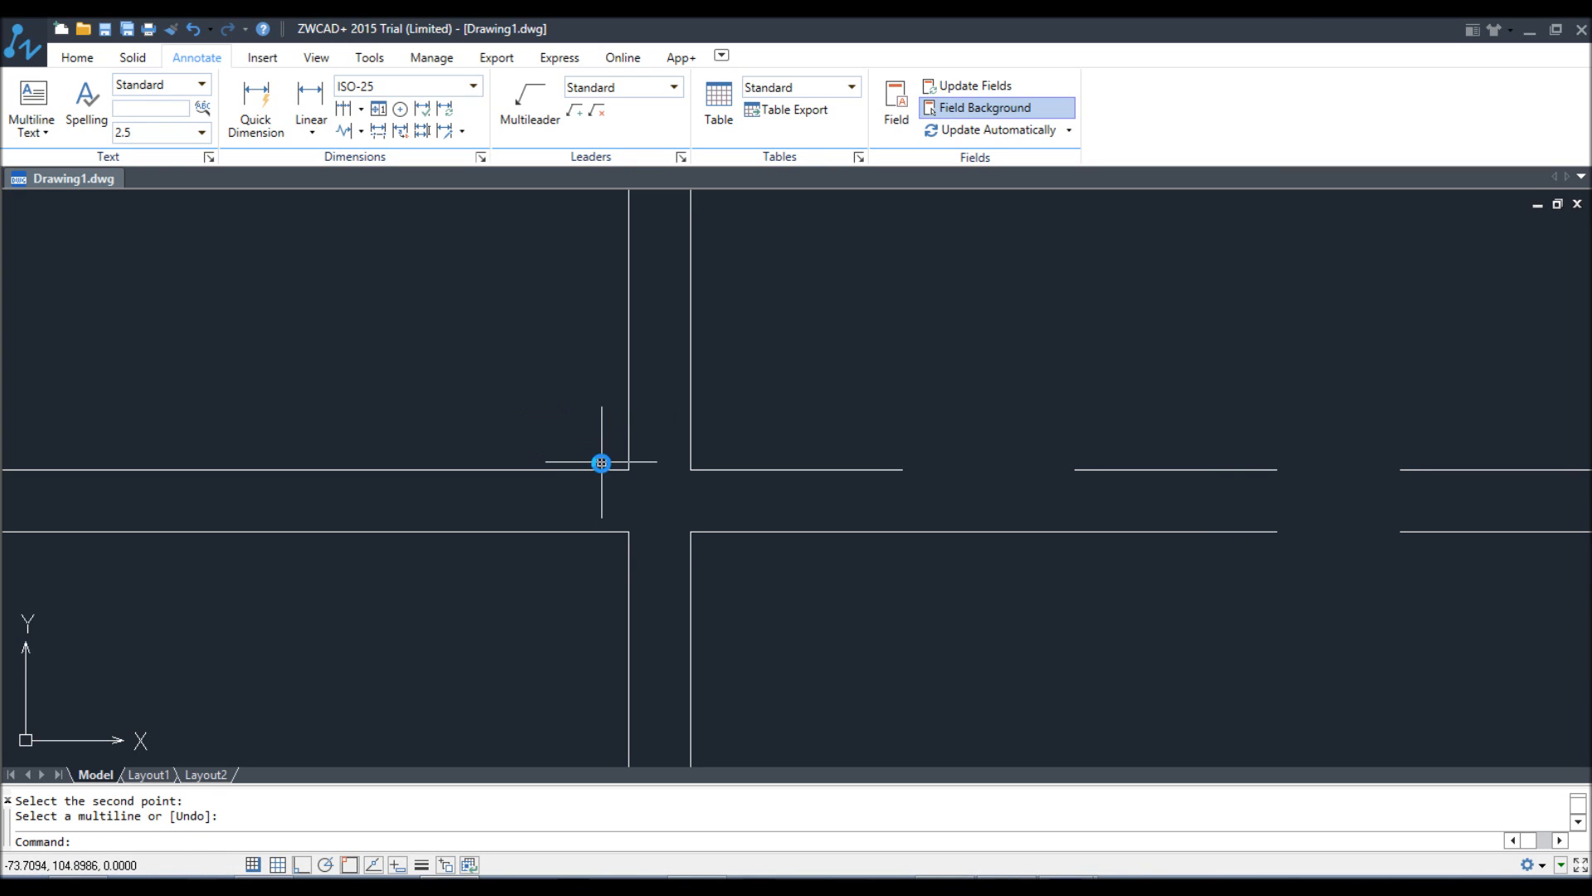
- Use Weld All to close the single-line gap in the lower horizontal multiline
scroll(610, 469, down, 8)
middle_drag(646, 505, 635, 542)
scroll(667, 531, up, 5)
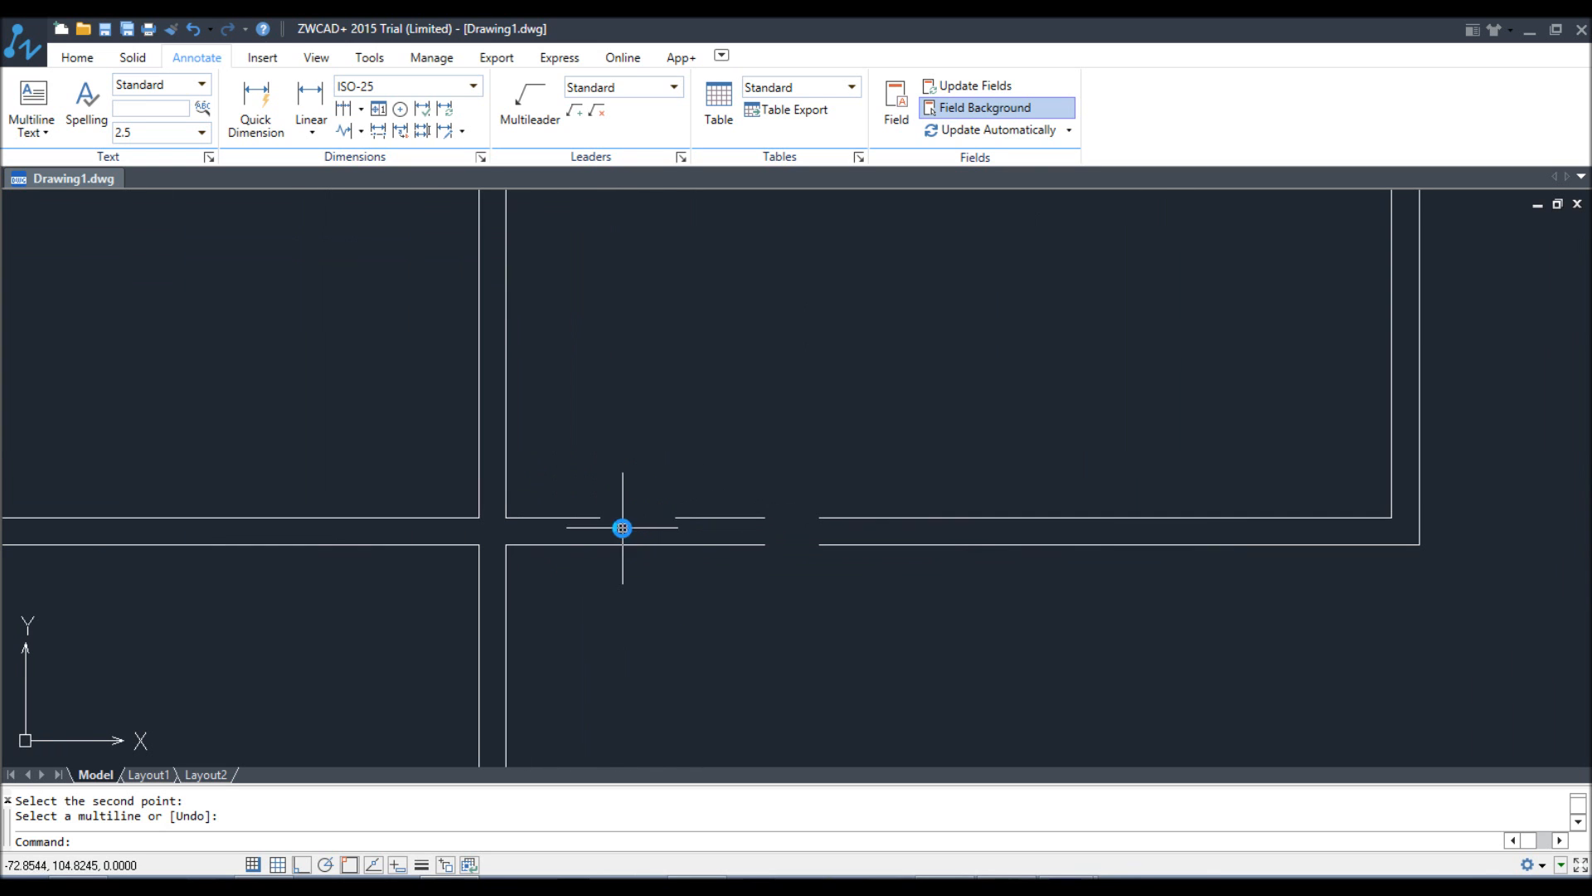
text(ML)
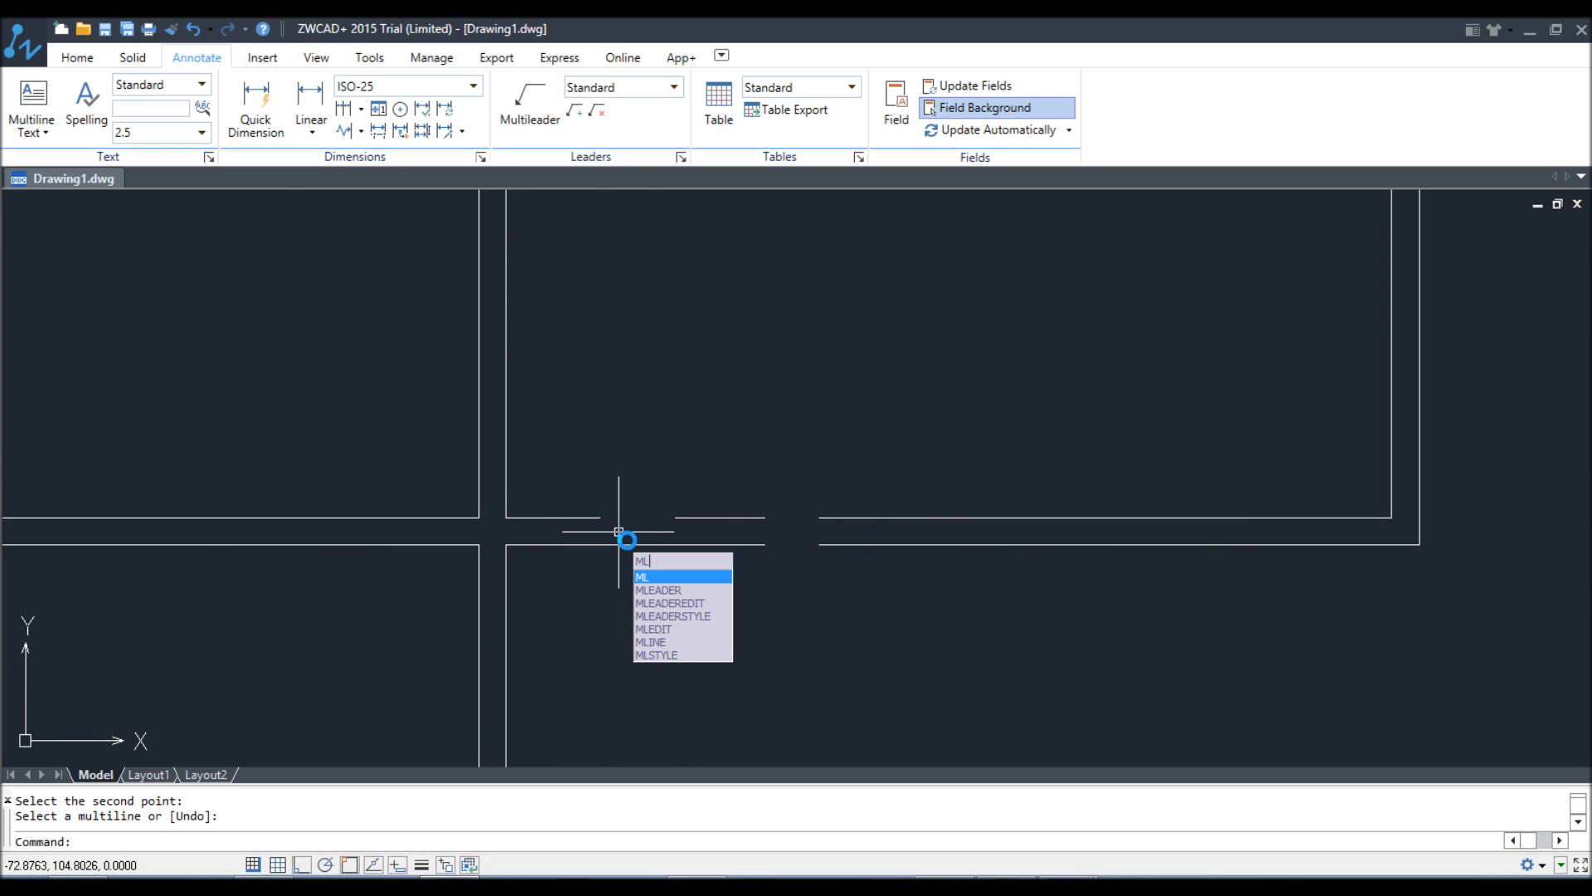
text(EDIT)
key(Return)
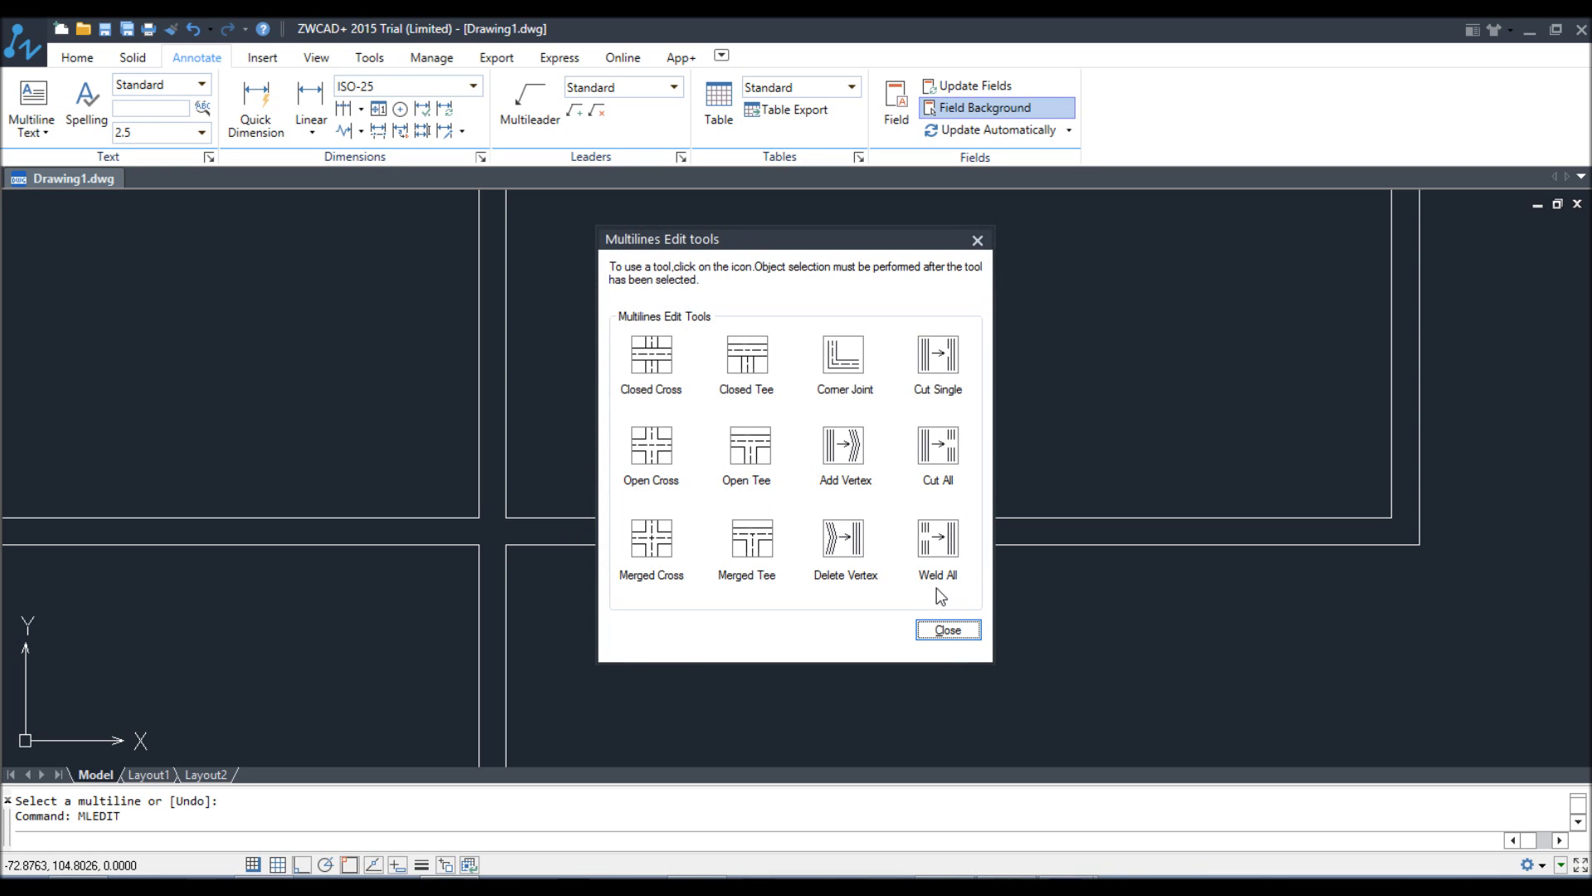
click(947, 540)
click(589, 516)
click(685, 519)
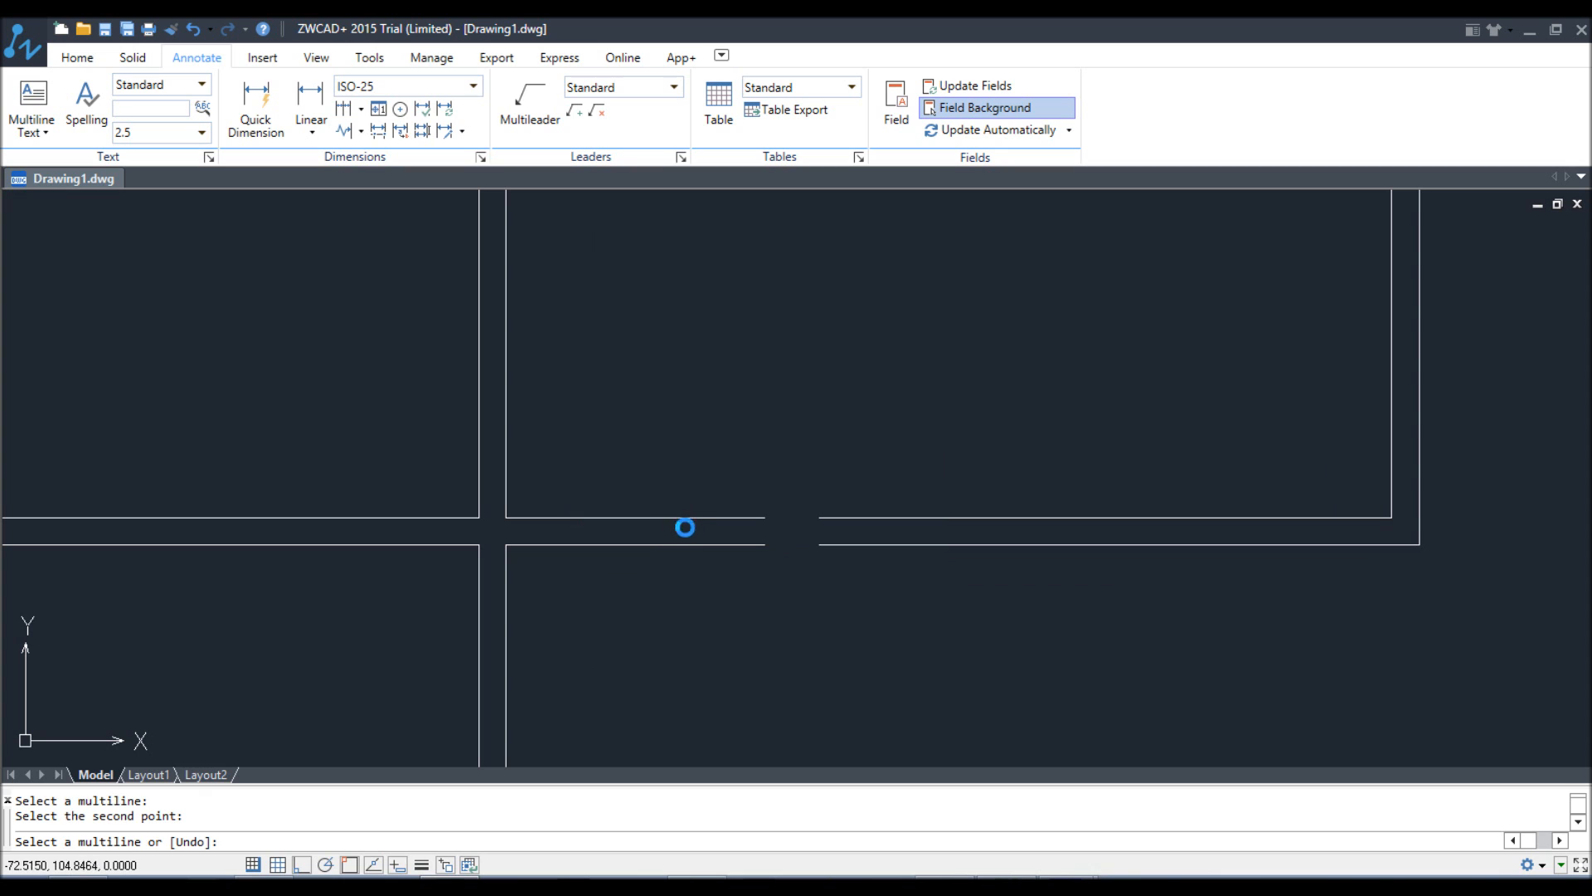
- Weld the remaining gap across both lines of the lower horizontal multiline and finish the weld tool
click(757, 522)
click(832, 522)
click(832, 515)
right_click(844, 484)
click(877, 498)
- Use Add Vertex to insert a vertex in the lower horizontal segment, between the vertical multiline and the right corner
scroll(902, 471, down, 2)
middle_drag(898, 376, 883, 426)
text(mledit)
key(Return)
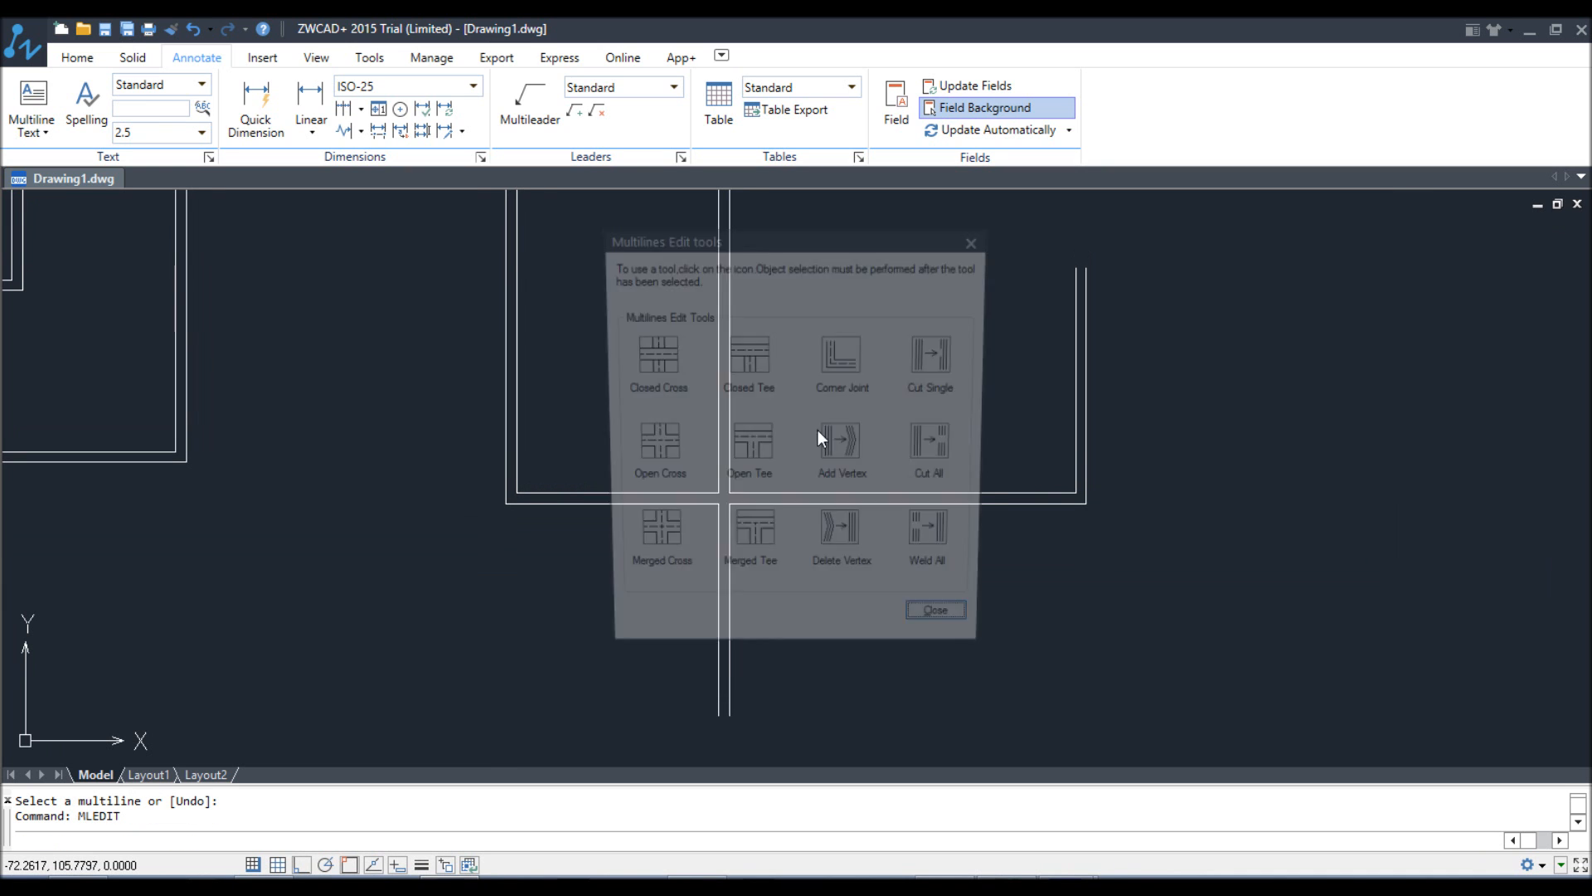
click(851, 463)
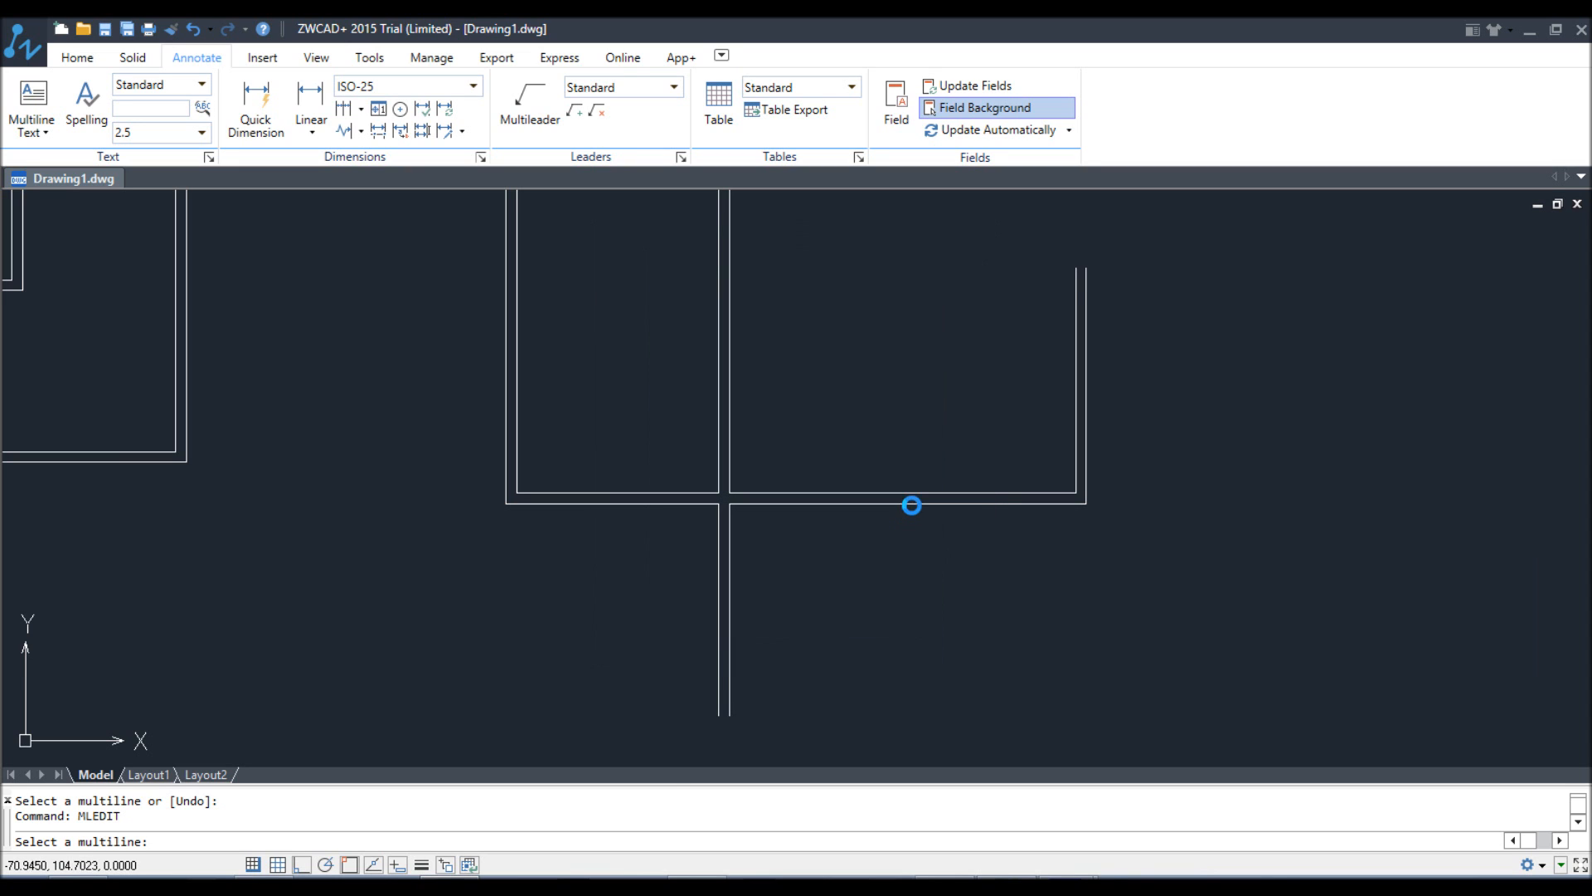
click(916, 495)
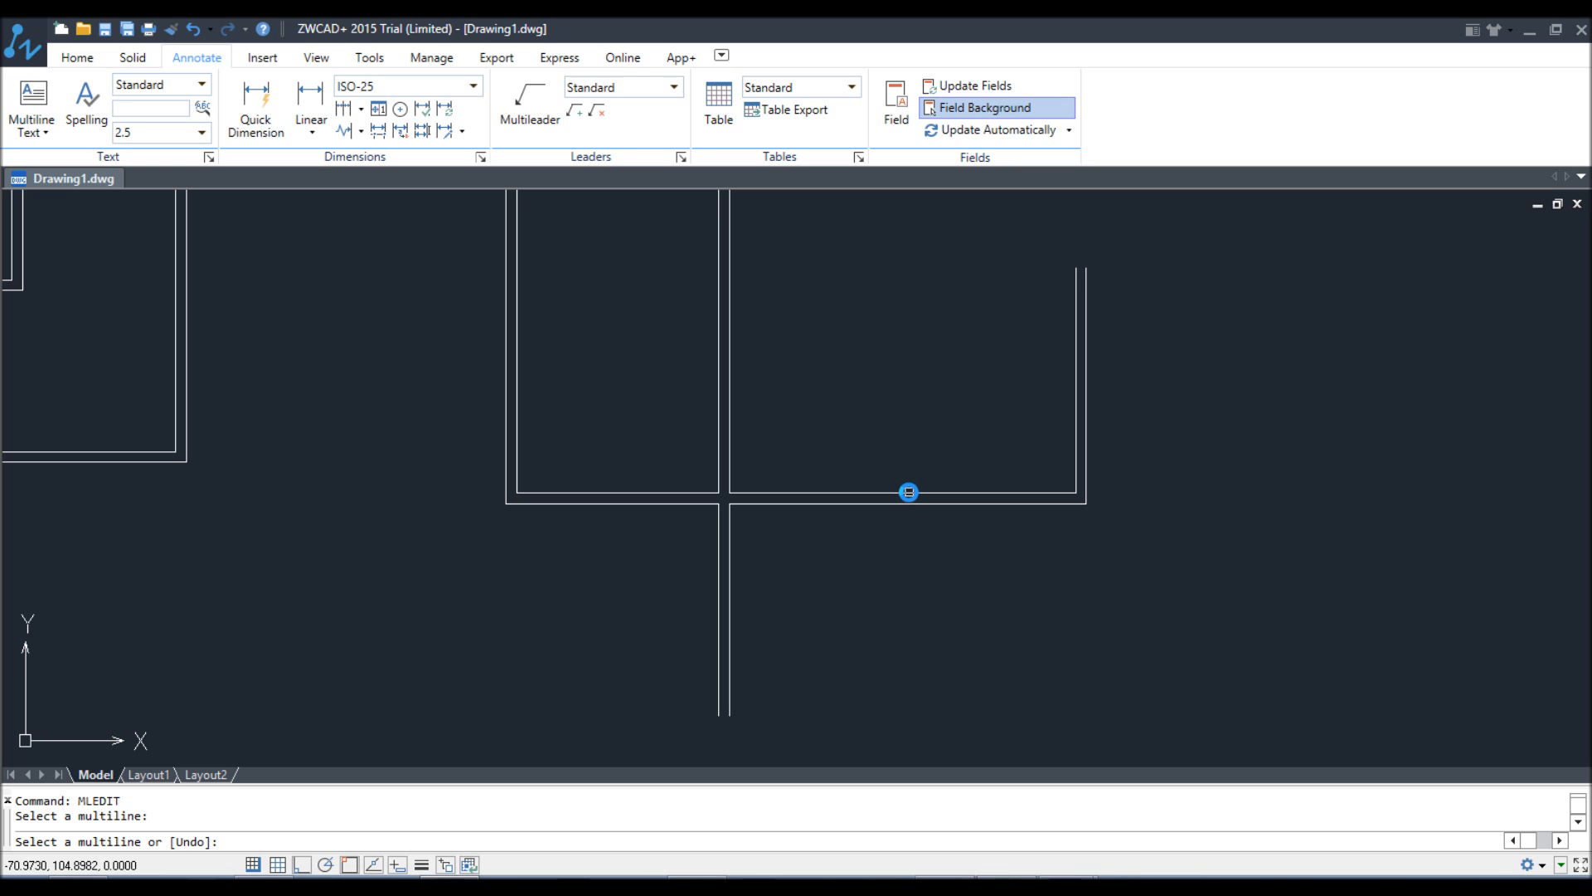
right_click(909, 493)
click(954, 506)
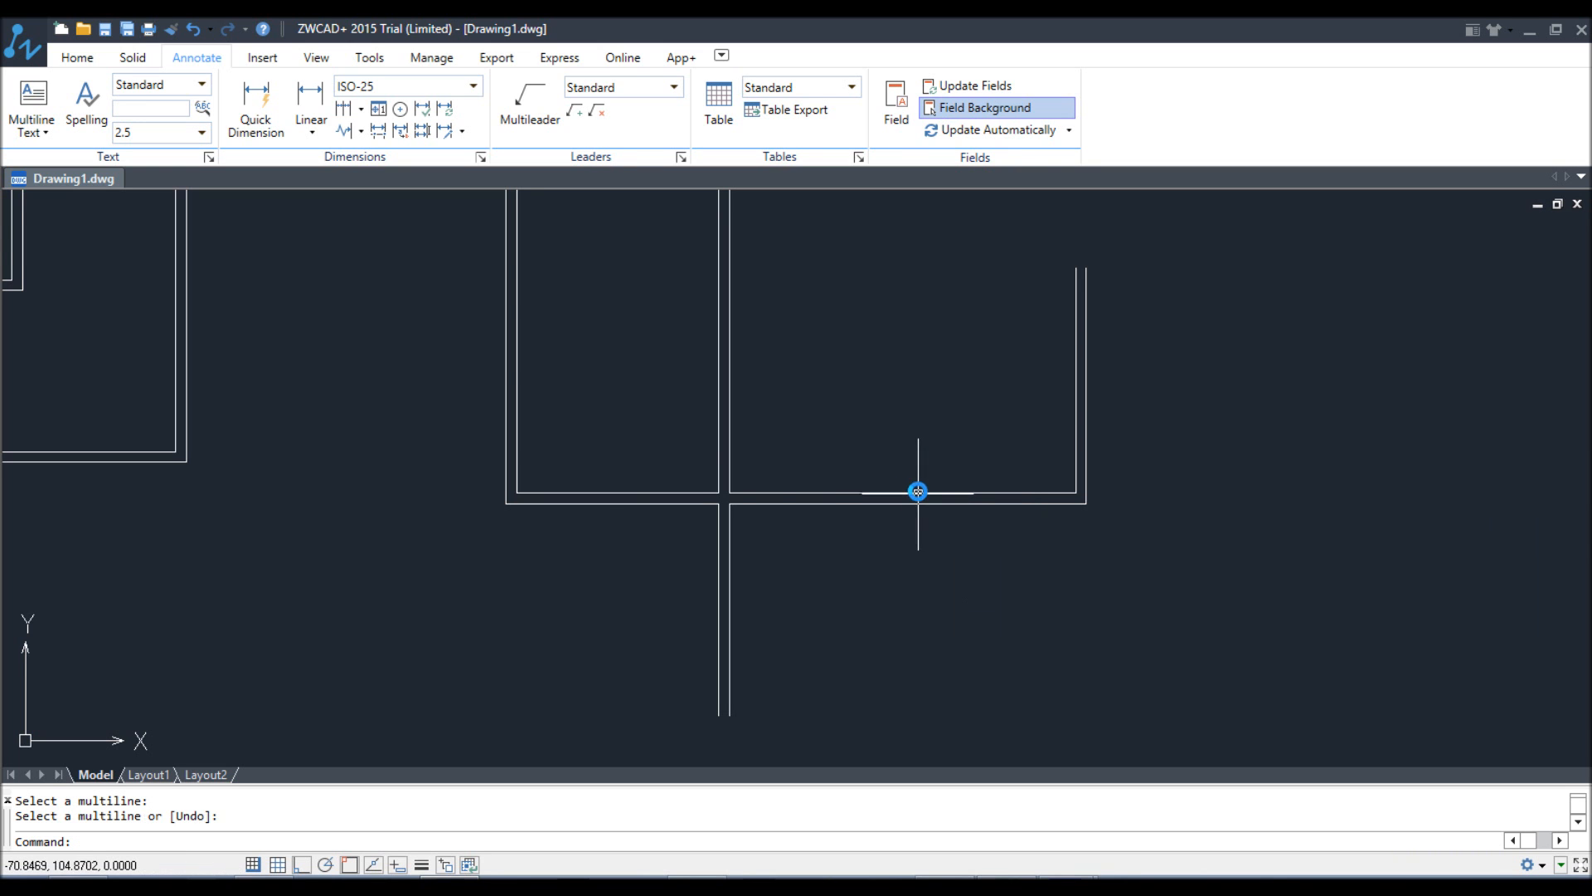
- Try to stretch the added vertex downward by its grip, then cancel and deselect the multiline
click(922, 503)
click(915, 503)
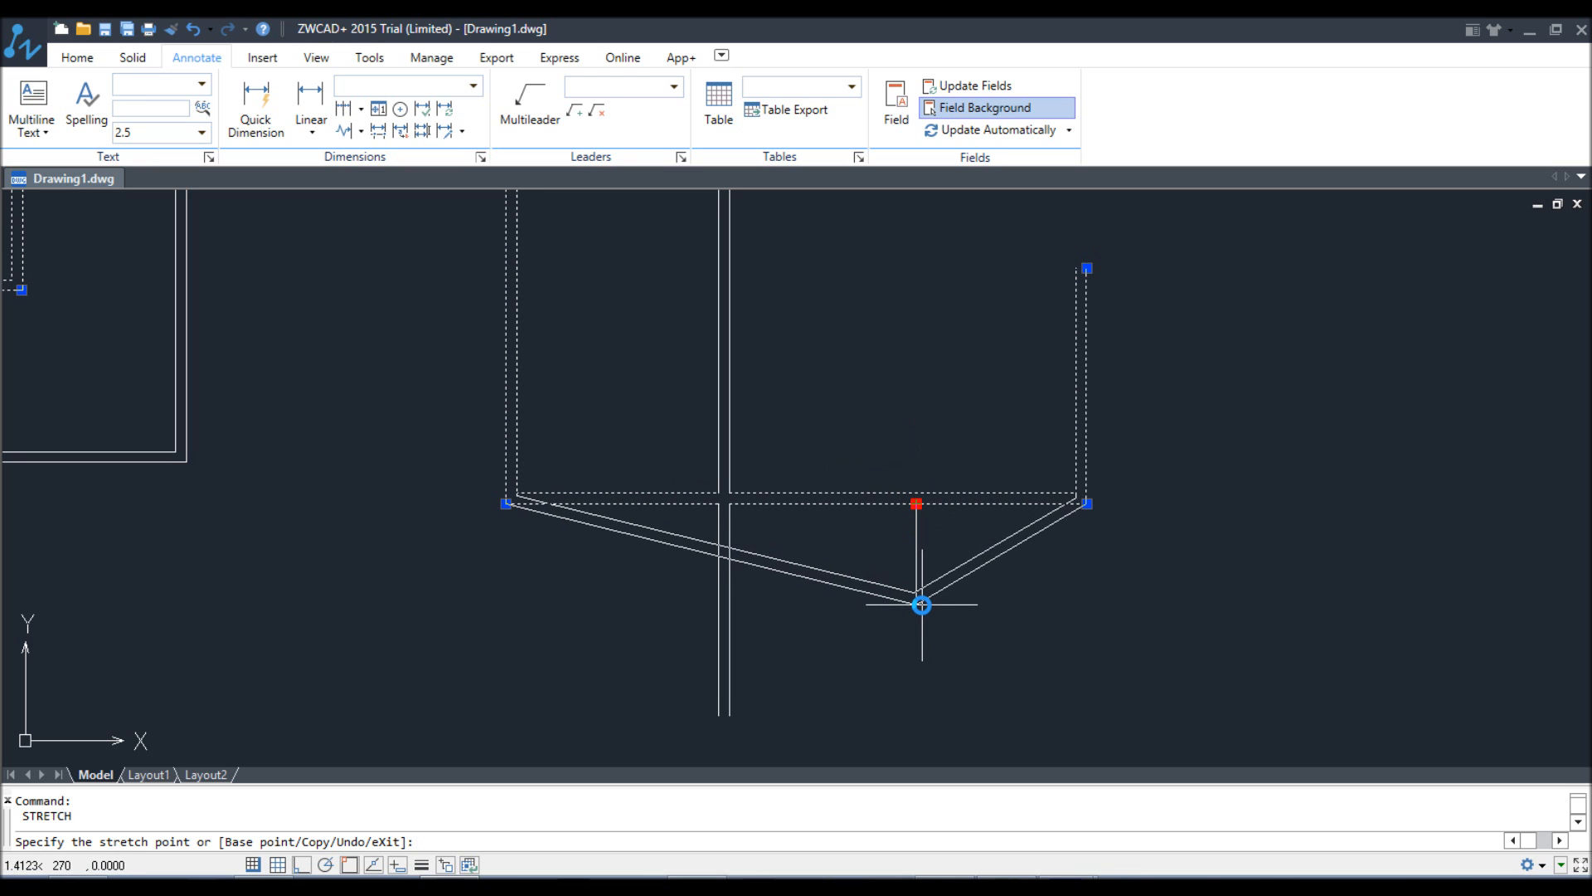
key(Escape)
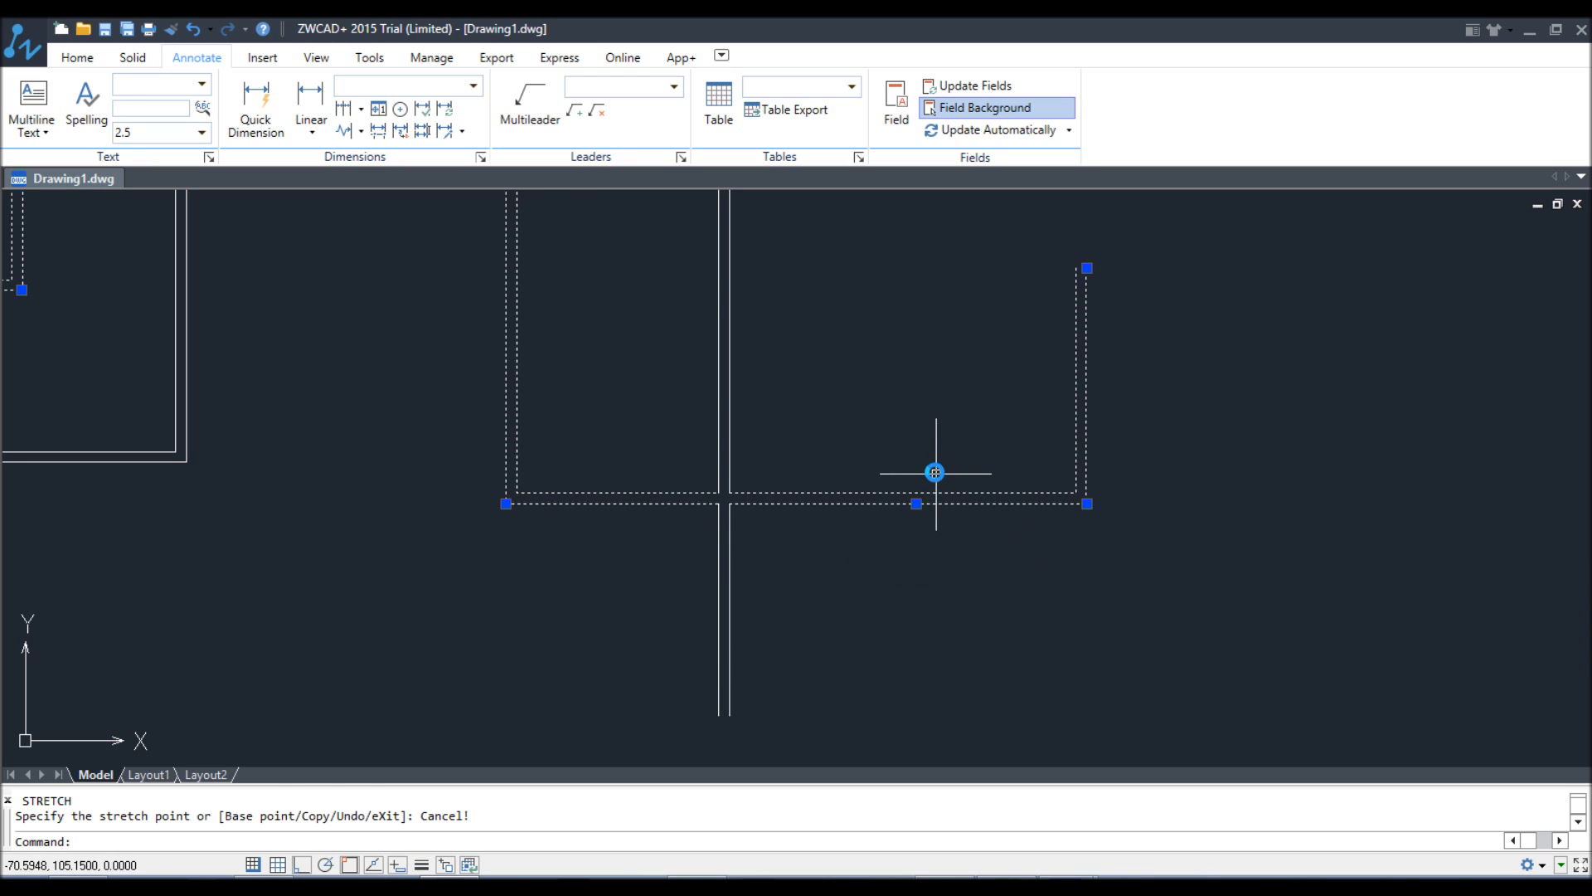
key(Escape)
- Use Delete Vertex to remove the added vertex from the lower horizontal segment, and check the multiline's remaining grips
text(mledit)
key(Return)
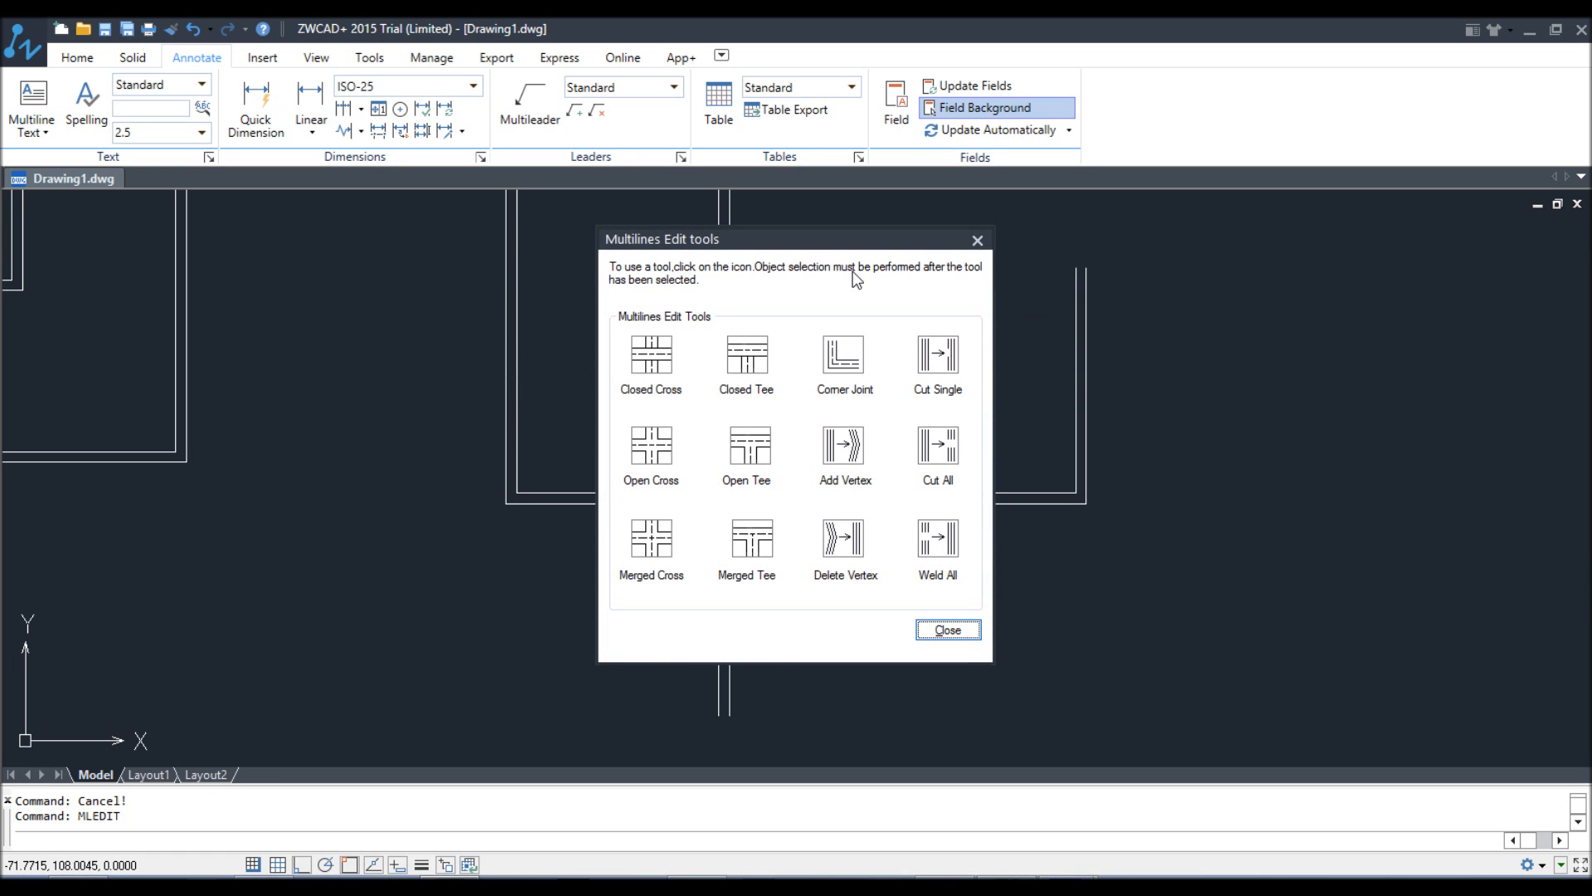
click(839, 554)
click(905, 505)
right_click(903, 512)
click(919, 496)
click(924, 492)
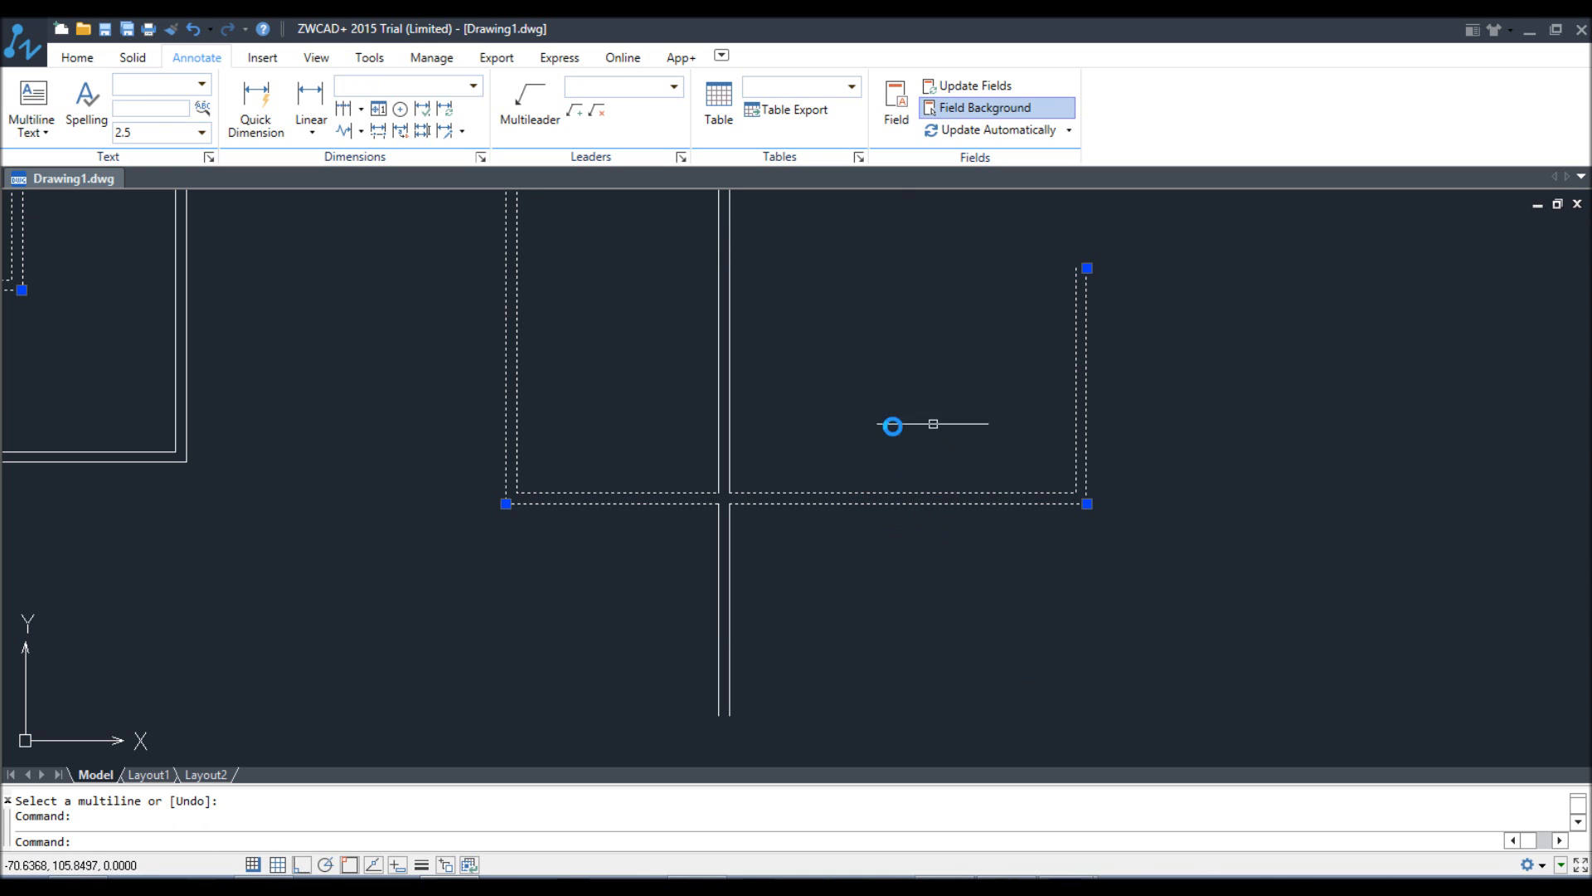
scroll(1046, 498, down, 4)
scroll(1044, 519, up, 2)
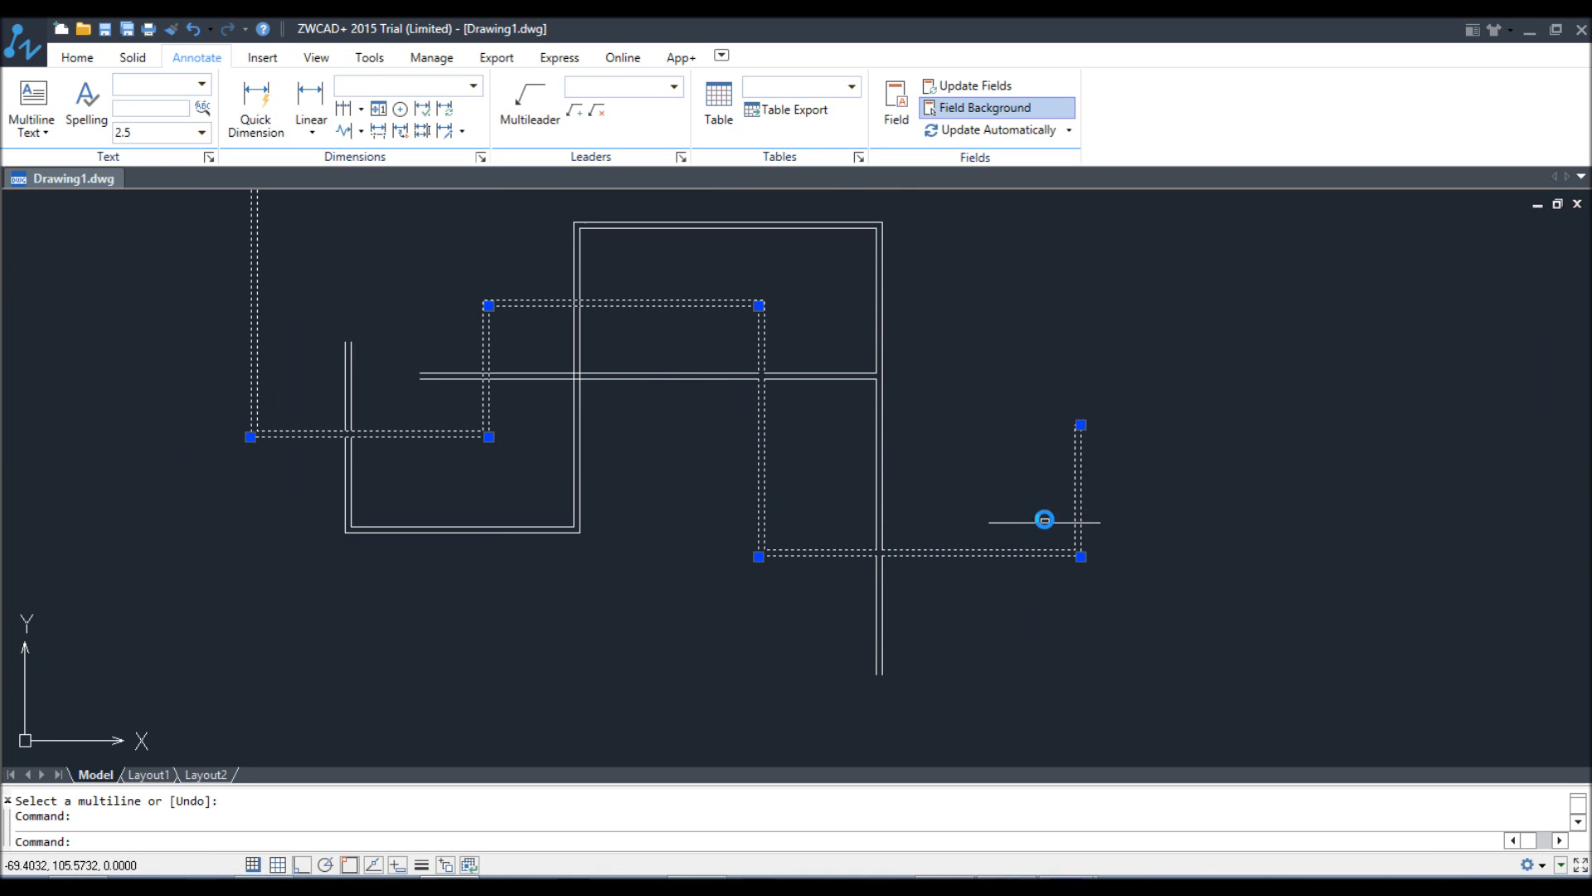
key(Escape)
key(Escape)
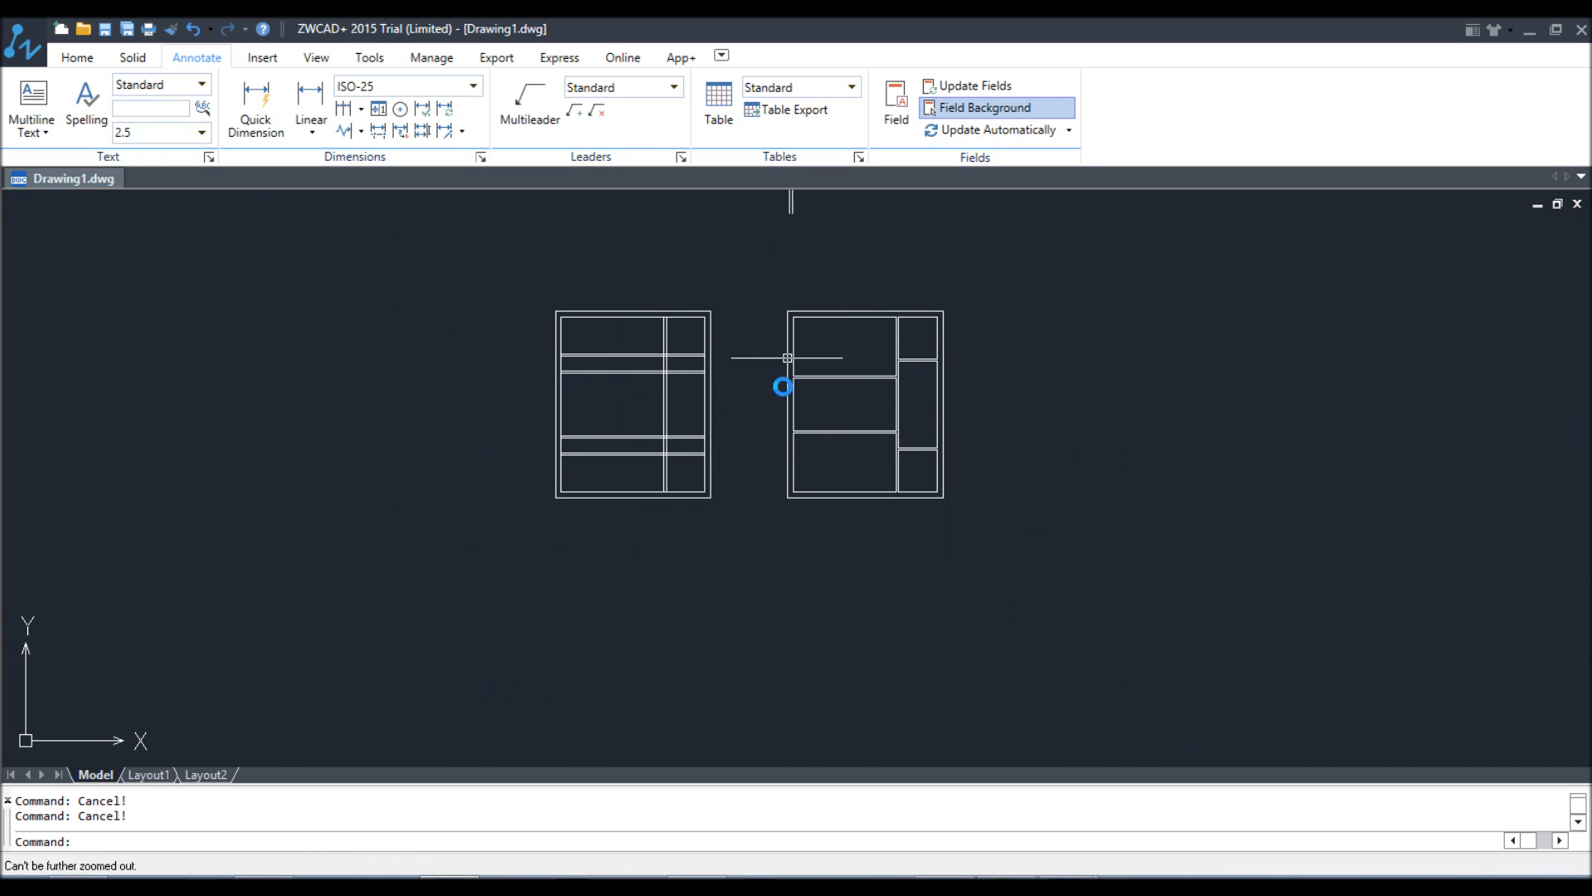
- Use the MLEDIT Merged Tee tool to join the vertical partition's upper end to the left plan's top outer wall
scroll(679, 384, up, 3)
scroll(679, 384, up, 2)
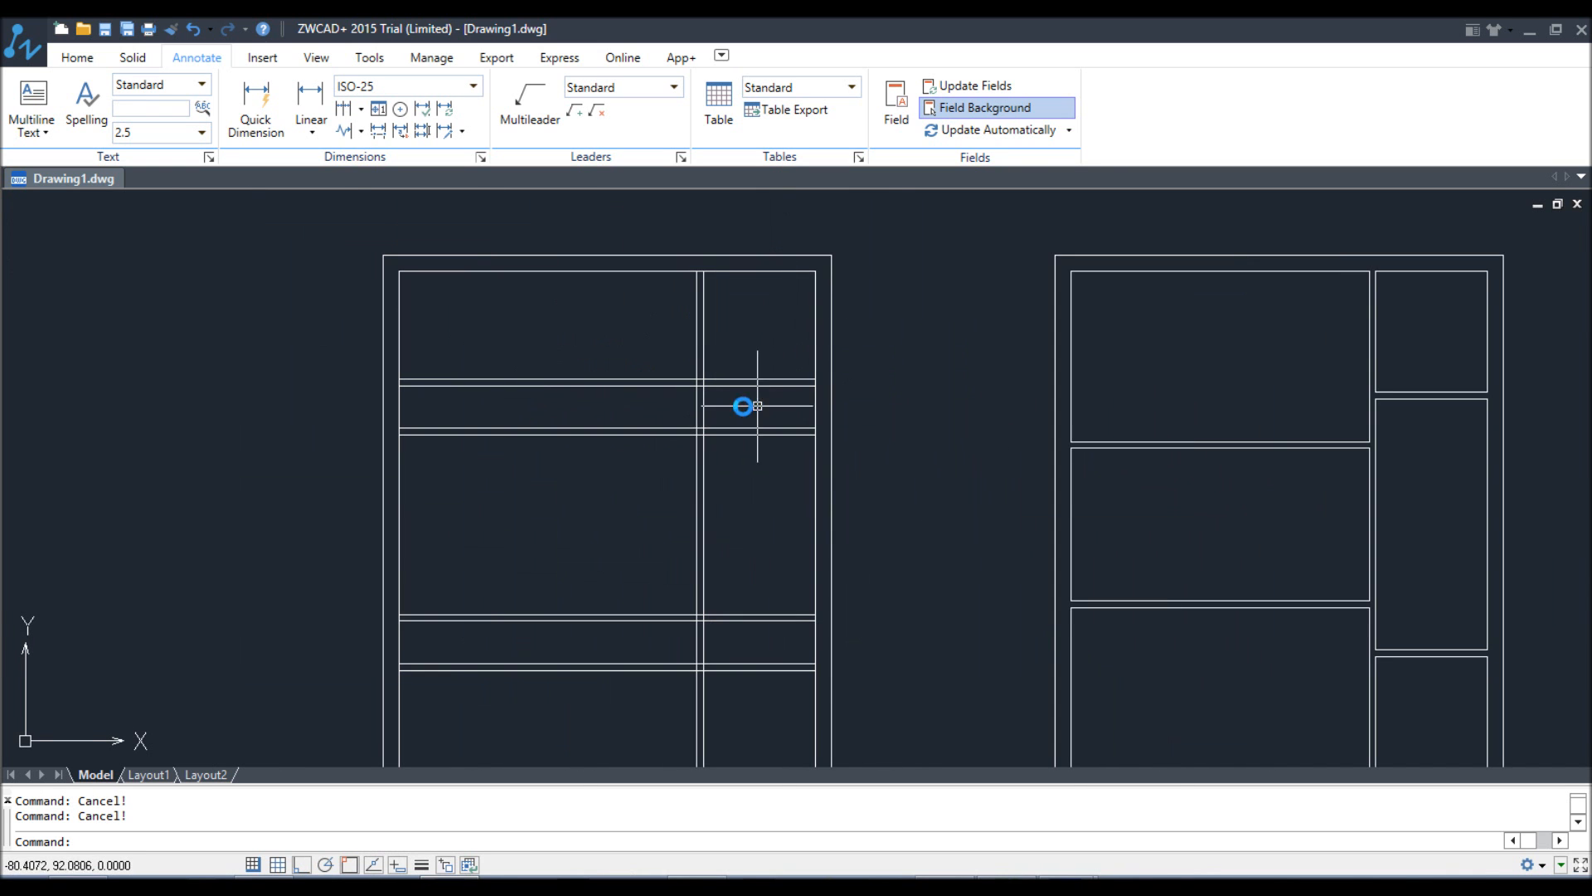
scroll(721, 281, up, 2)
scroll(689, 255, down, 3)
scroll(689, 255, up, 3)
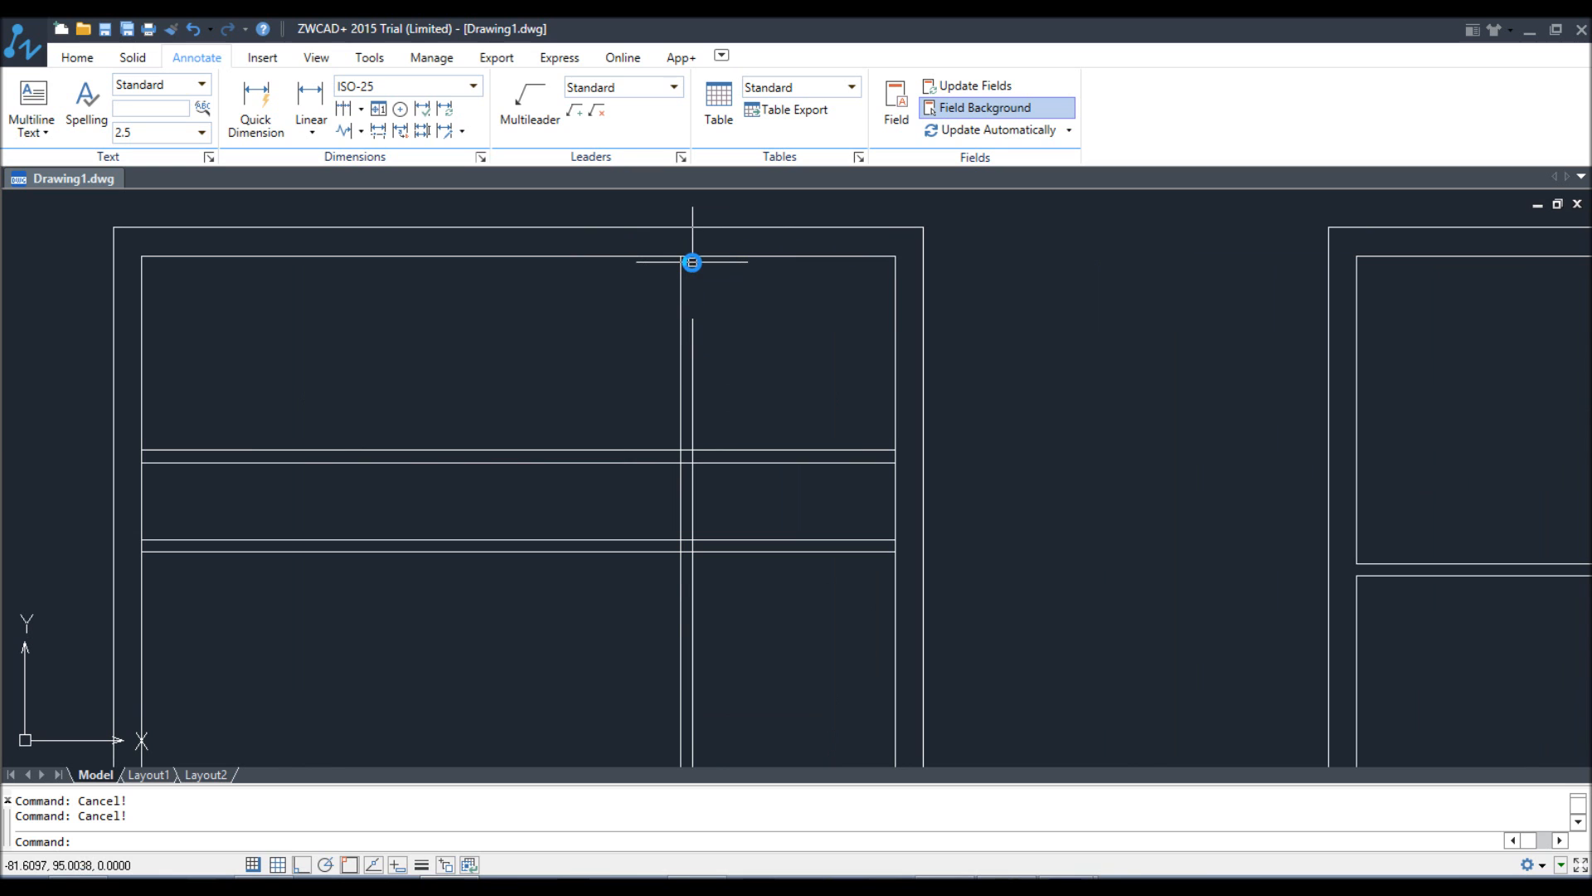
text(MLEDI)
key(Return)
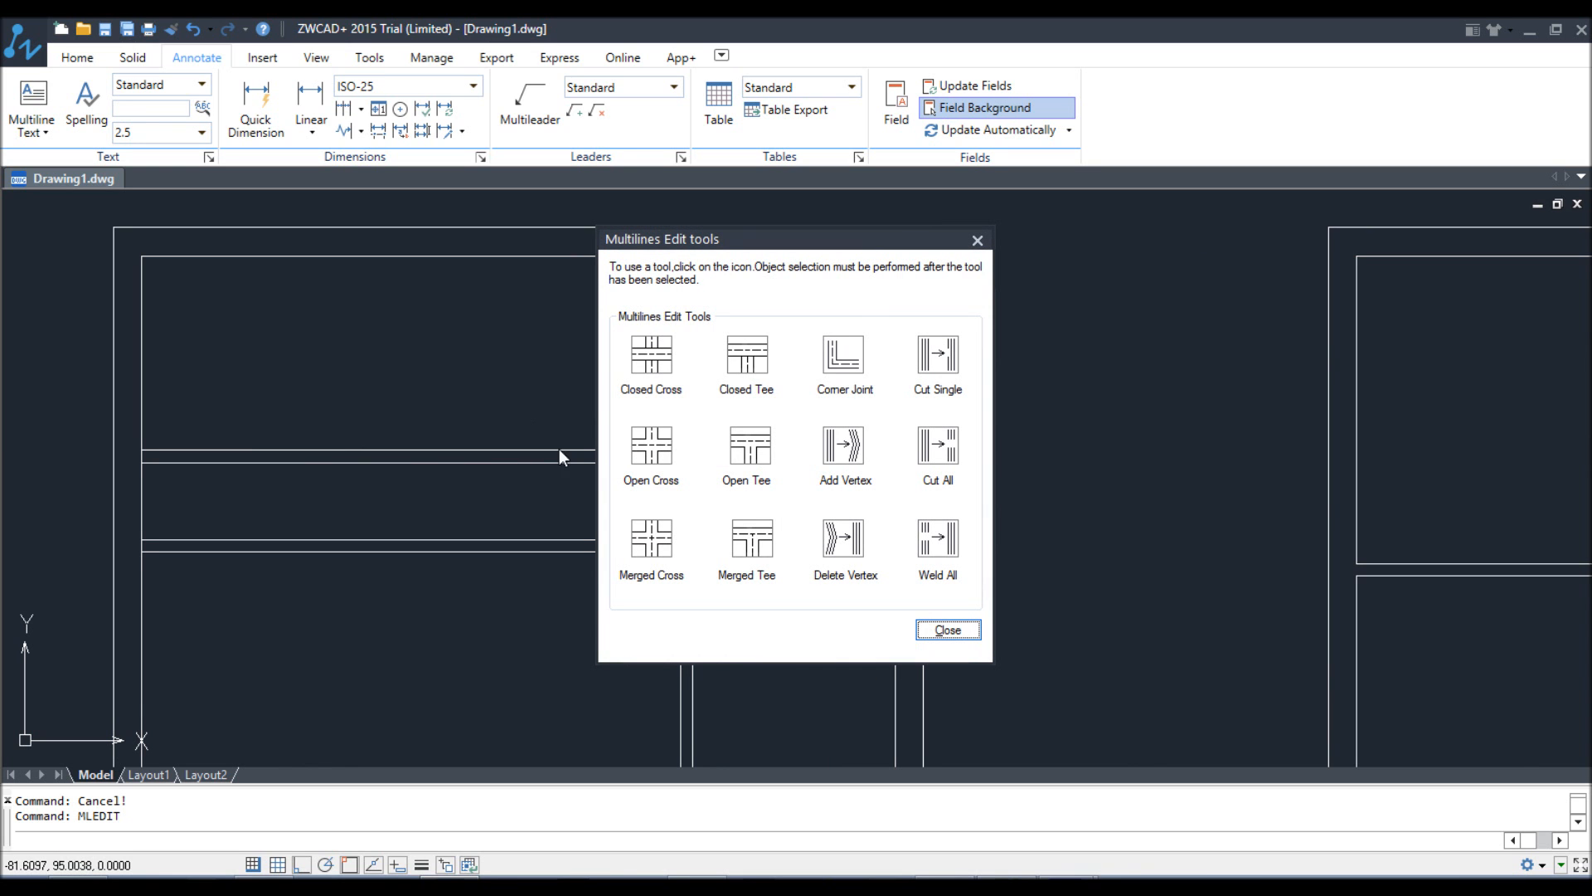
click(753, 552)
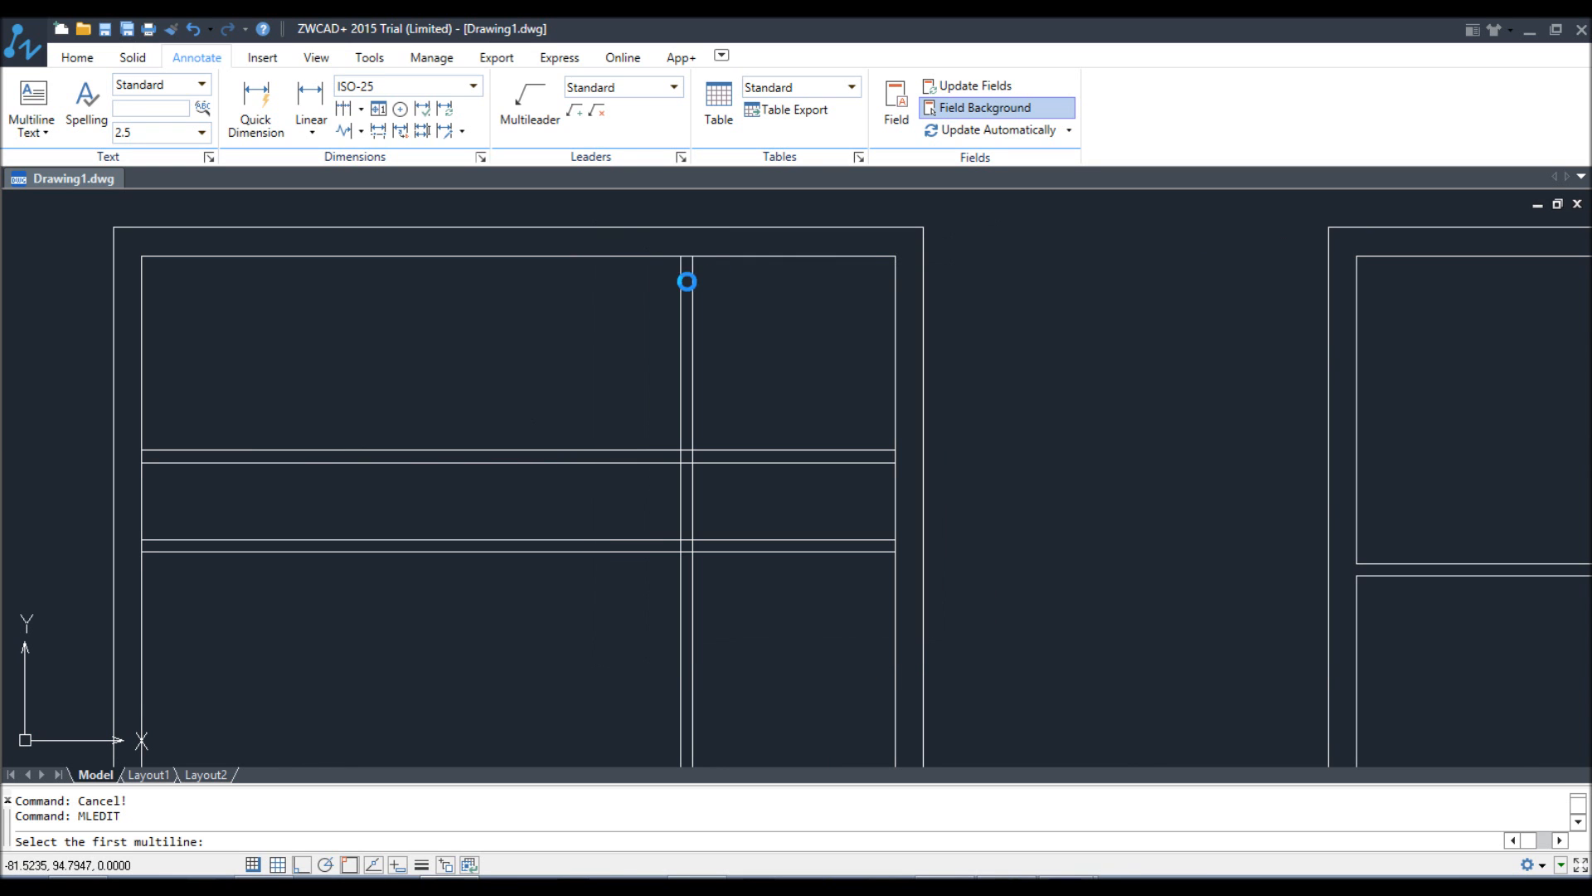
click(692, 267)
click(700, 257)
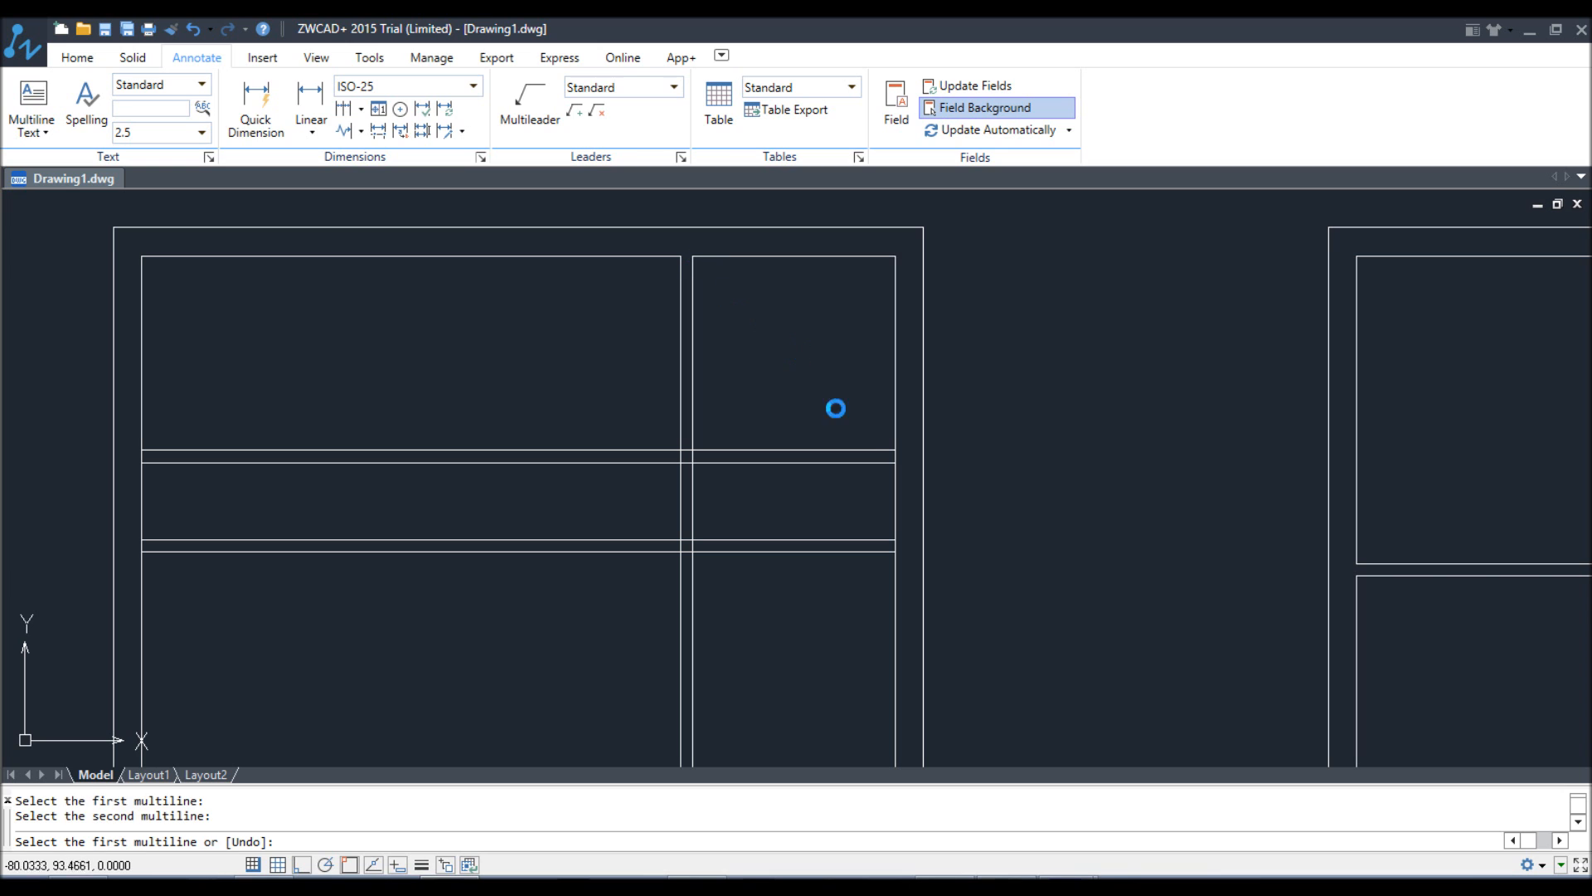
- Merge the uppermost horizontal partition into the right outer wall and the second one into the left outer wall
click(877, 451)
click(301, 553)
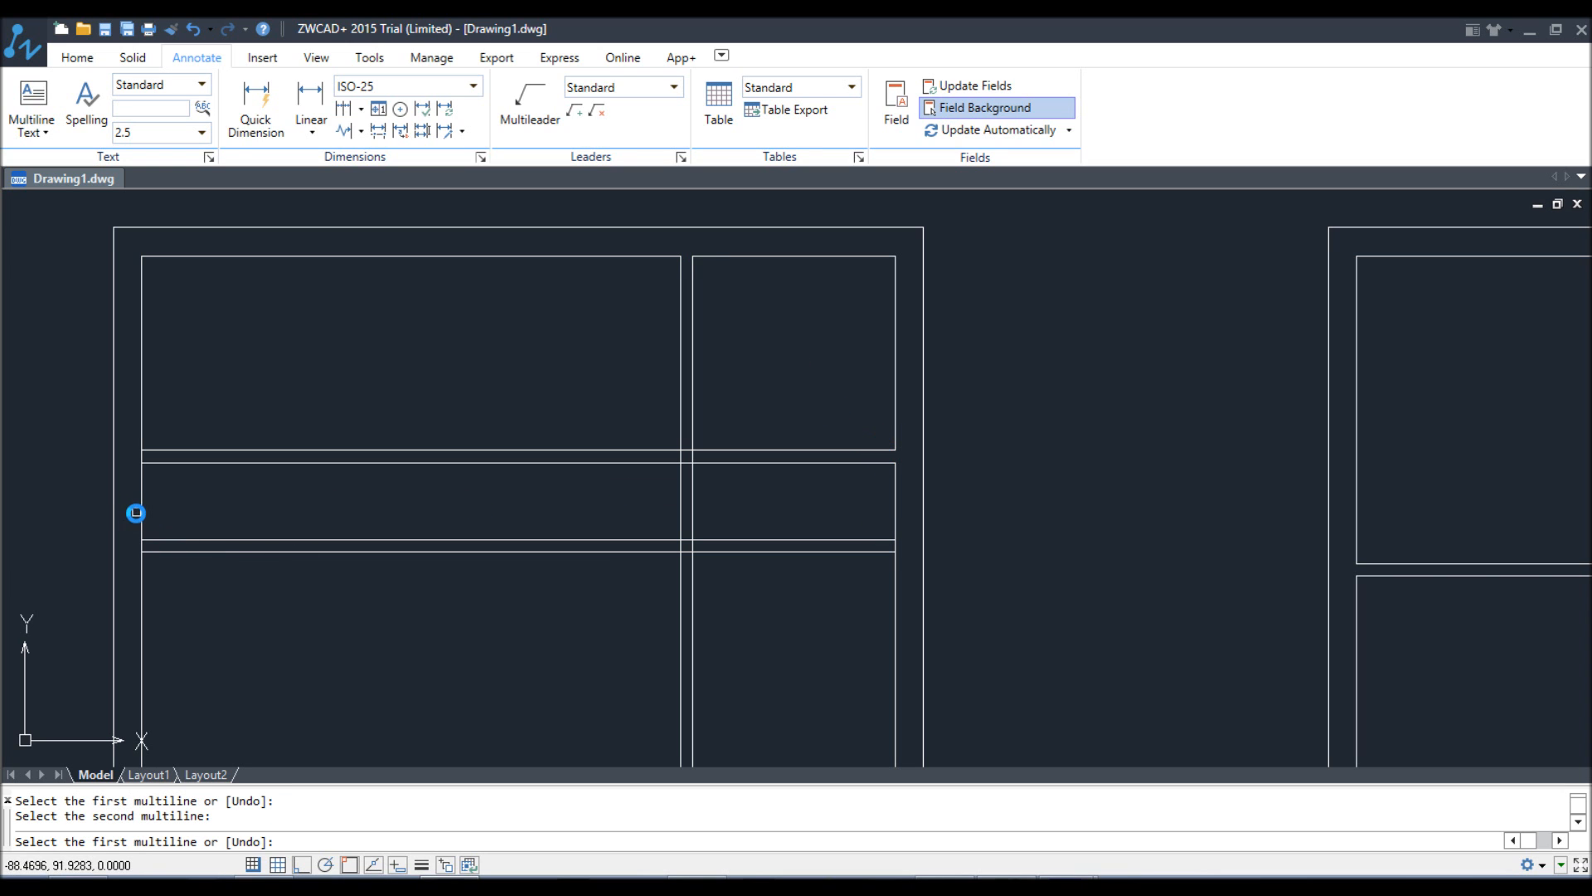
click(142, 518)
click(152, 539)
middle_drag(288, 580, 347, 371)
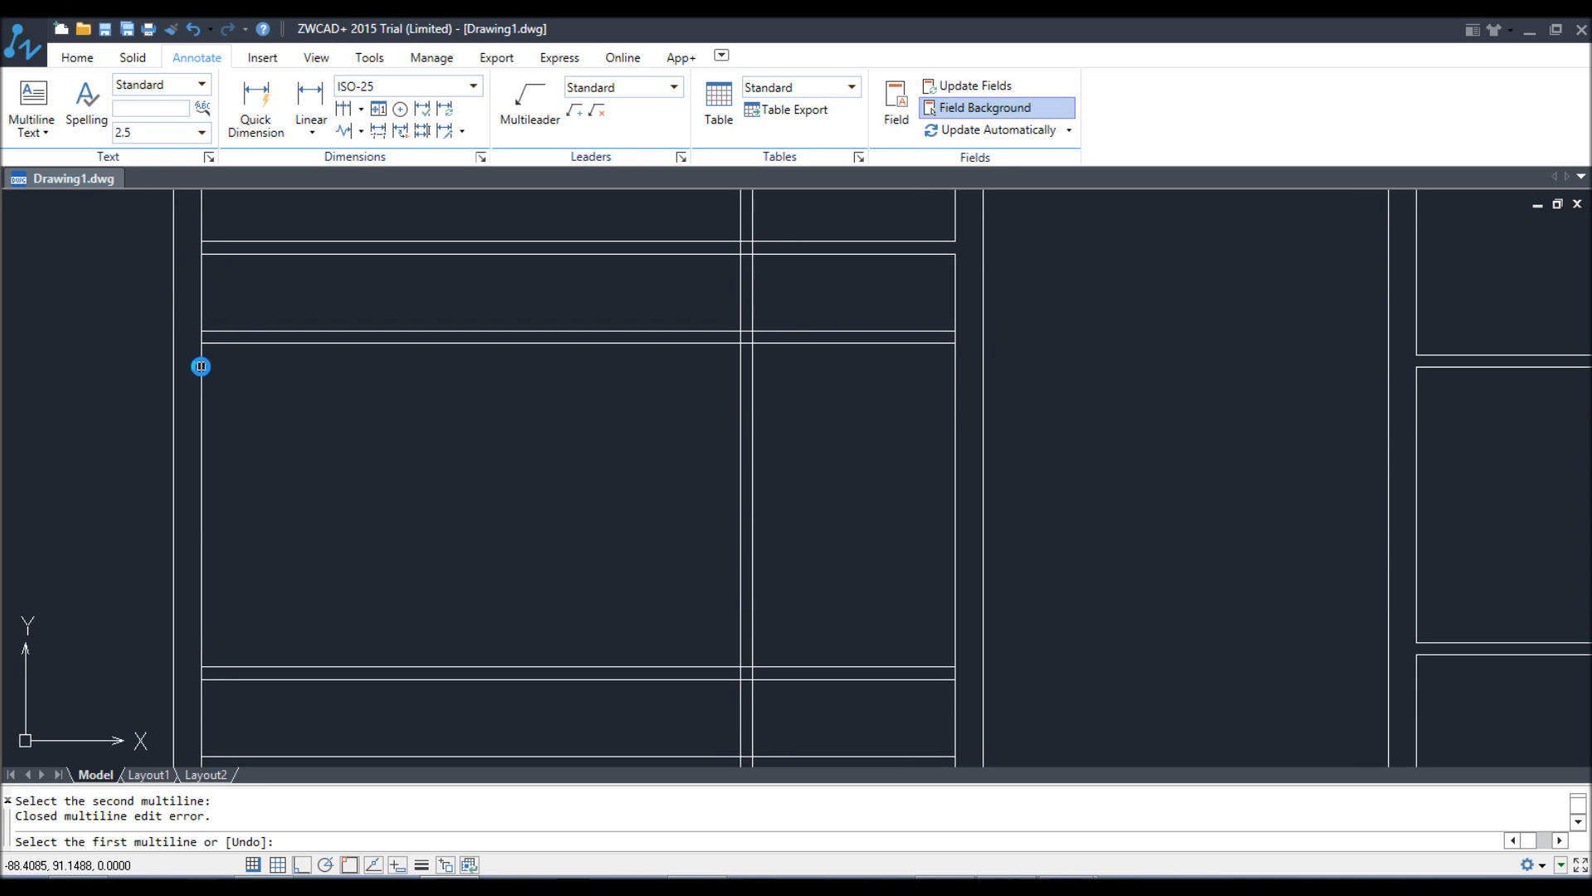
click(224, 343)
click(202, 361)
- Merge the lowest horizontal partition into the right outer wall as a tee
mouse_move(793, 346)
middle_down()
mouse_move(782, 591)
mouse_move(699, 687)
middle_up()
scroll(860, 708, up, 2)
click(845, 656)
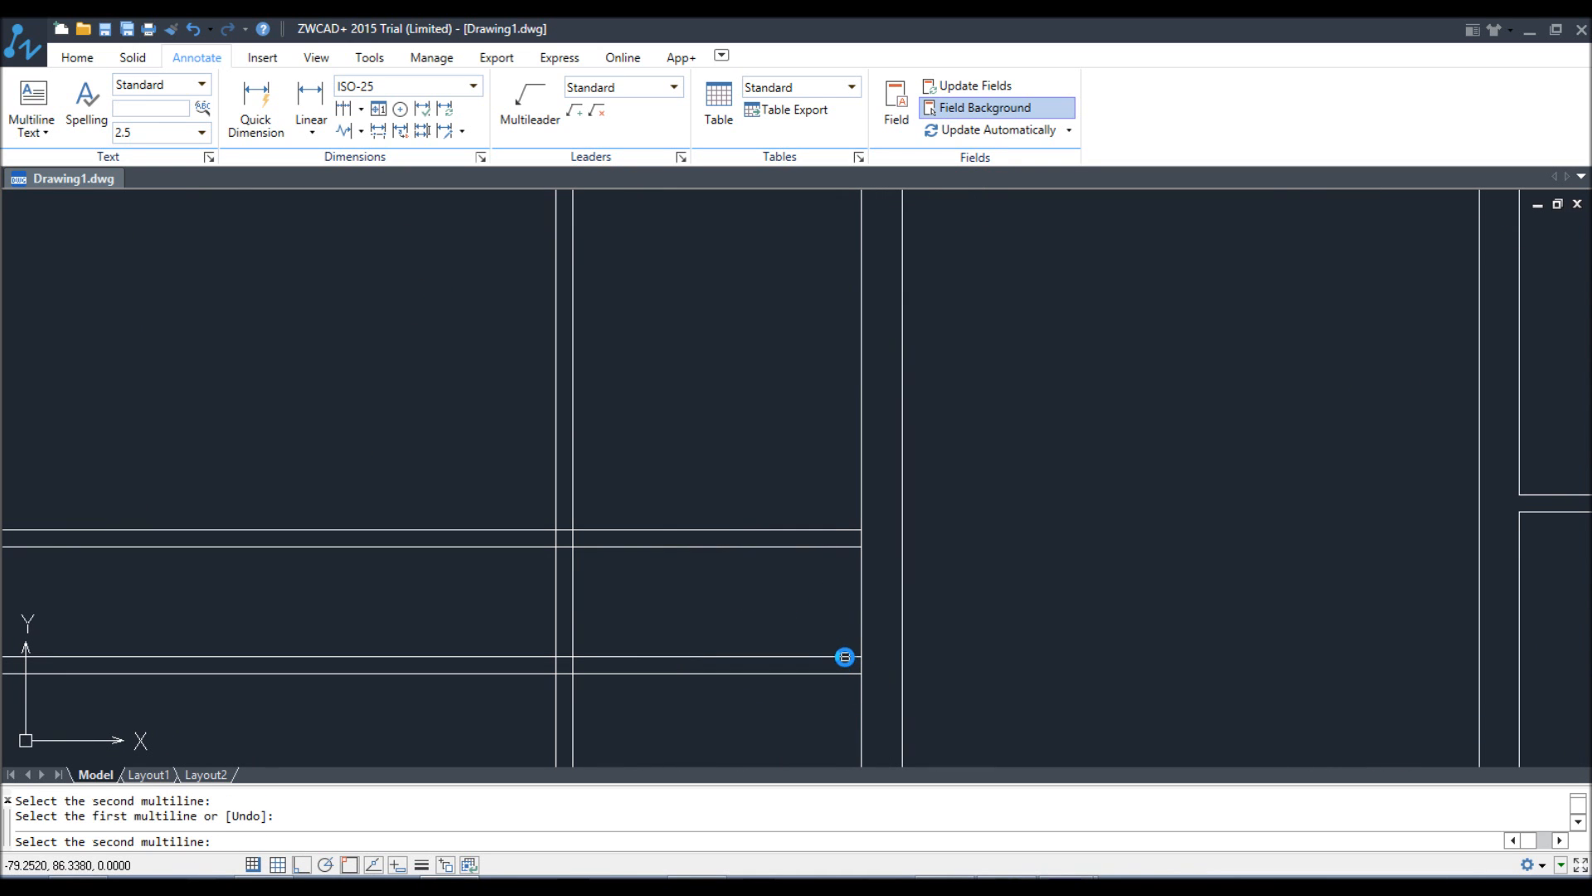
click(858, 641)
- Merge the third horizontal partition from the top into the left outer wall, picking the partition before the wall
scroll(738, 651, down, 8)
scroll(528, 615, up, 6)
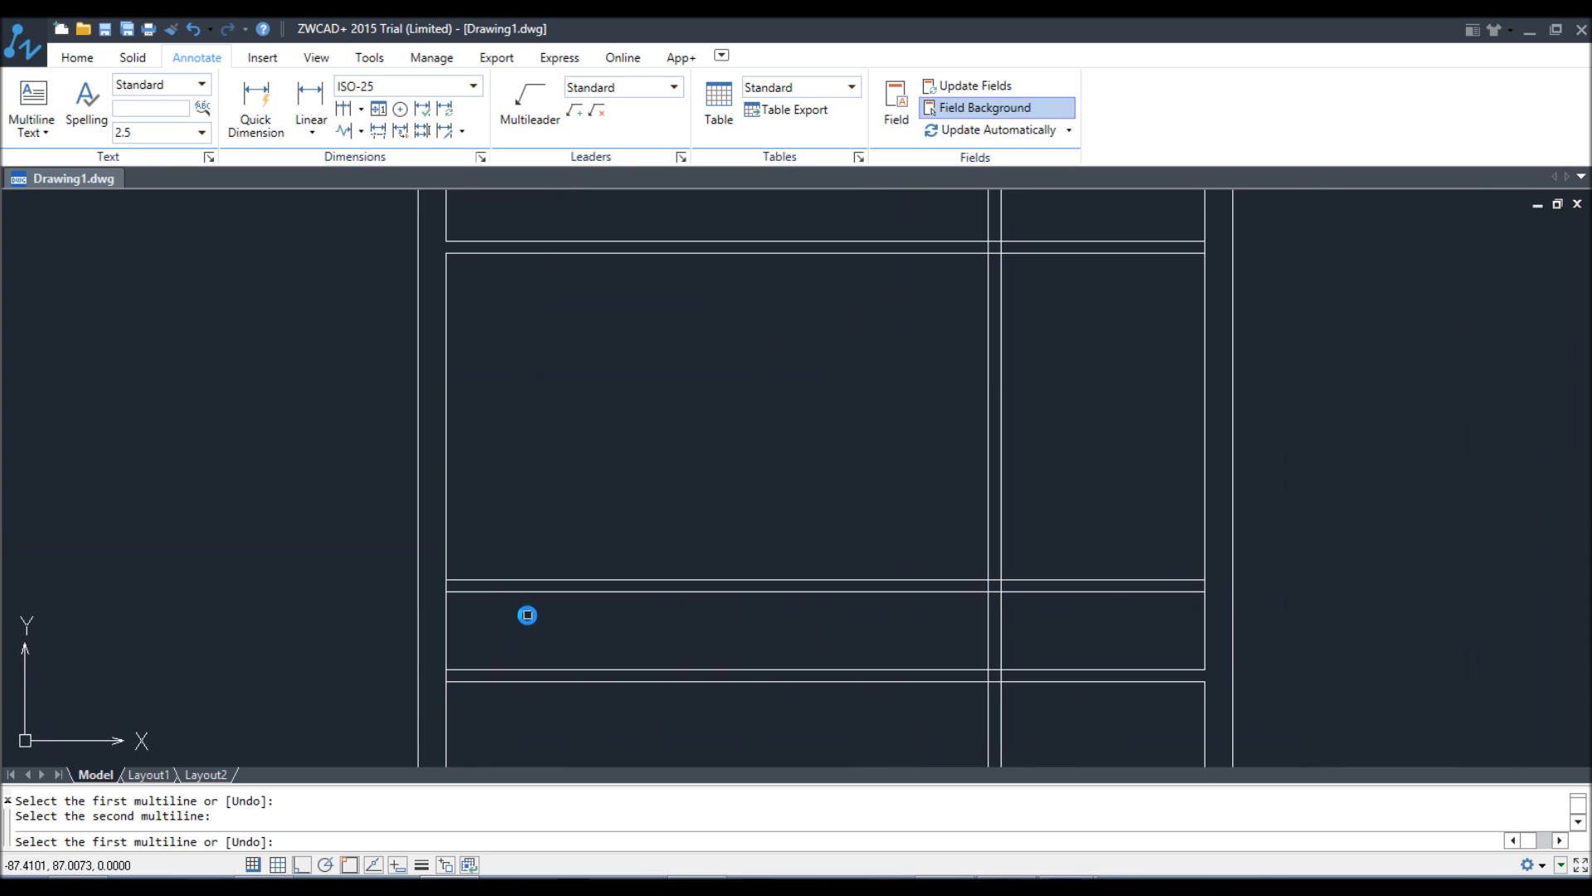
click(466, 587)
click(446, 607)
click(459, 595)
click(444, 603)
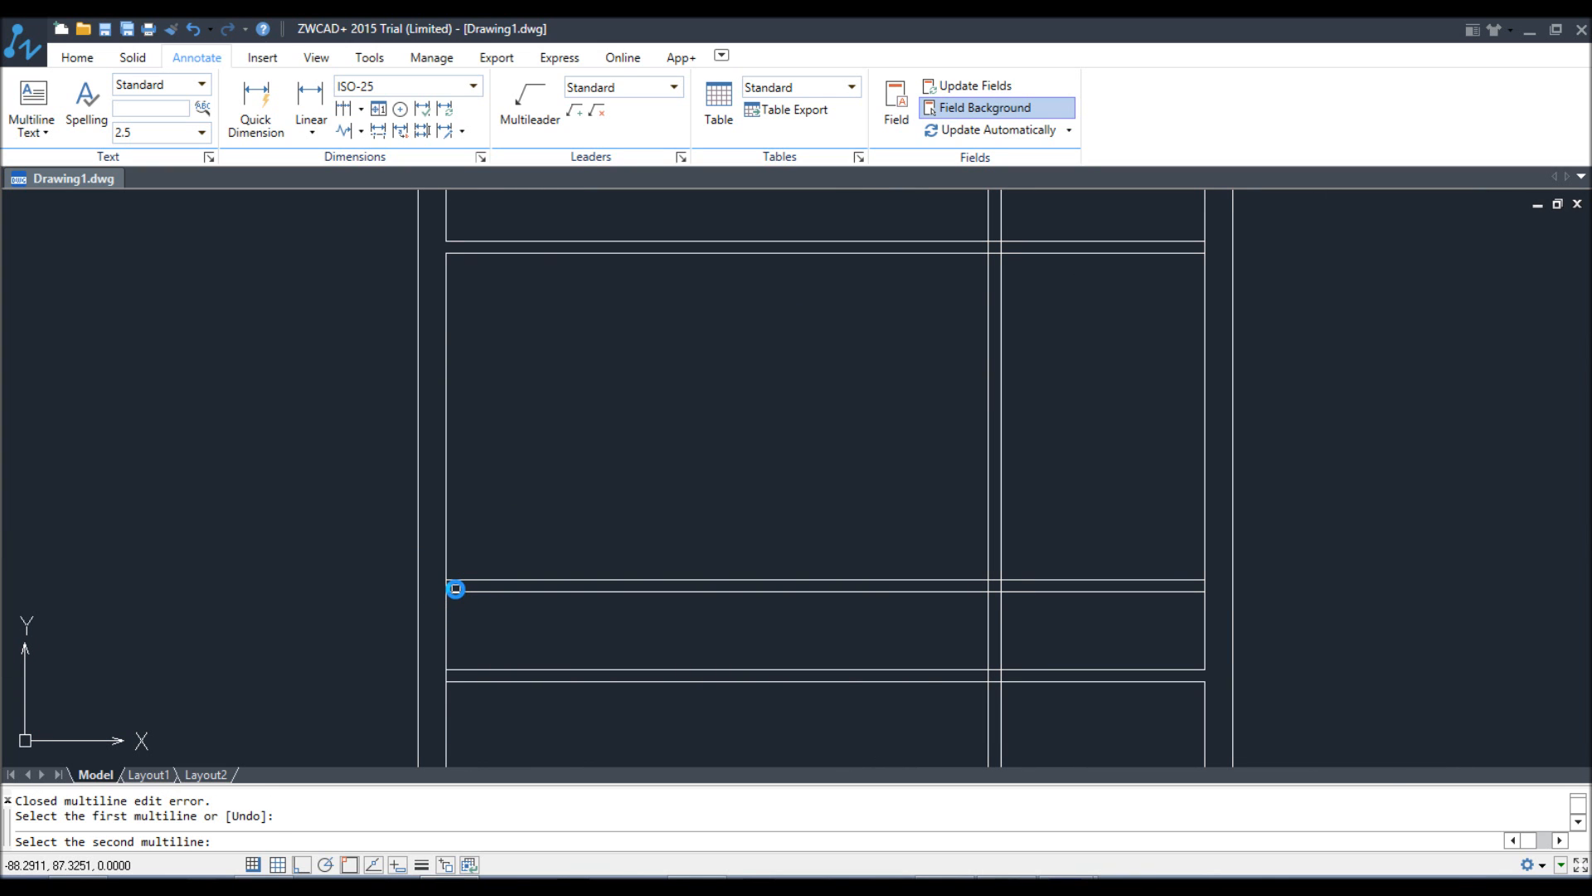
click(463, 595)
click(461, 580)
click(447, 572)
- Merge the third horizontal partition into the vertical partition from the left, and the lowest one from the right
scroll(588, 575, down, 3)
scroll(821, 555, up, 5)
click(733, 559)
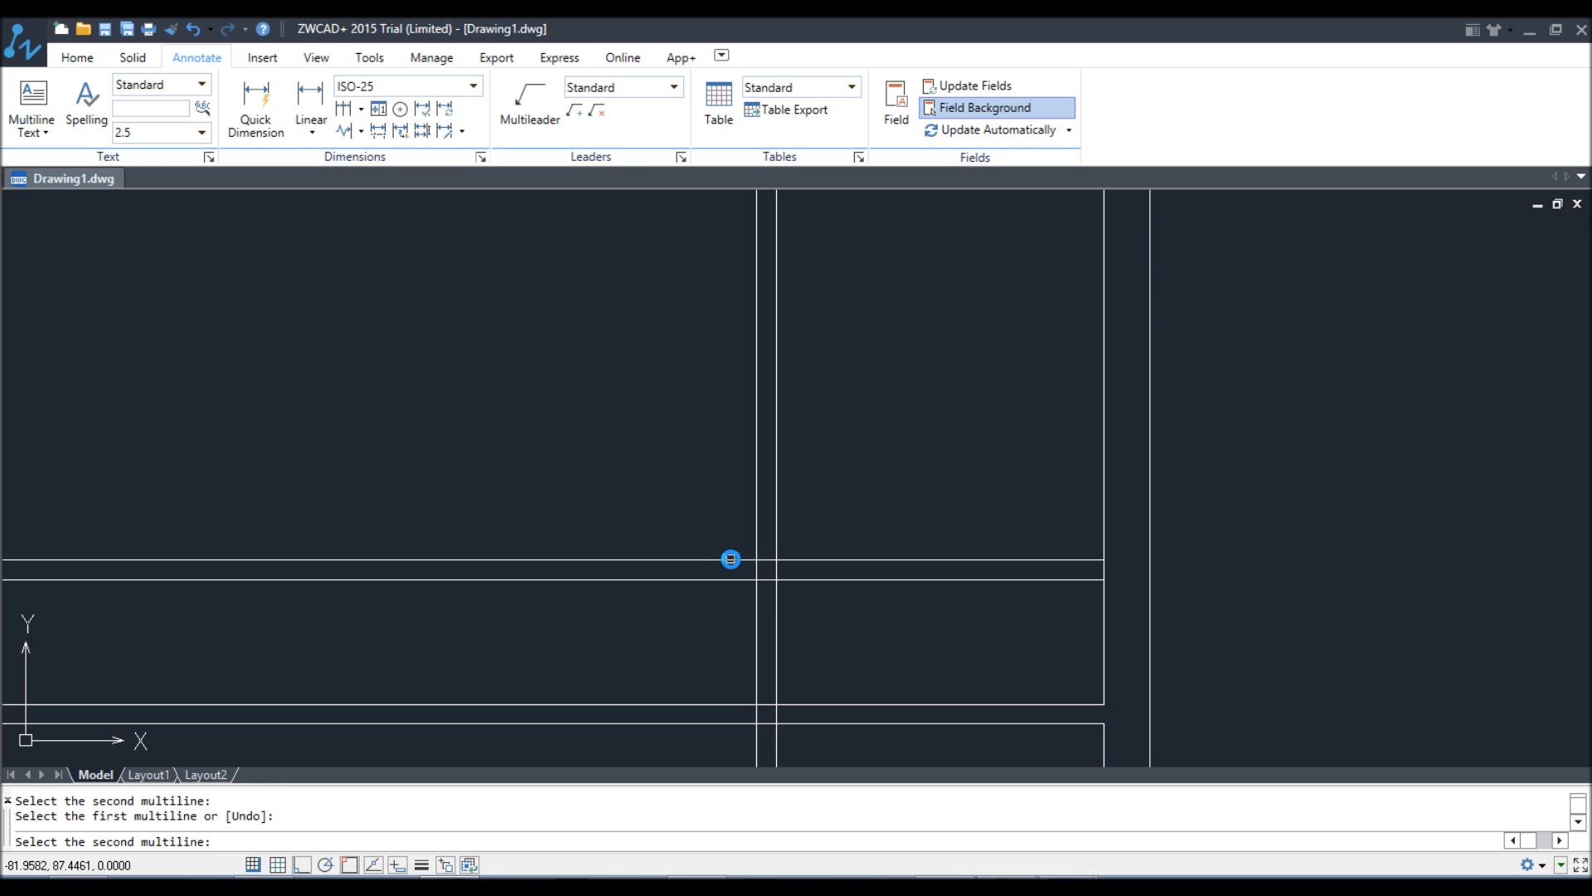
click(753, 545)
middle_drag(797, 665, 711, 565)
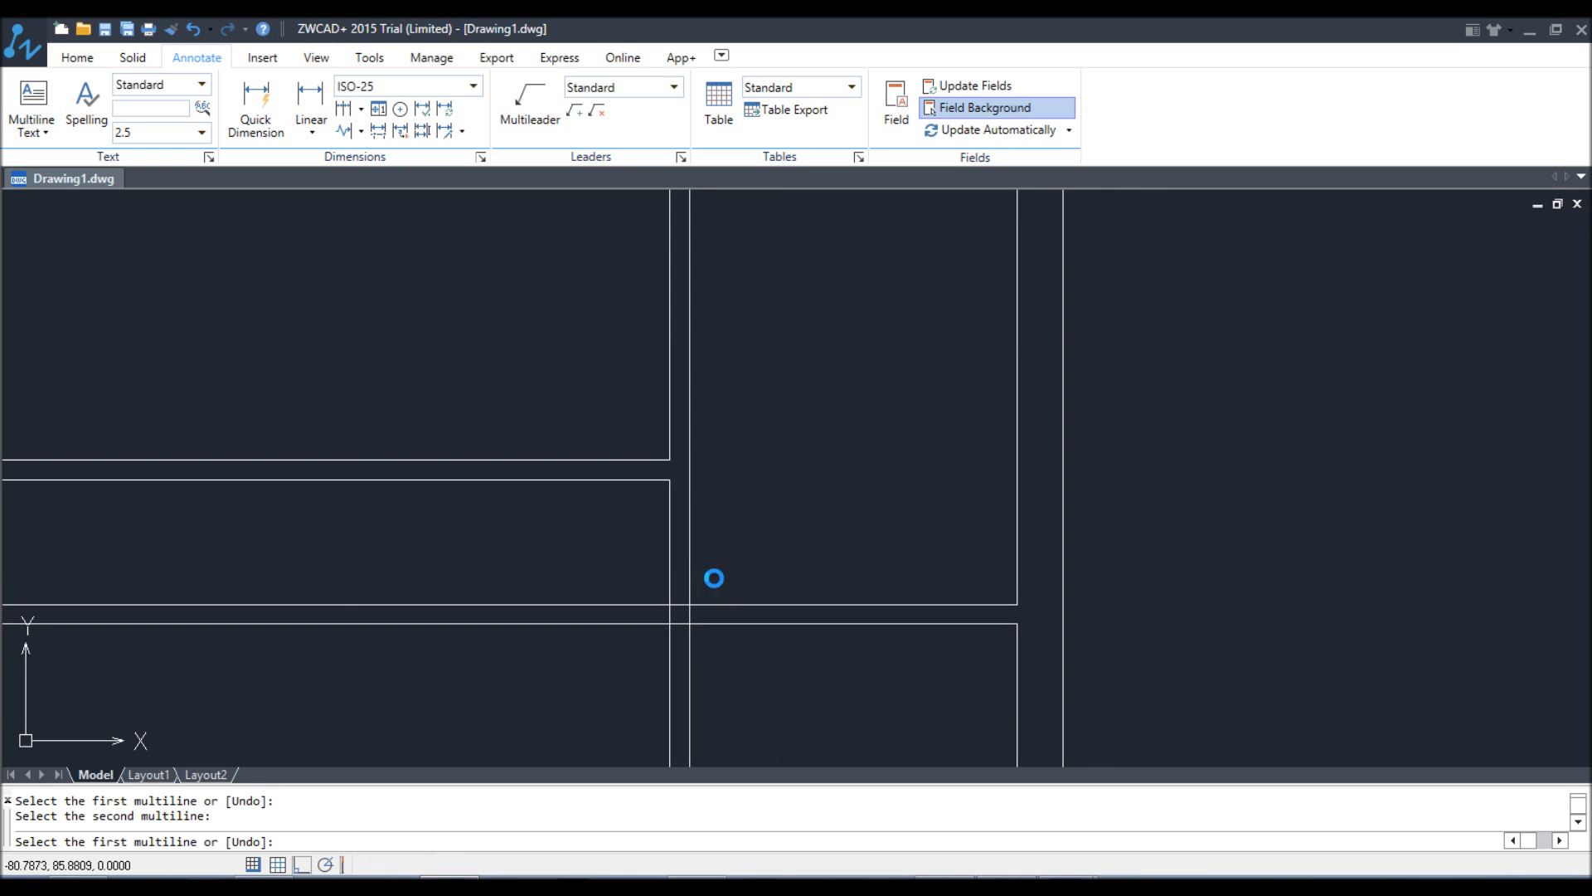
click(737, 605)
click(687, 583)
- Merge the second horizontal partition into the vertical one from the left and the uppermost from the right, and finish the tee tool
middle_drag(829, 273, 830, 671)
middle_drag(868, 269, 843, 708)
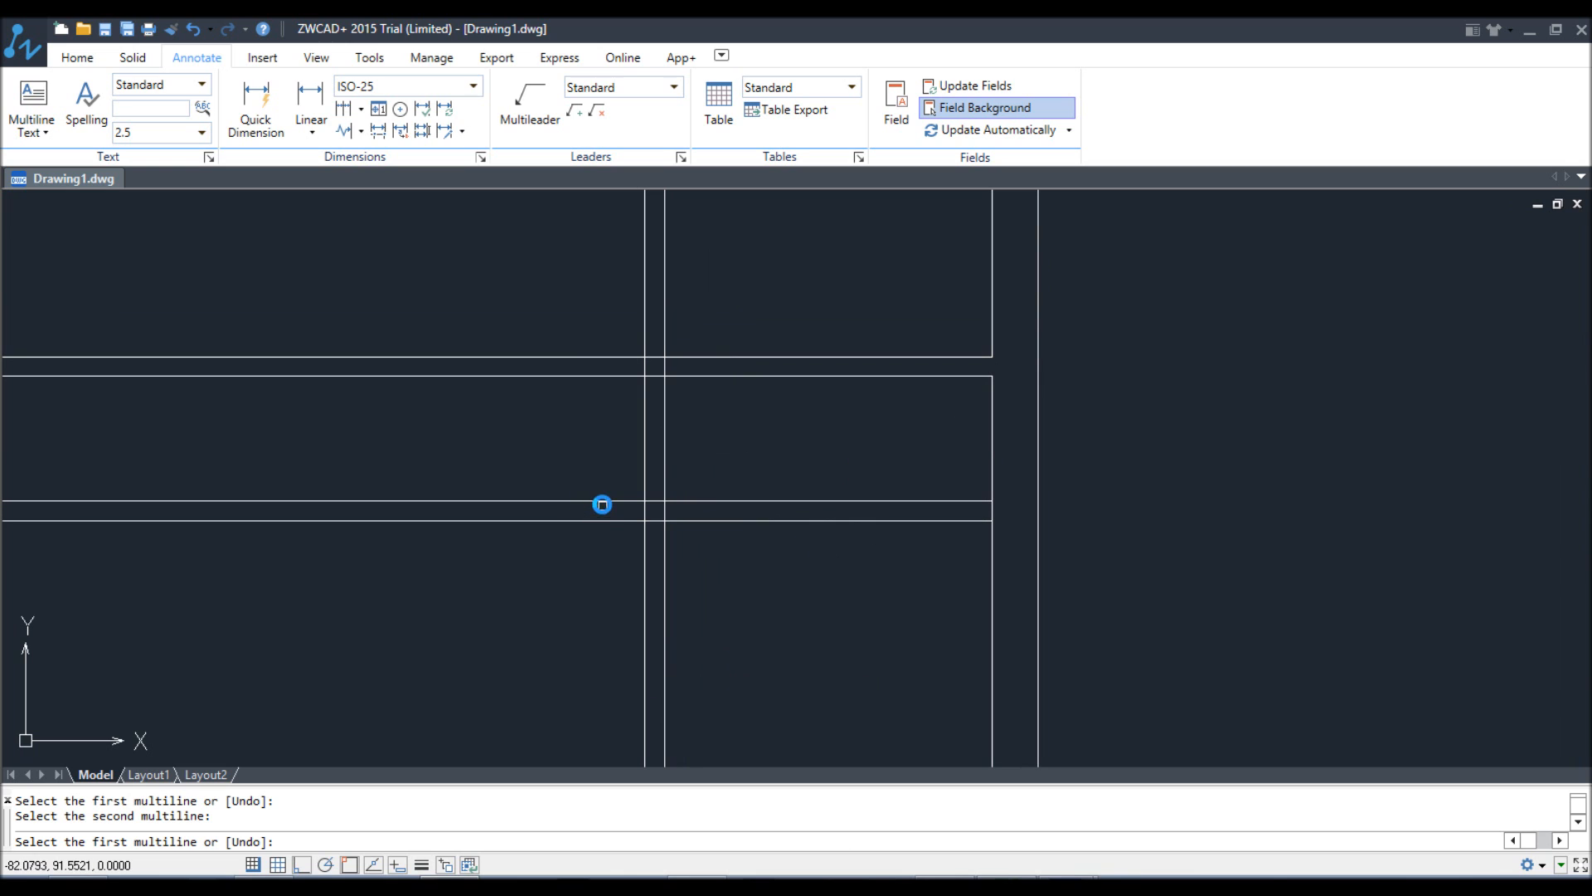
click(633, 494)
click(641, 485)
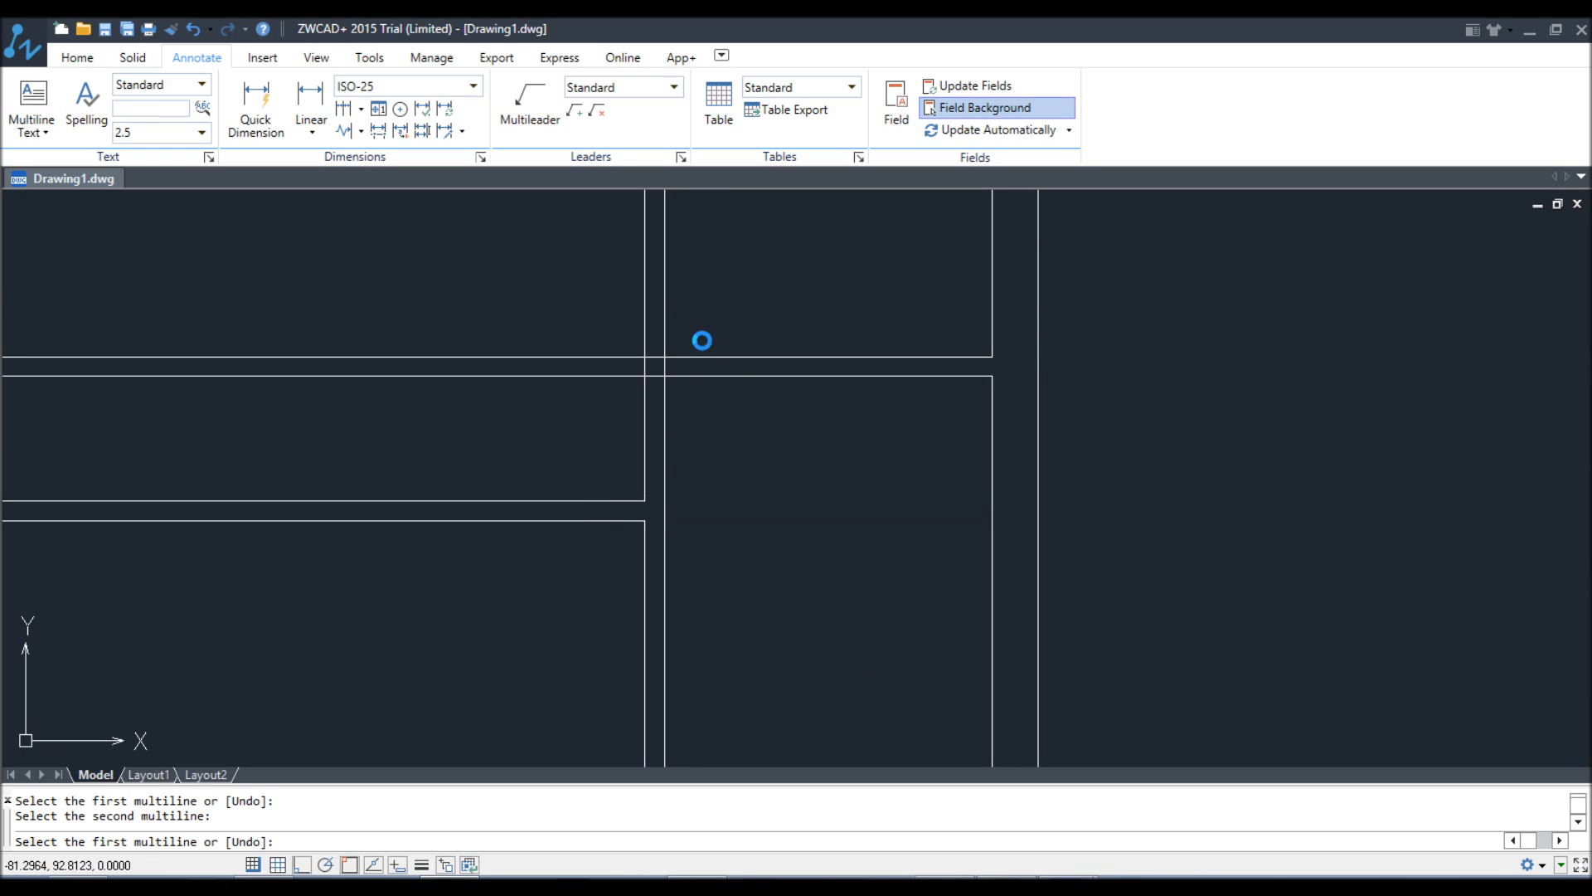
click(691, 359)
click(664, 337)
scroll(704, 456, down, 5)
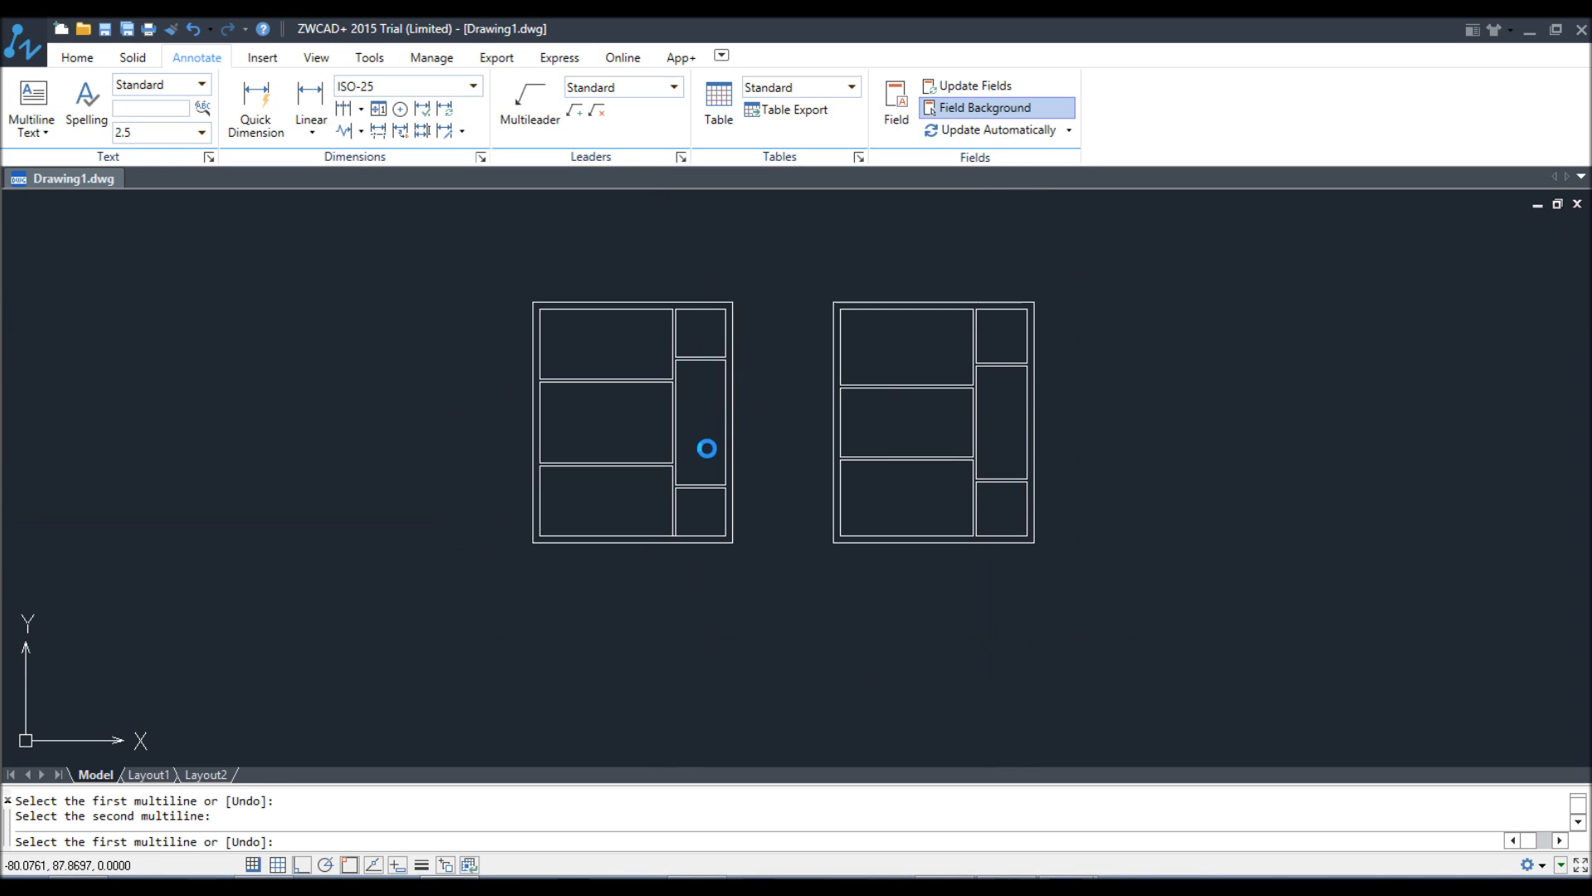
scroll(748, 386, up, 2)
right_click(855, 338)
click(884, 347)
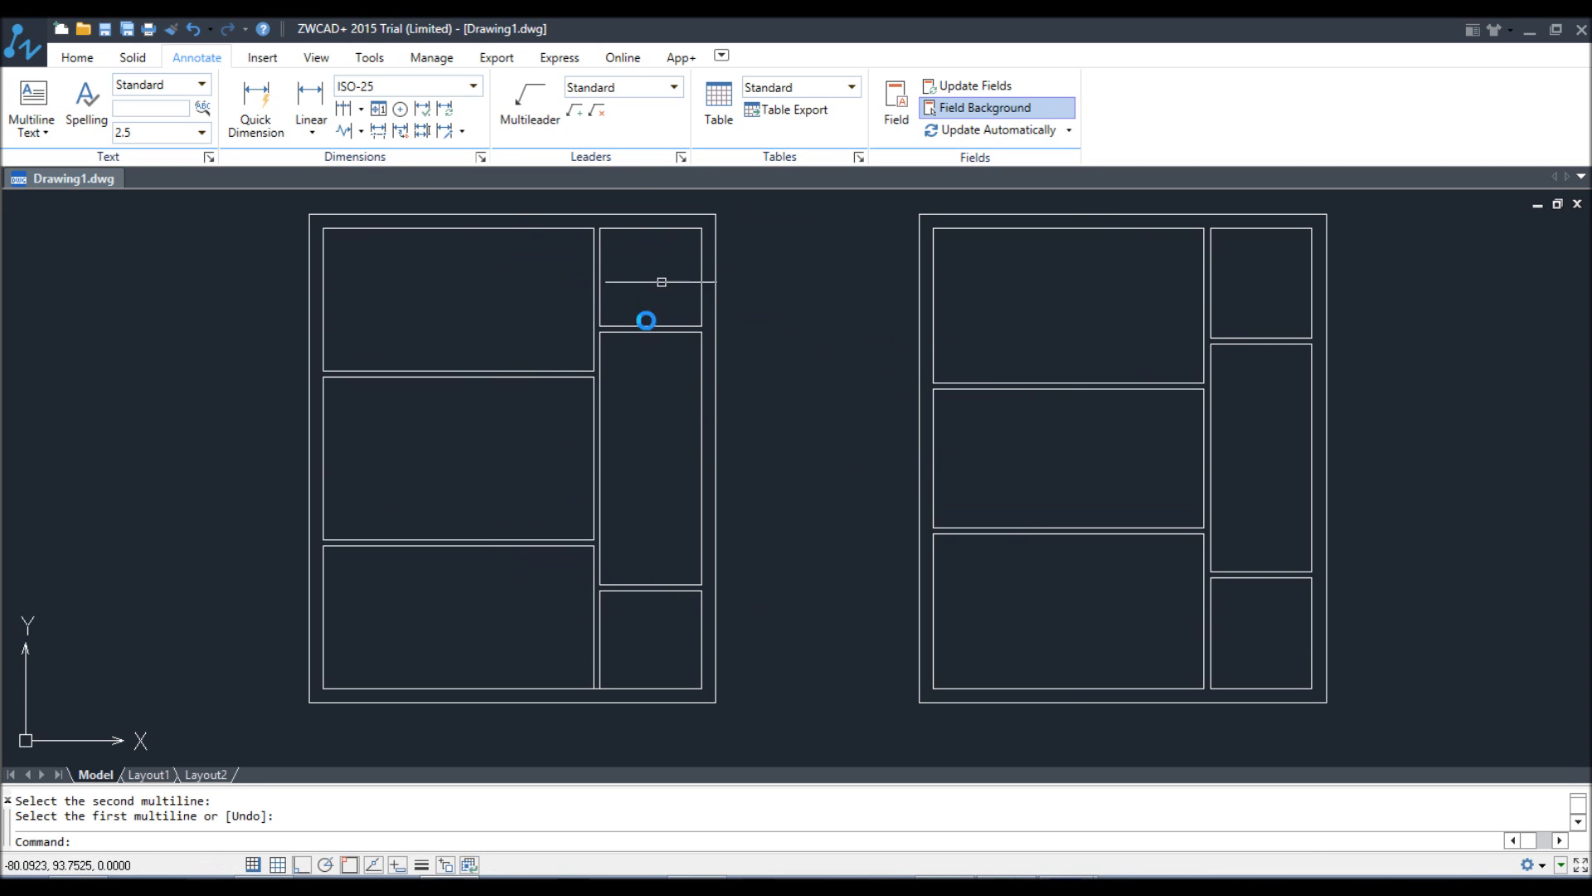
- Stretch the left plan's upper-right horizontal partition upward by 0.5 between the vertical partition and the right outer wall
scroll(588, 342, up, 2)
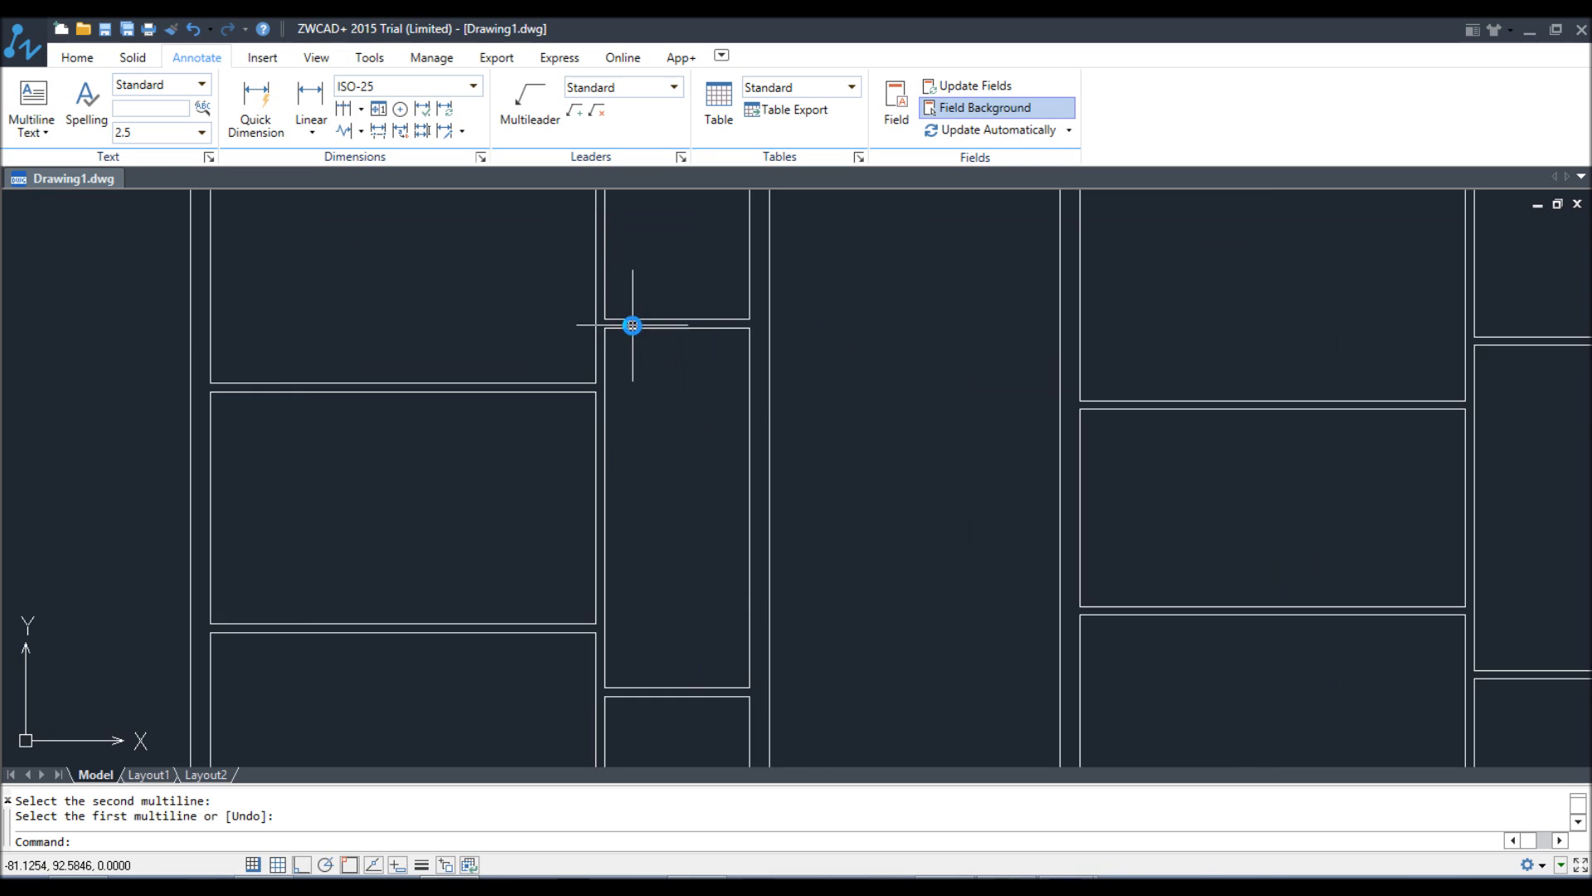
scroll(633, 325, up, 2)
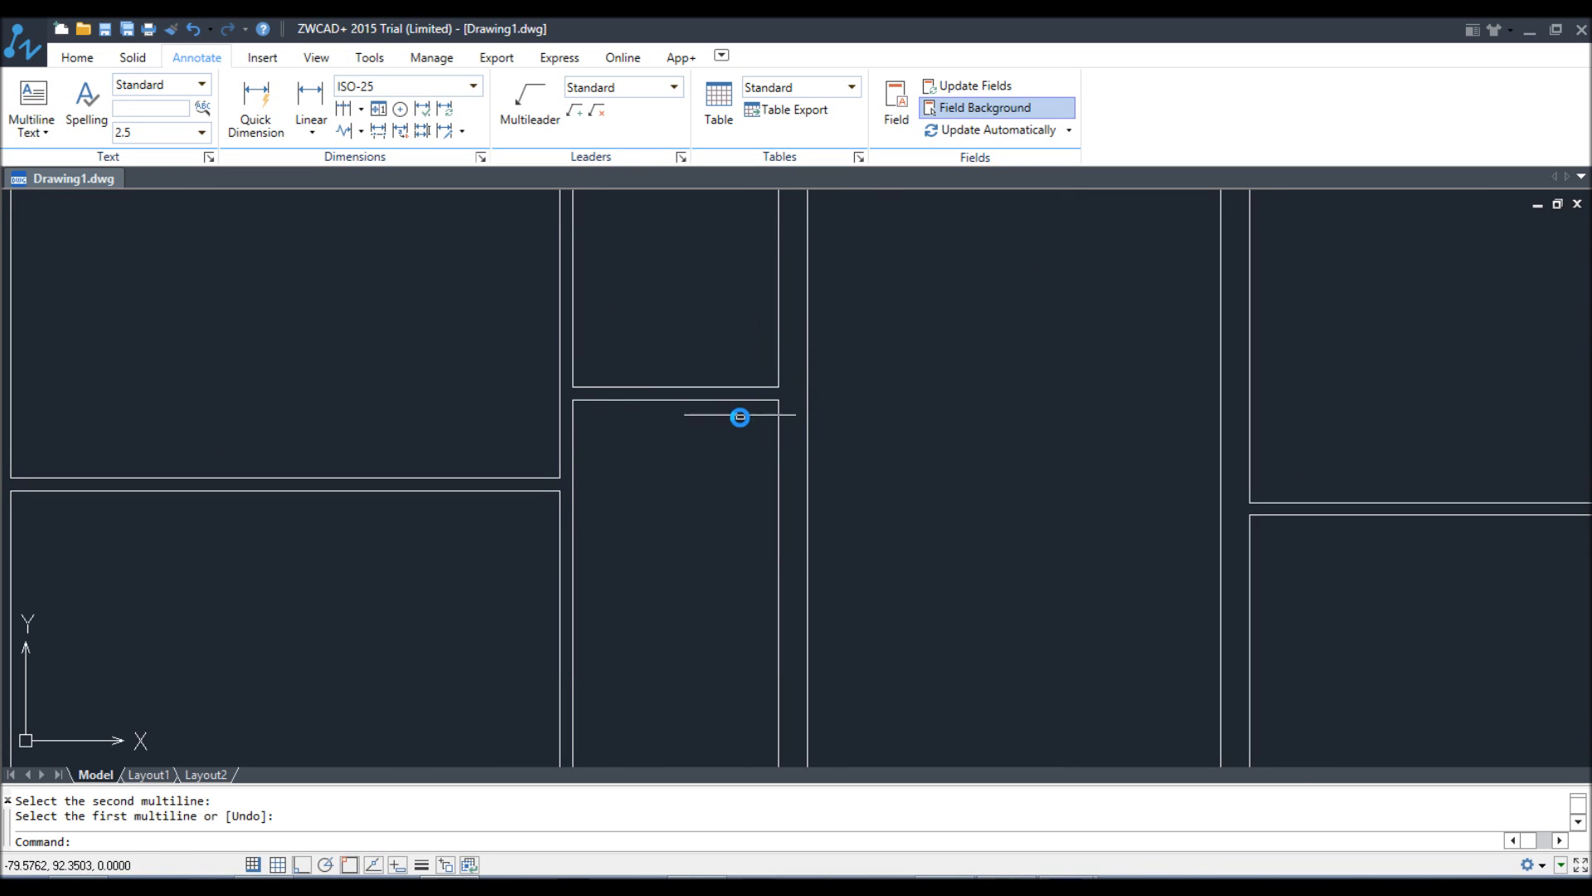
text(s)
key(Return)
scroll(828, 420, down, 4)
scroll(814, 420, up, 3)
scroll(746, 388, up, 2)
click(1005, 394)
click(599, 498)
key(Return)
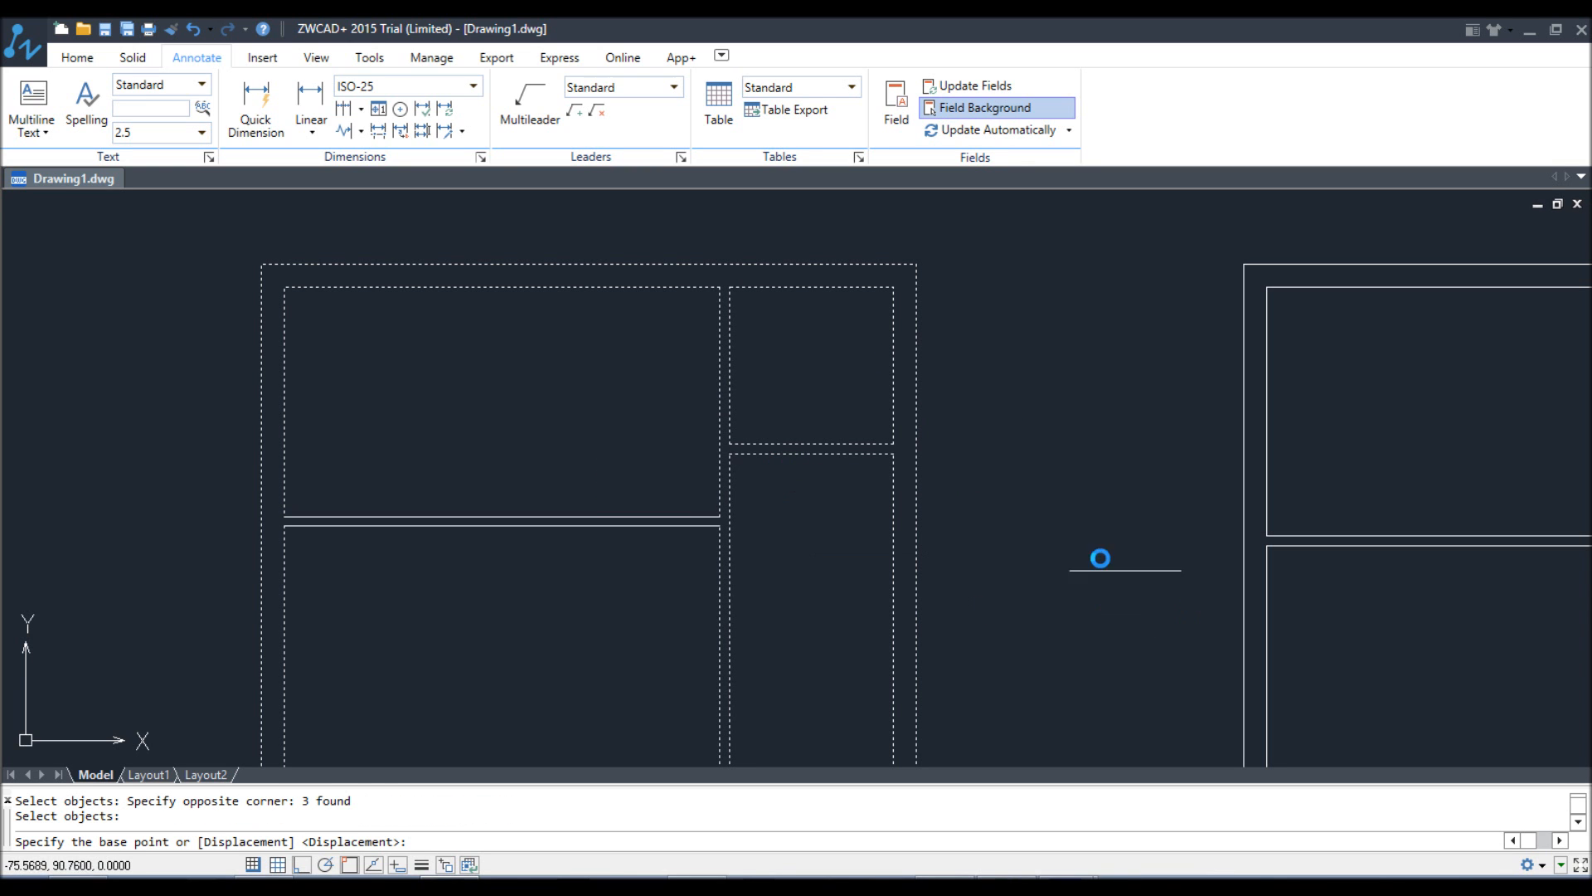
click(973, 560)
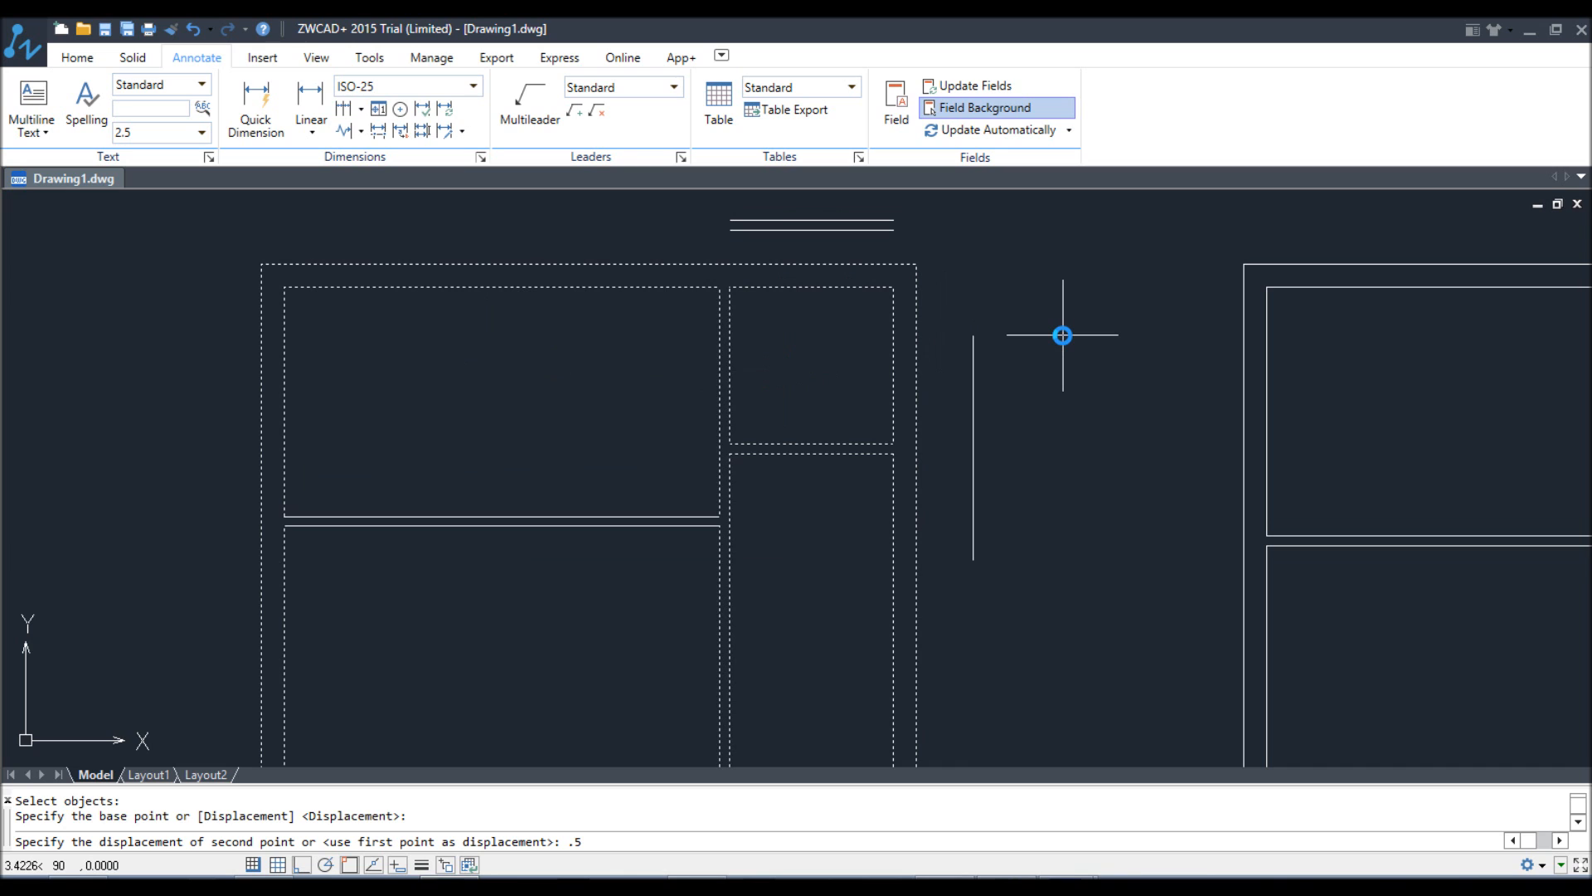
key(Return)
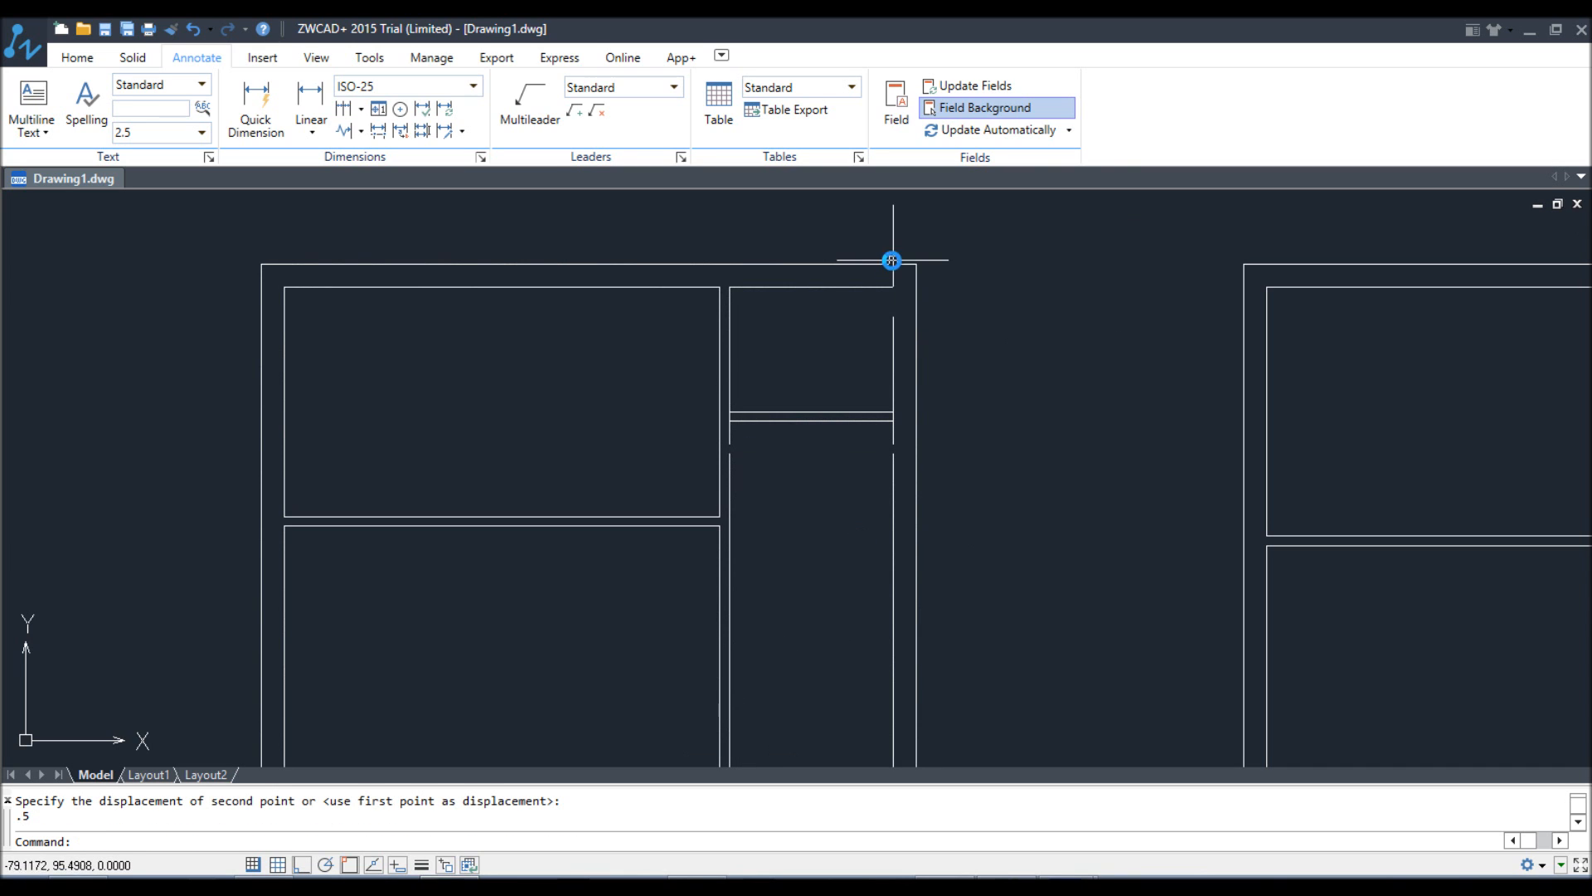
- Use the MLEDIT Weld All tool to close the gap left in the vertical partition below the moved horizontal partition
scroll(776, 407, up, 5)
middle_drag(977, 423, 863, 462)
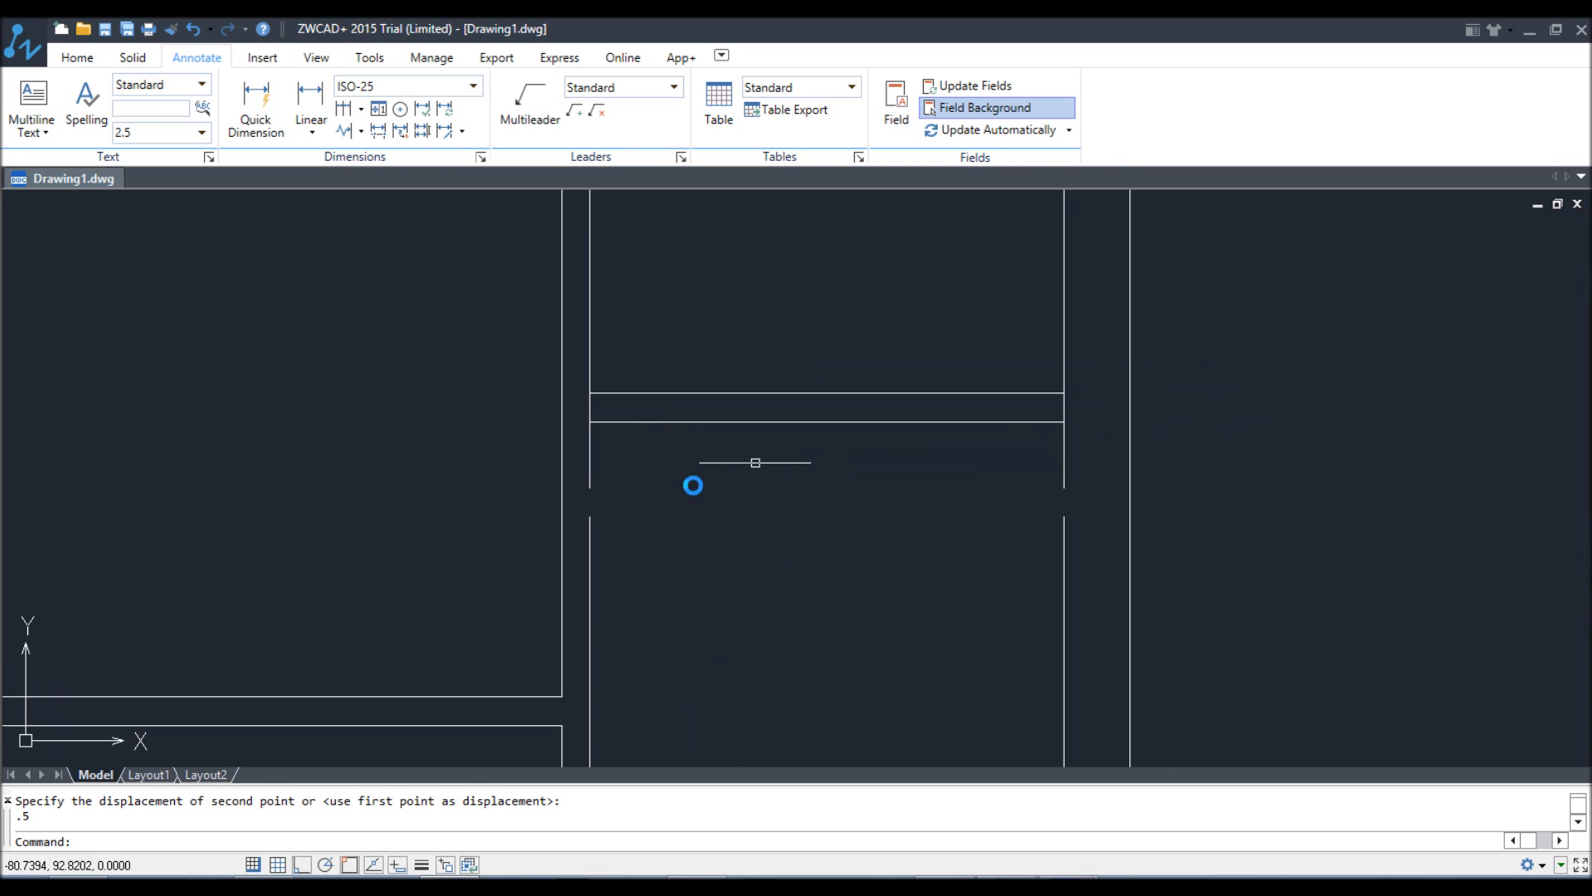
text(mledit)
key(Return)
click(938, 535)
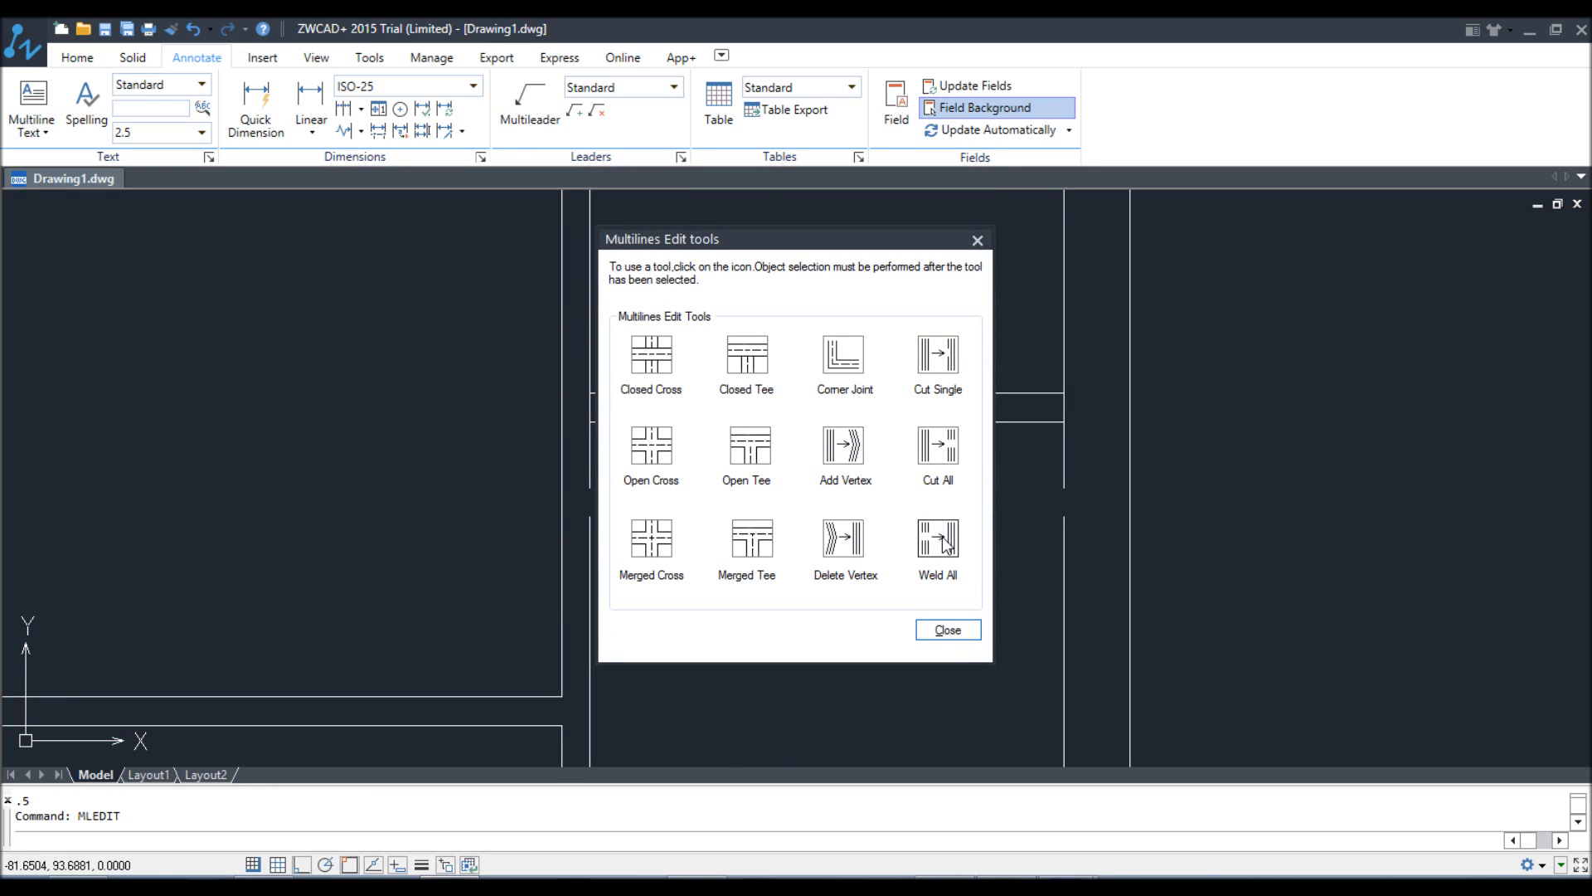
click(579, 487)
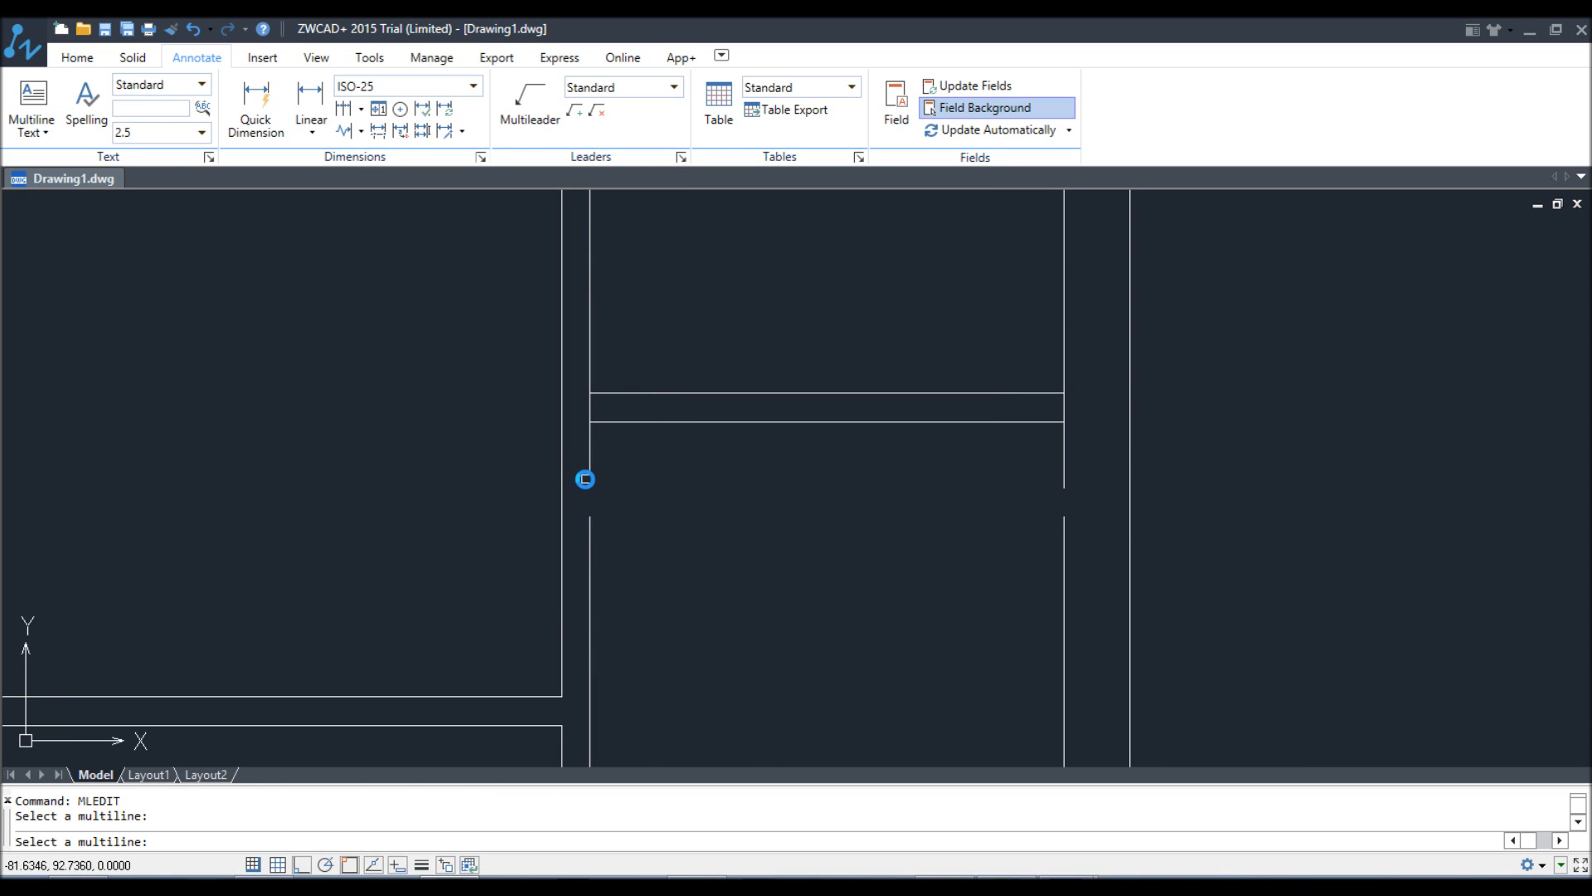
click(597, 487)
click(1063, 476)
click(1063, 523)
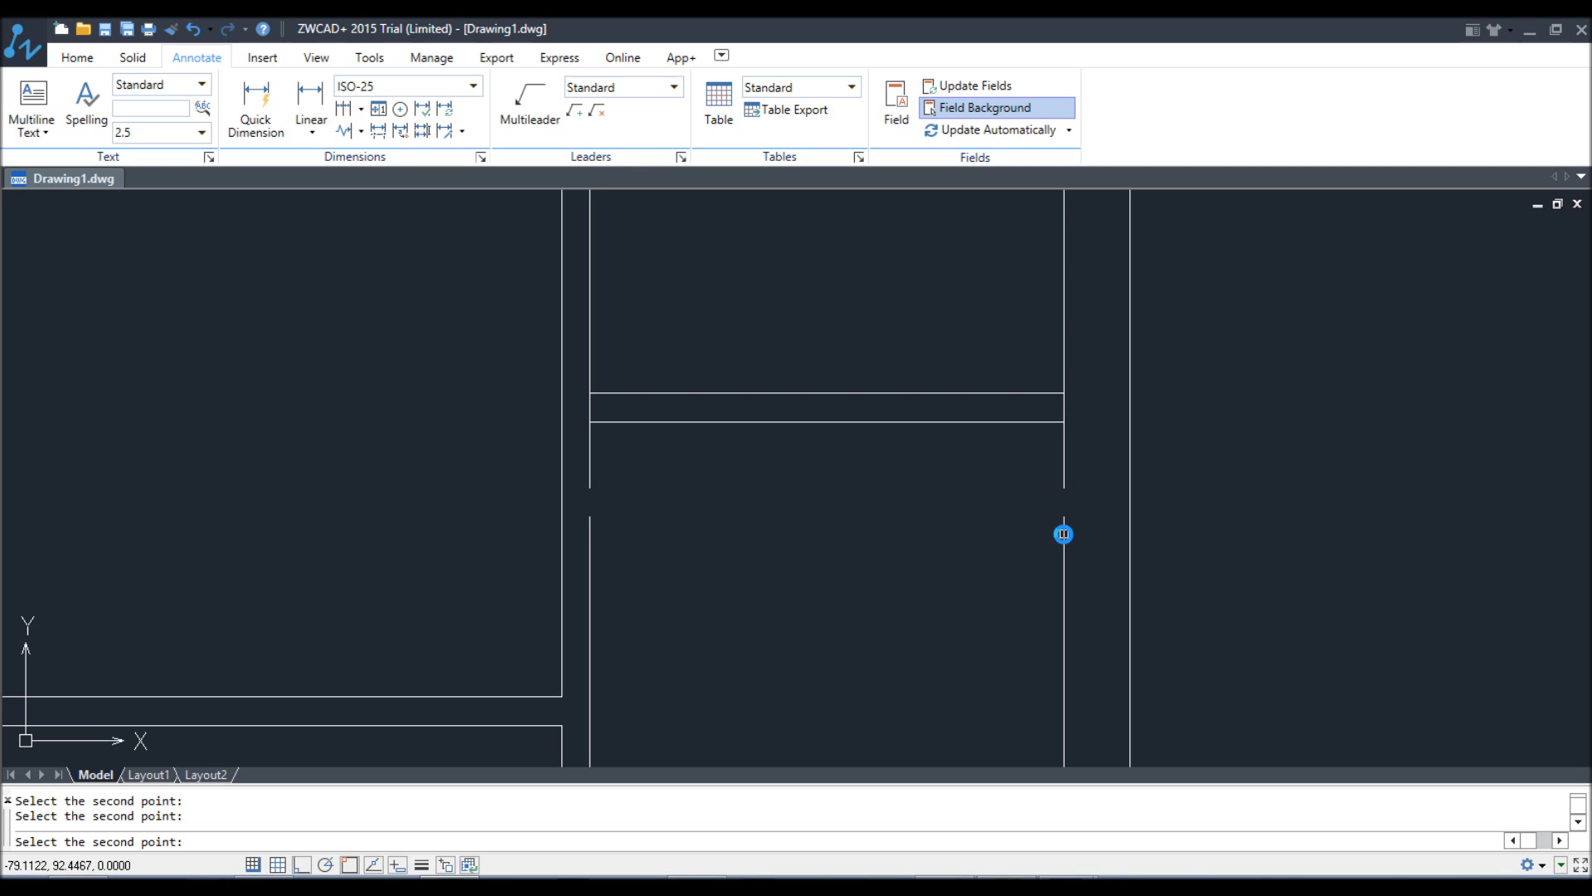
click(590, 544)
- Weld the matching gap in the right outer wall's inner line and finish the weld tool
click(1065, 473)
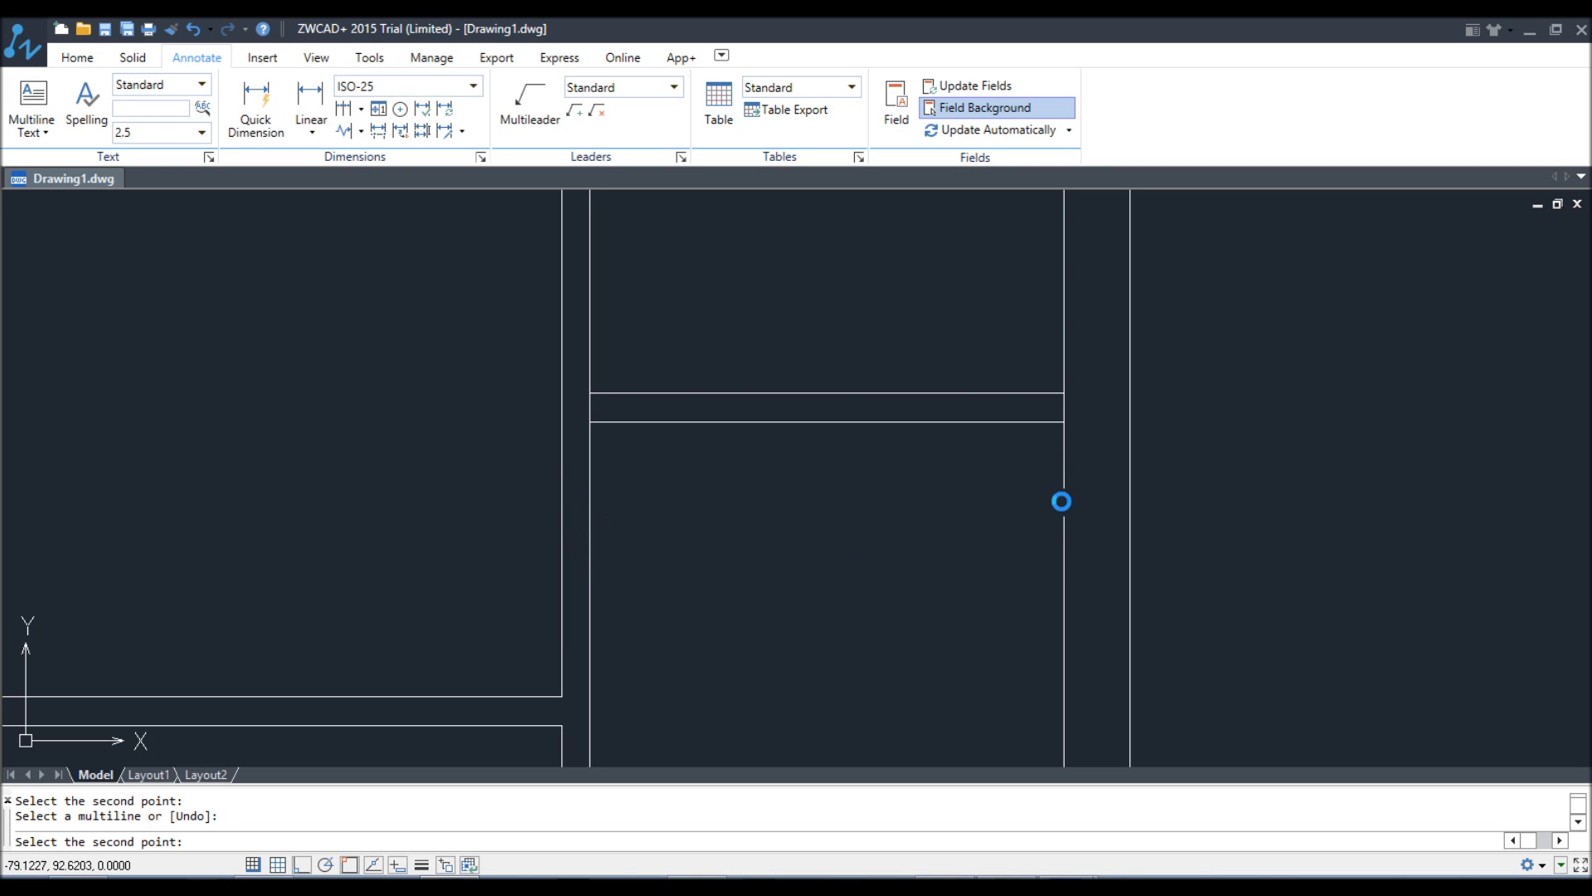
click(1063, 525)
right_click(951, 315)
click(980, 350)
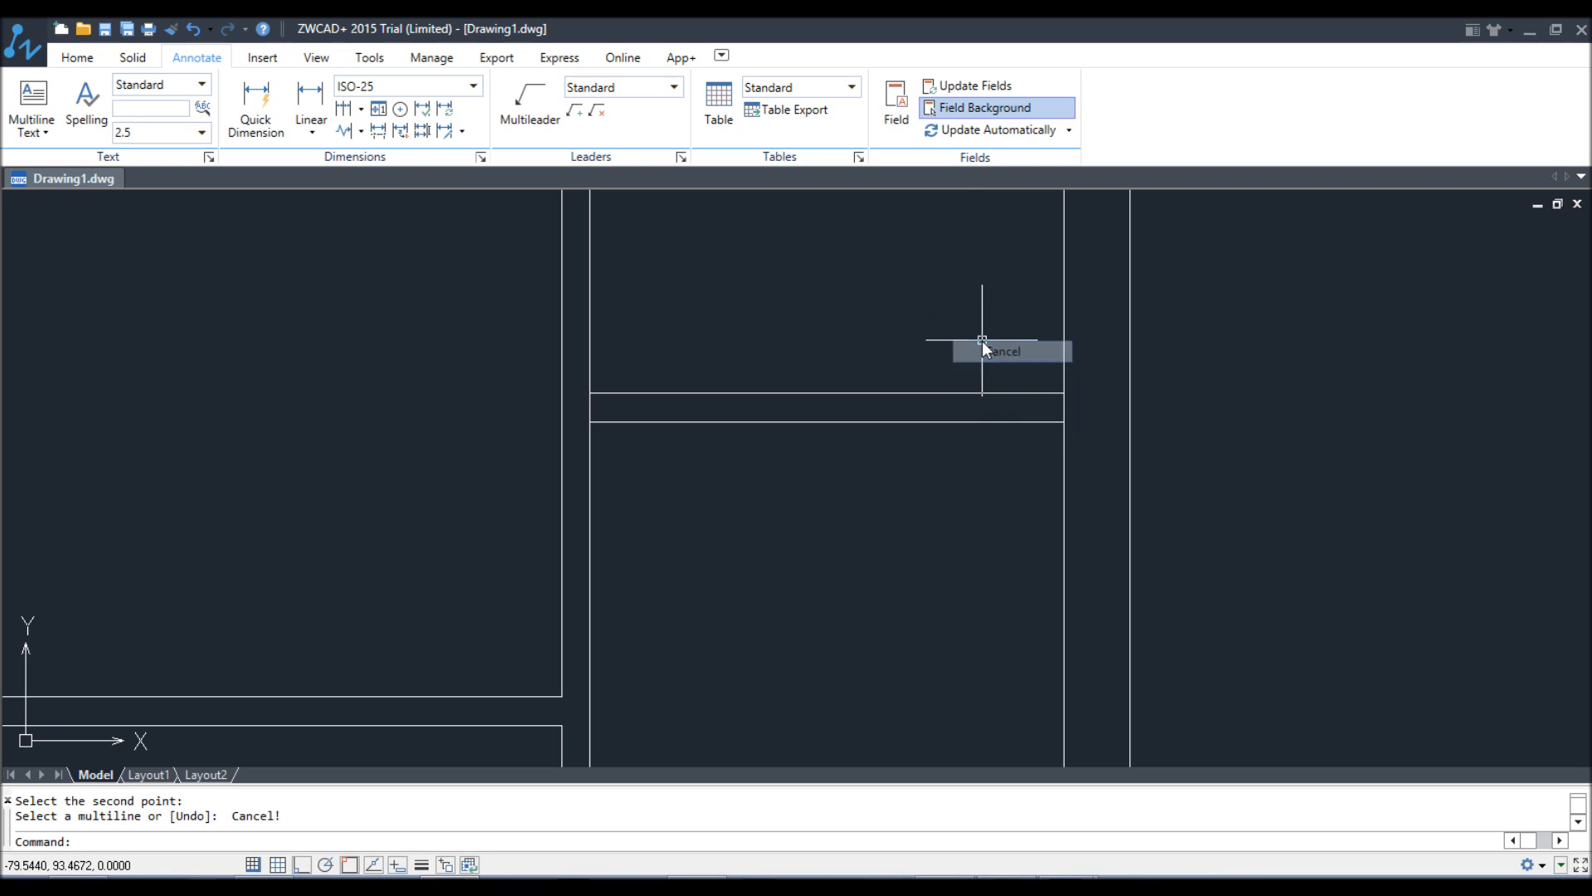
- Use Merged Tee to join the moved partition's ends to the vertical partition and the right outer wall, and finish the tool
text(mledit)
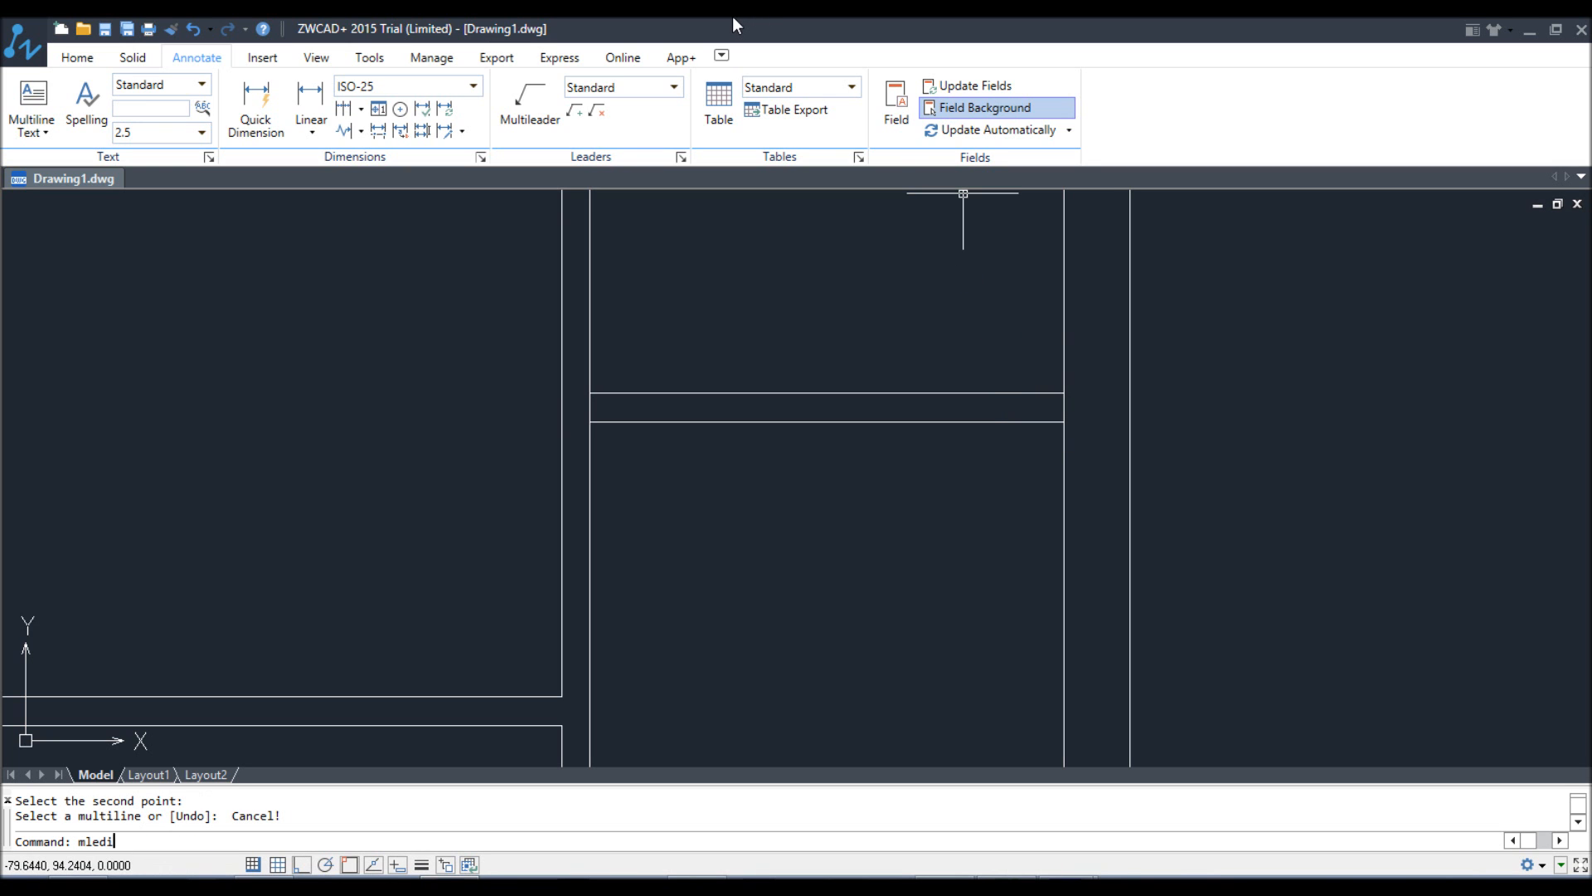
key(Return)
click(751, 540)
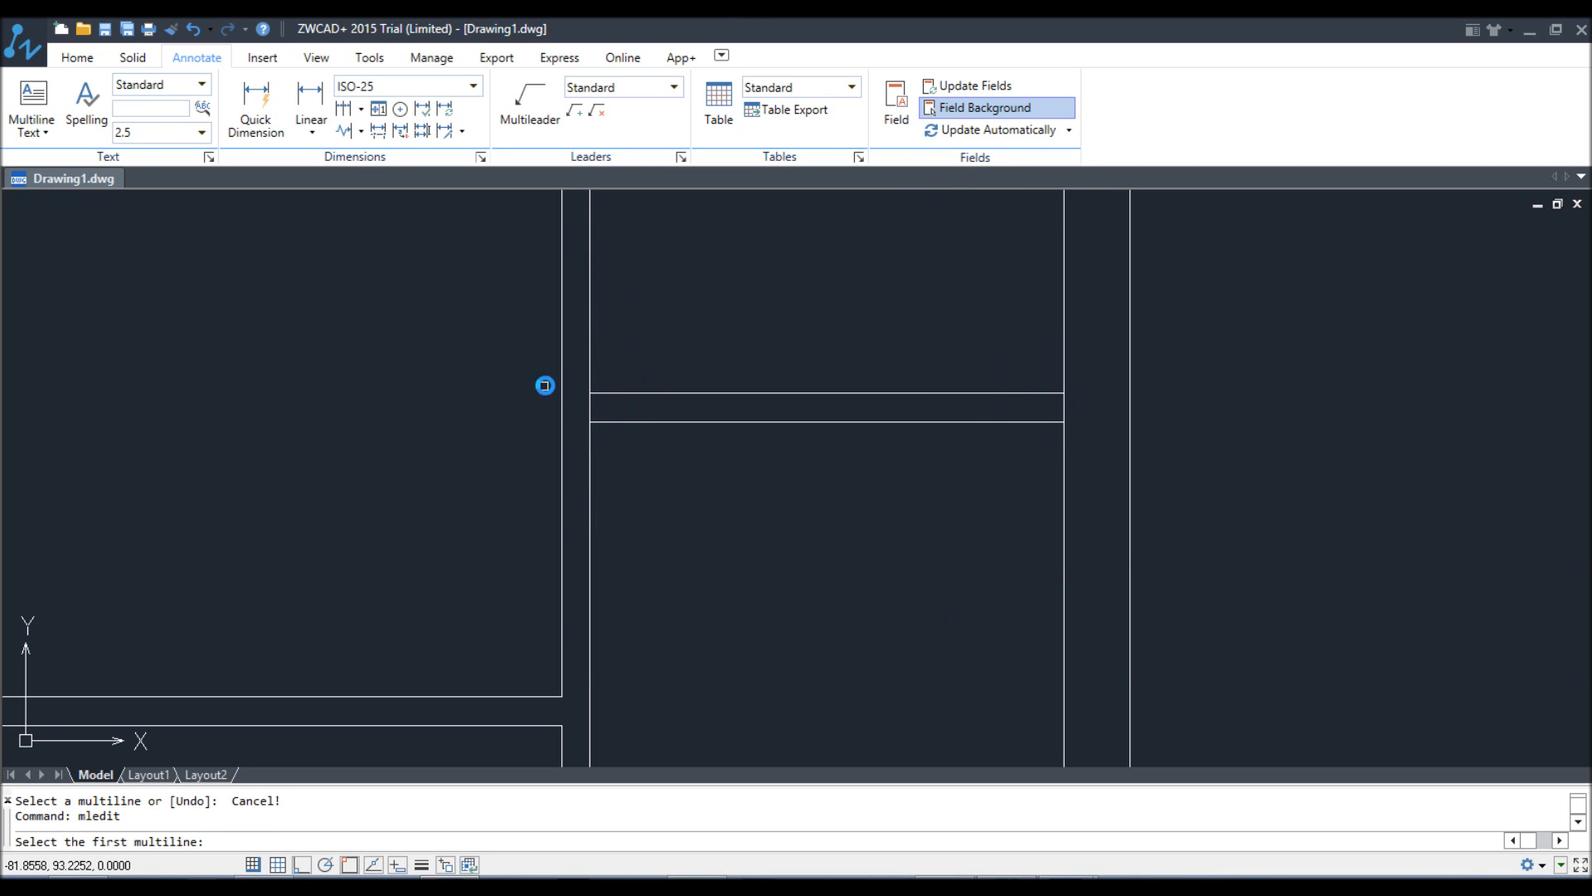
click(608, 393)
click(589, 372)
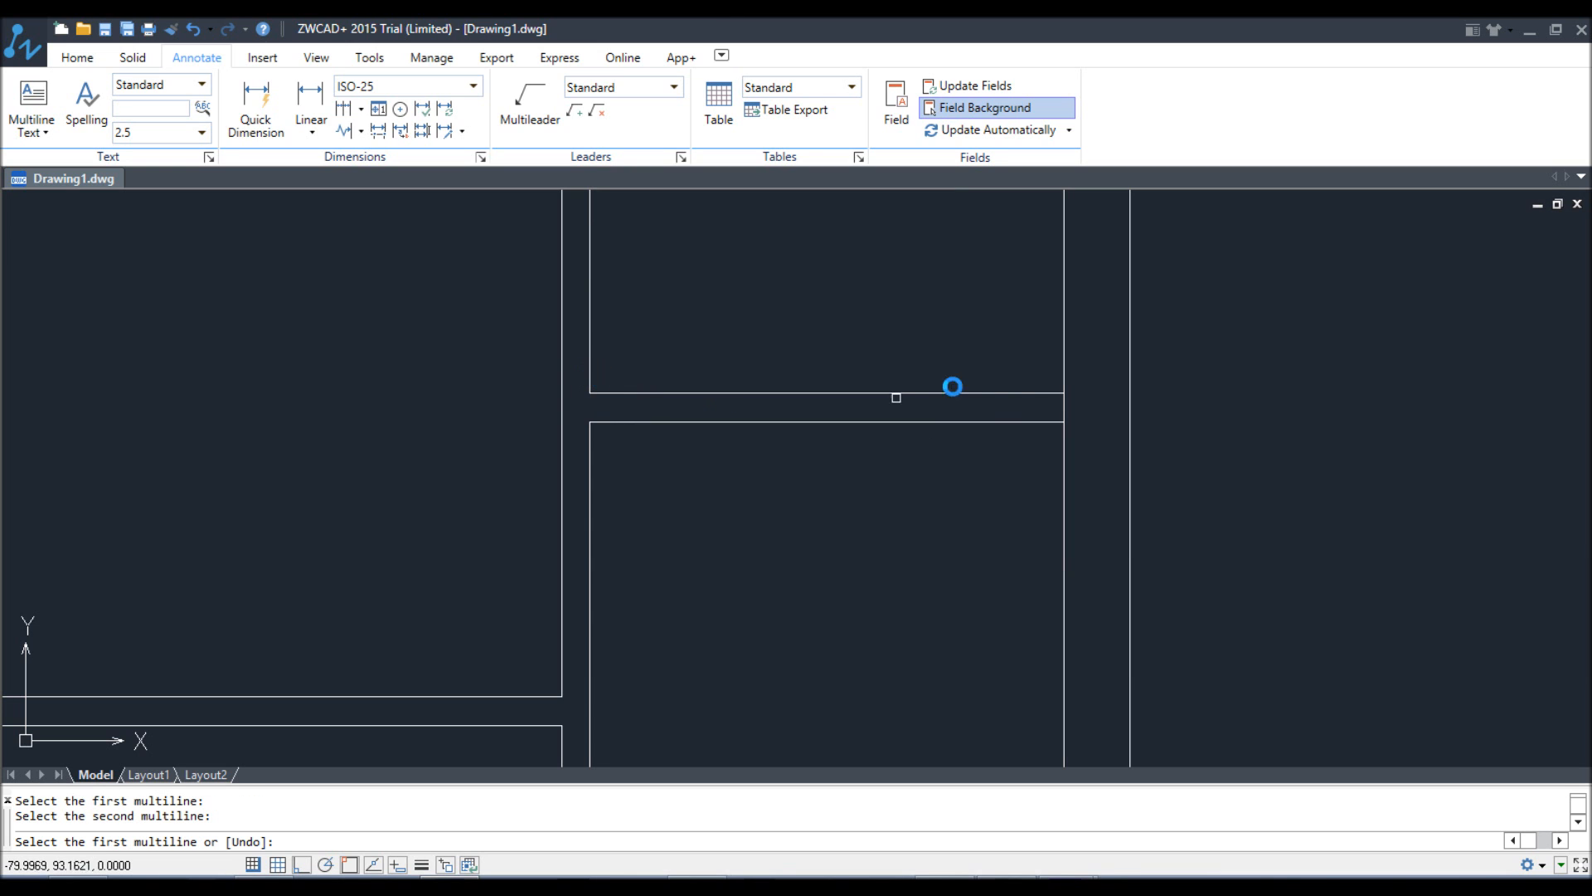
click(1015, 396)
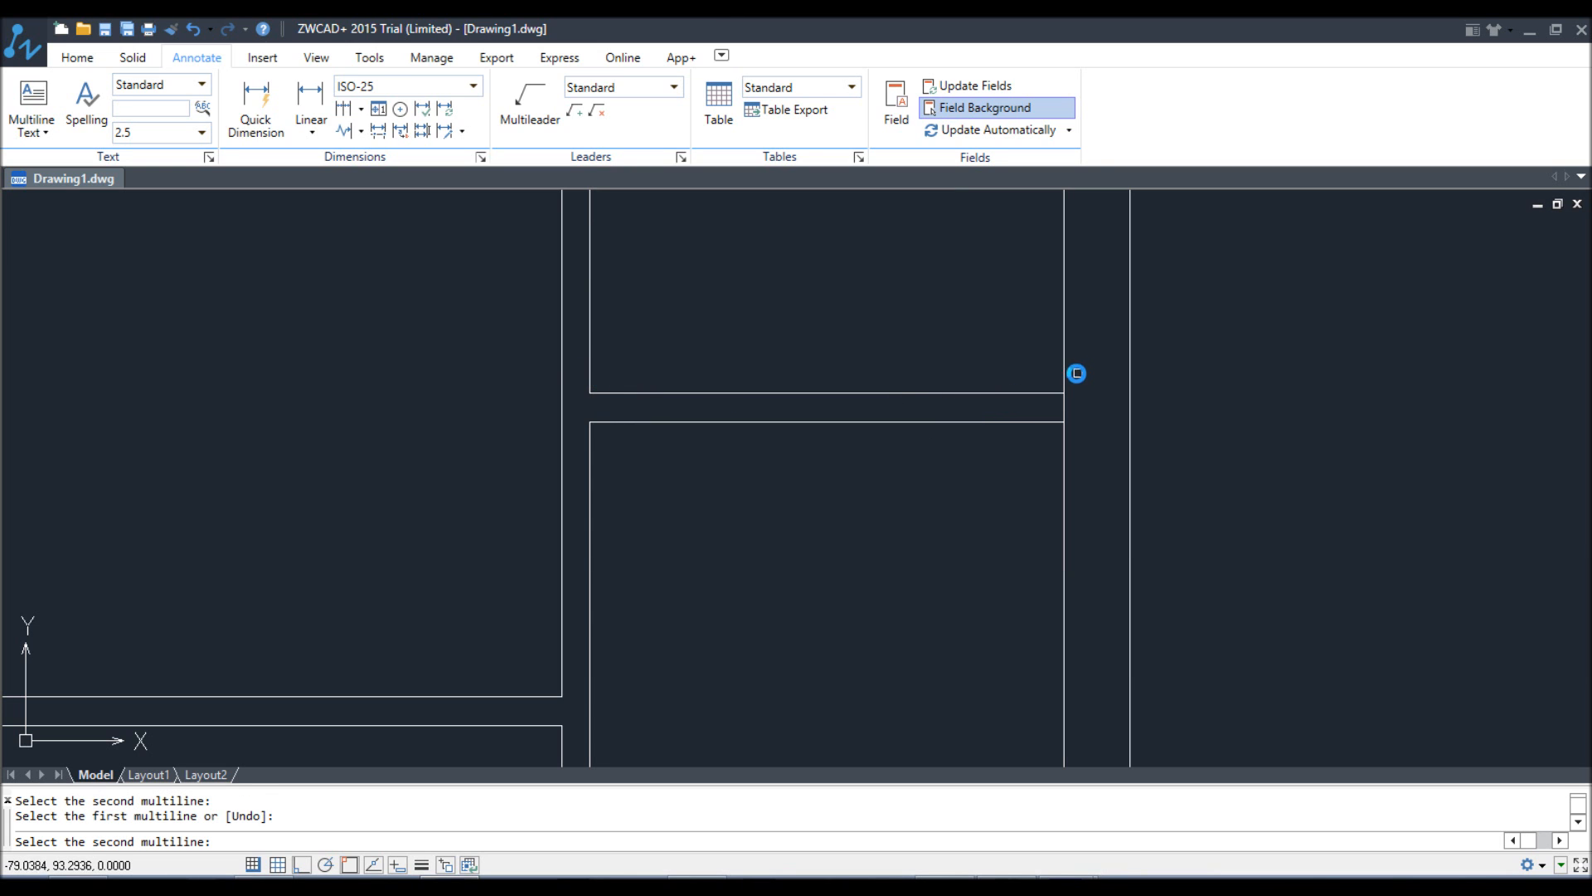
click(1067, 376)
right_click(998, 394)
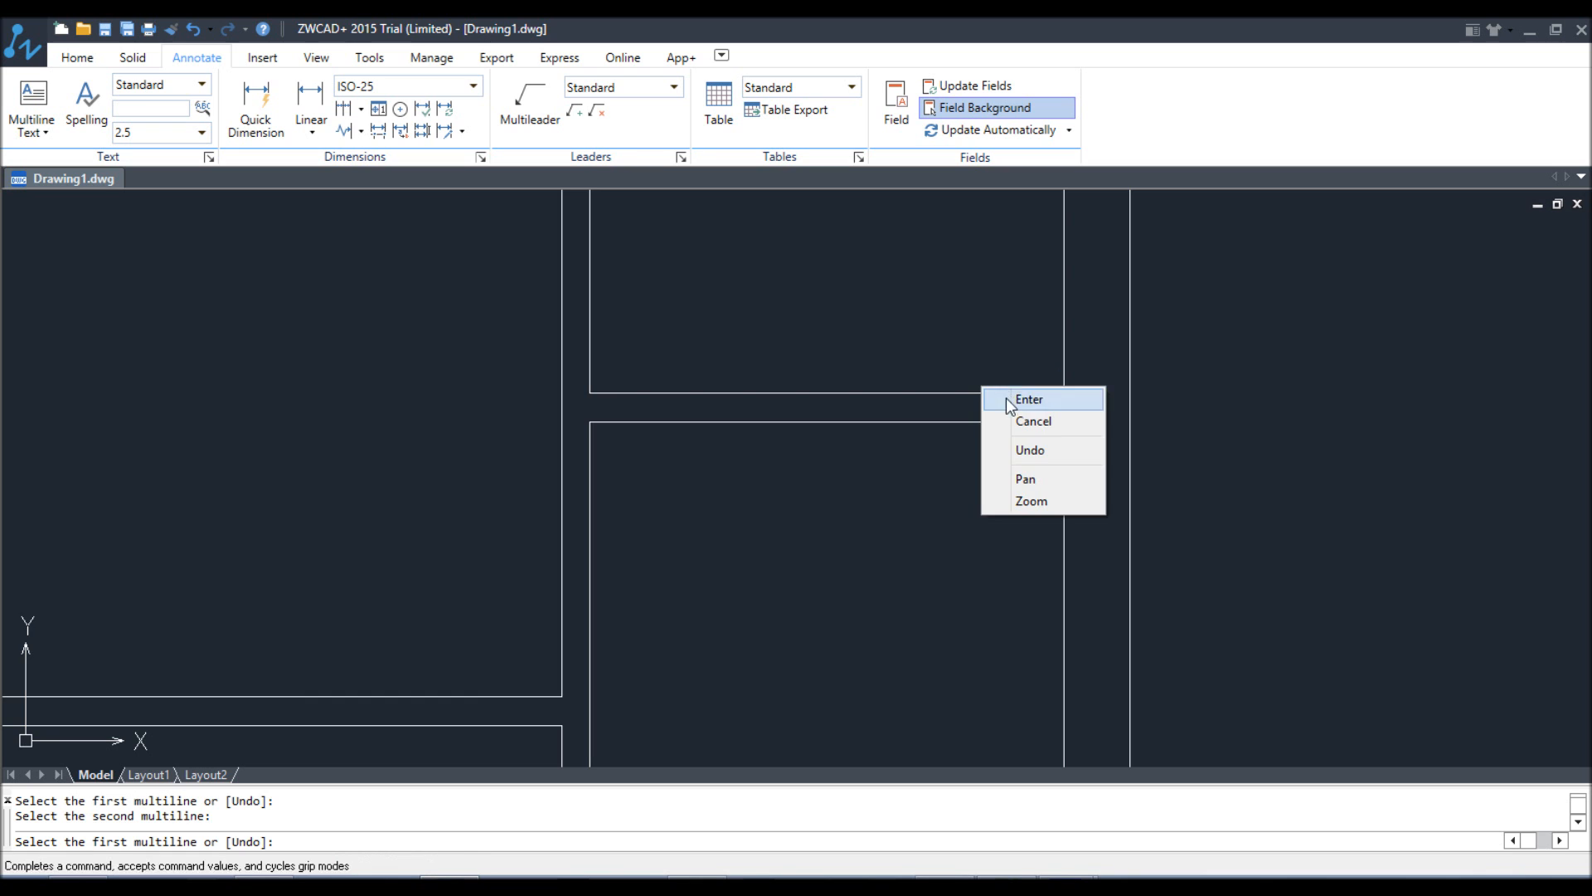
click(1008, 399)
scroll(912, 419, down, 4)
scroll(995, 547, down, 2)
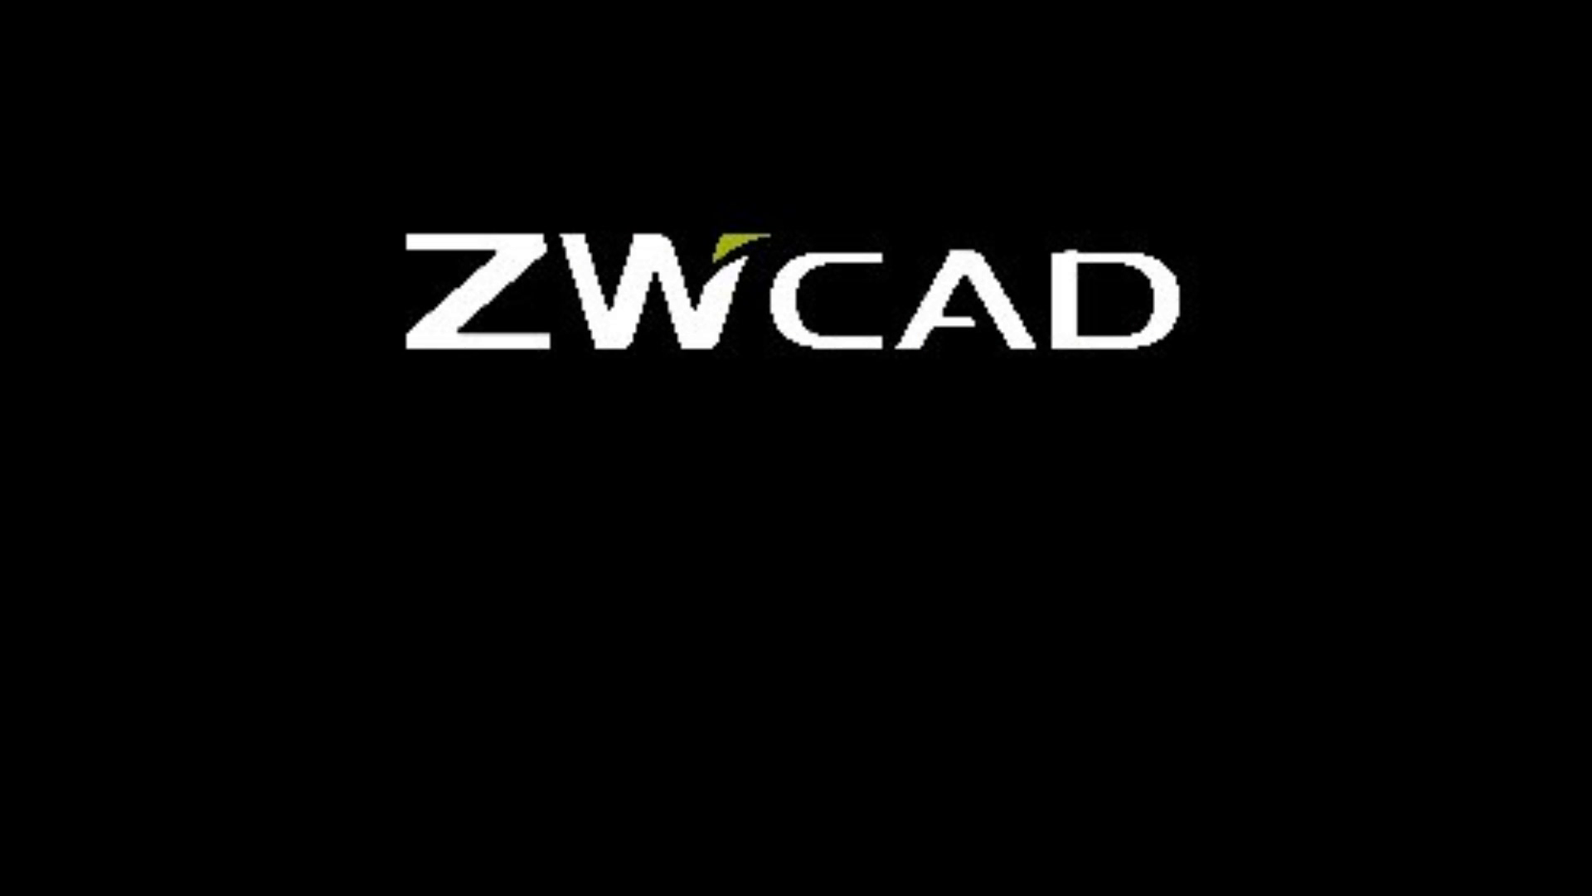